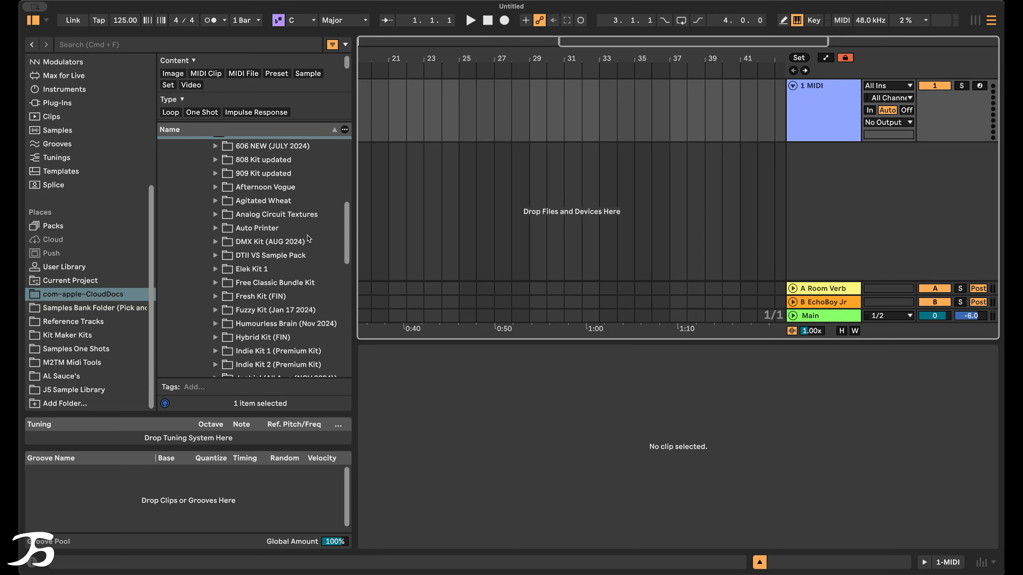
- Open the 32bit 96khz -6db folder of the Jophiel Drum Kit in the sample library
scroll(308, 238, down, 10)
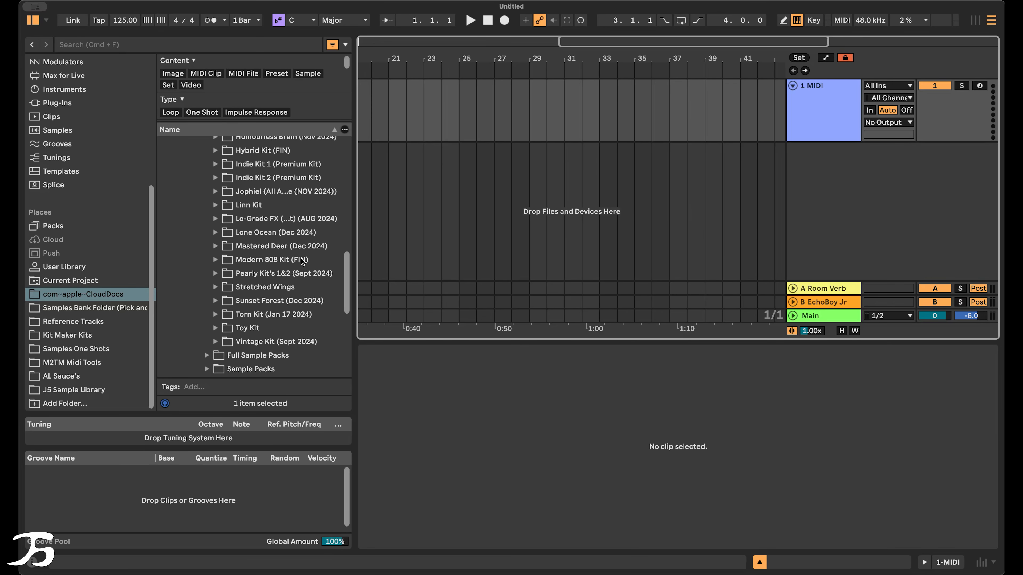
scroll(284, 274, up, 4)
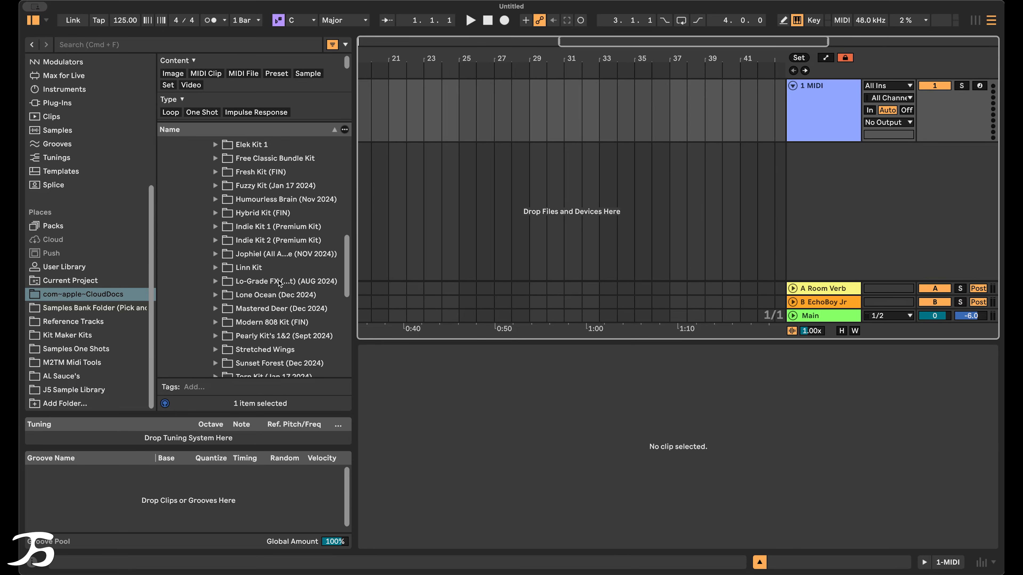
click(216, 254)
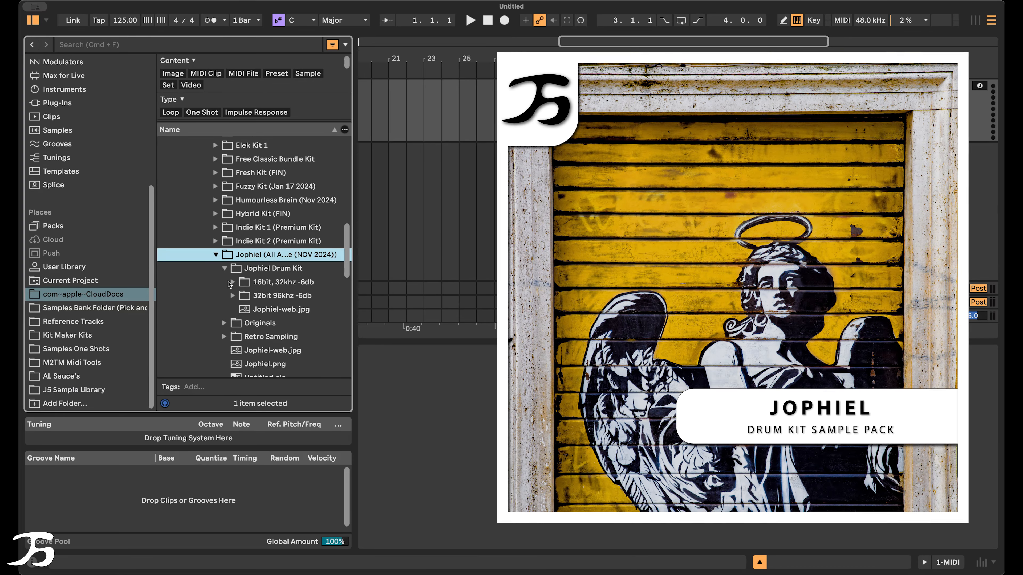
click(233, 296)
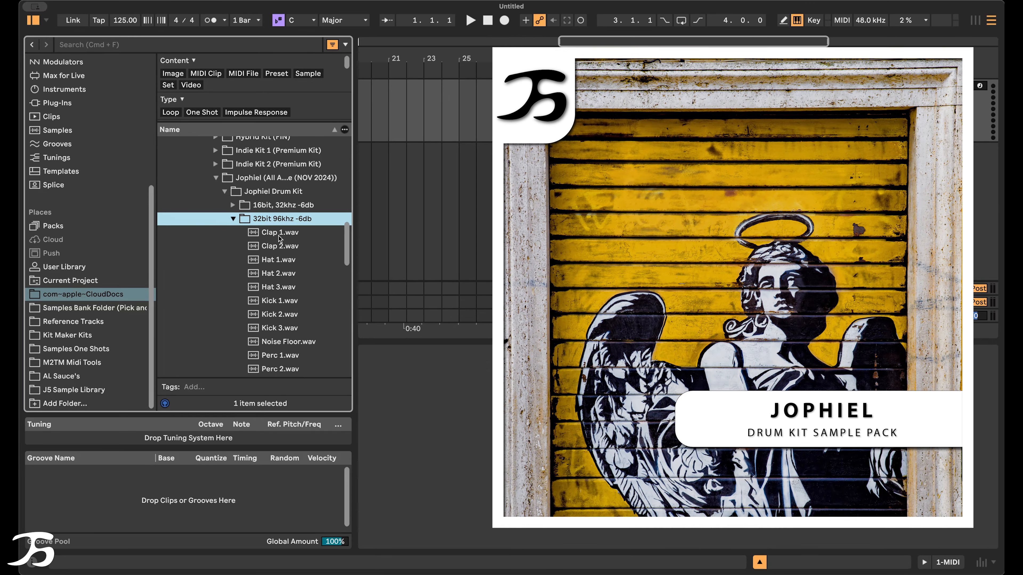
- Audition the samples in the 32bit 96khz -6db folder one after another, from the claps through to the snares
key(Down)
key(Down)
key(Down)
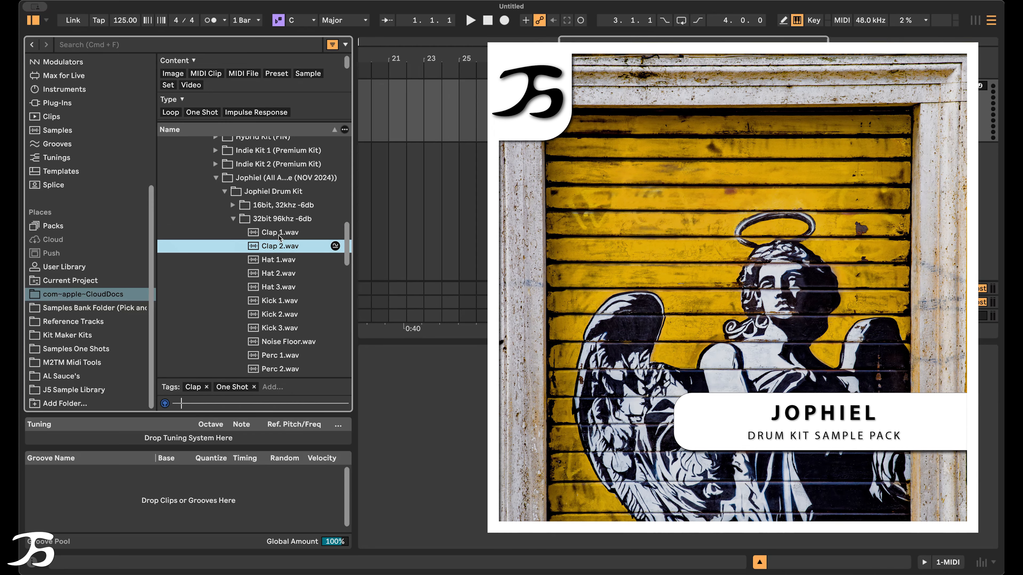
key(Down)
key(Down)
key(Down)
key(Down)
key(Down)
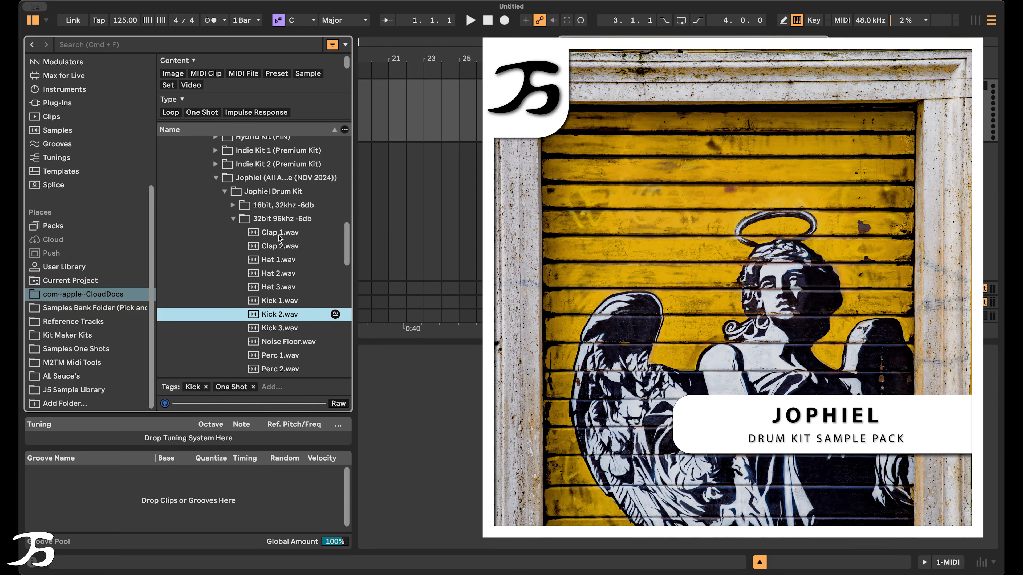
key(Down)
key(Down)
key(Down)
key(Down)
key(Down)
key(Down)
key(Down)
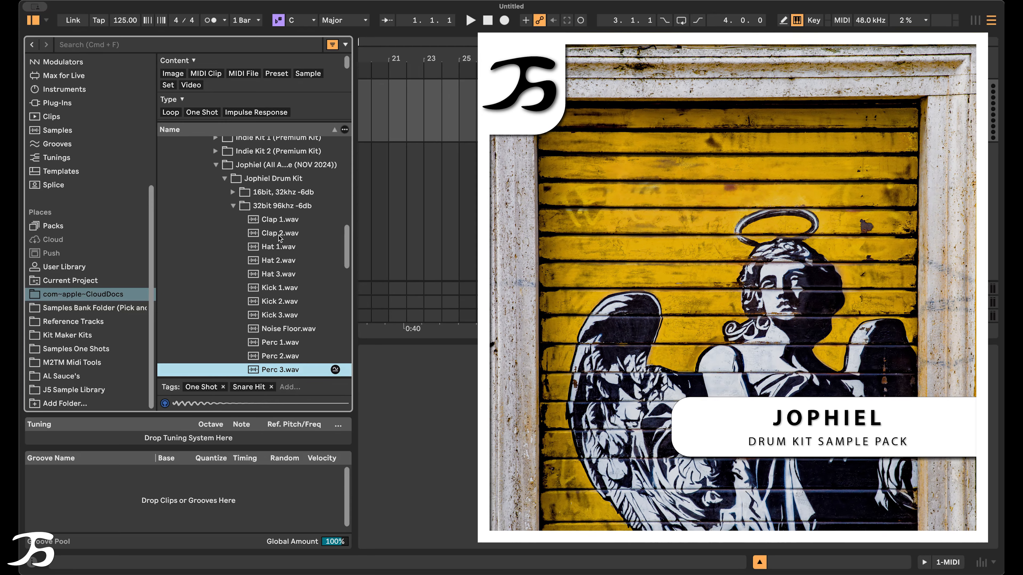
key(Down)
key(Down)
key(Up)
key(Up)
key(Up)
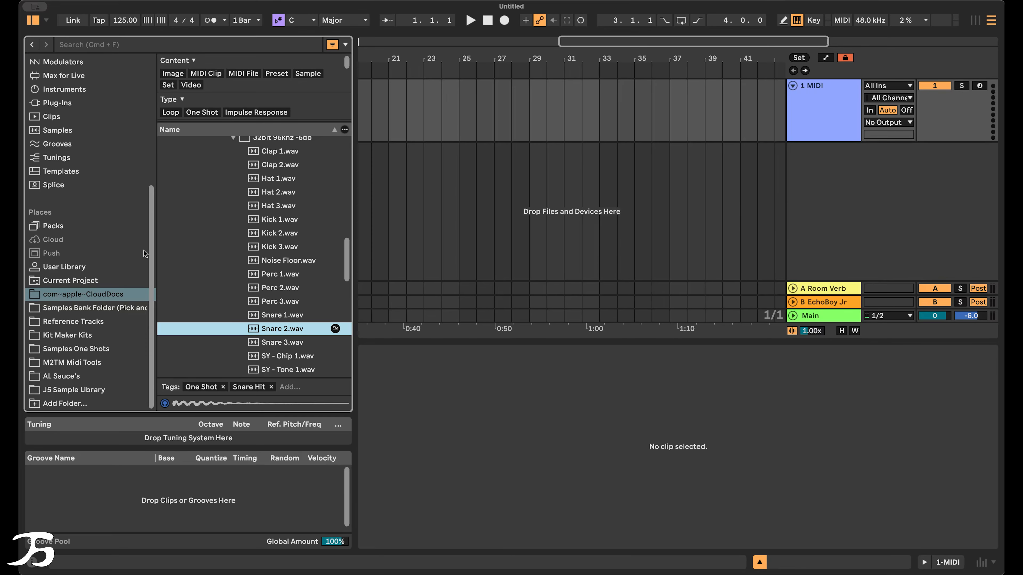
- Load an empty Drum Rack onto the MIDI track and switch to Session View
scroll(91, 245, up, 5)
scroll(92, 244, up, 3)
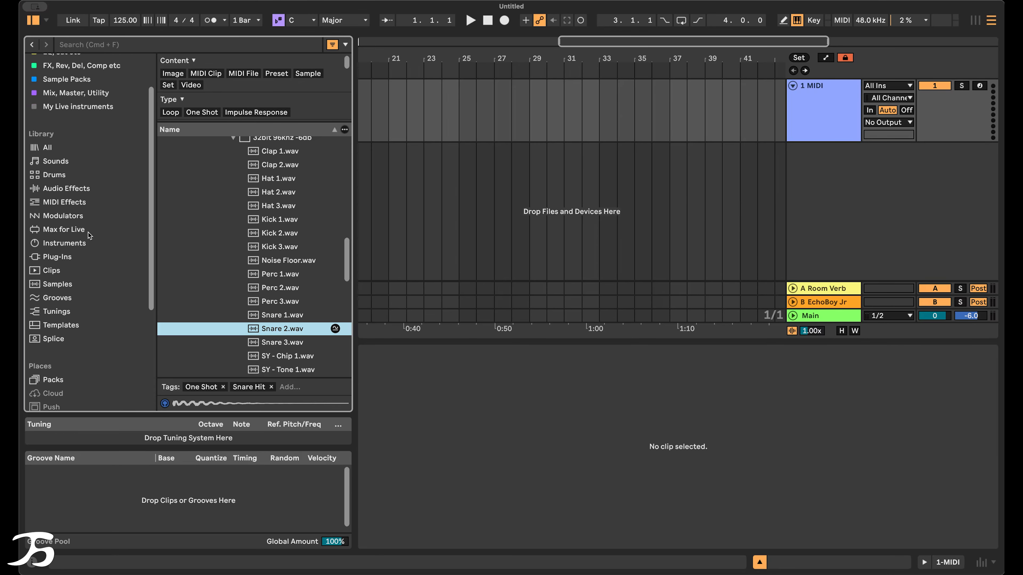
click(58, 176)
drag(196, 245, 823, 101)
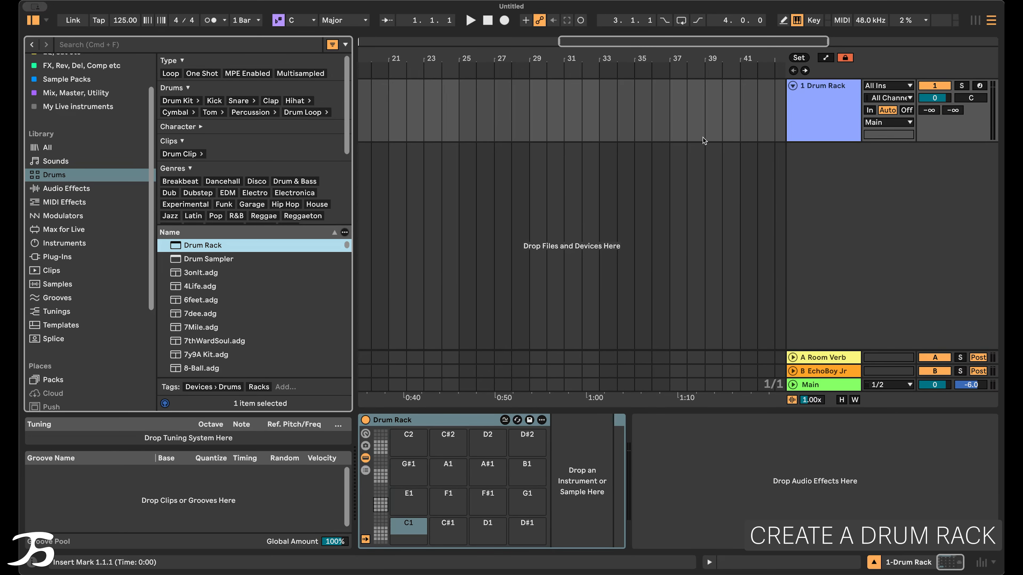
click(976, 21)
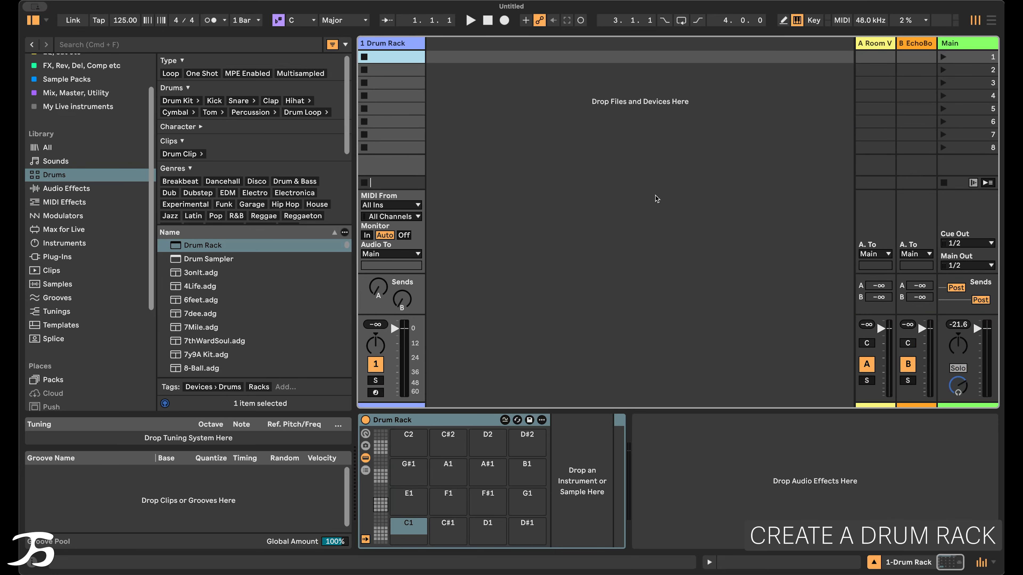
right_click(467, 86)
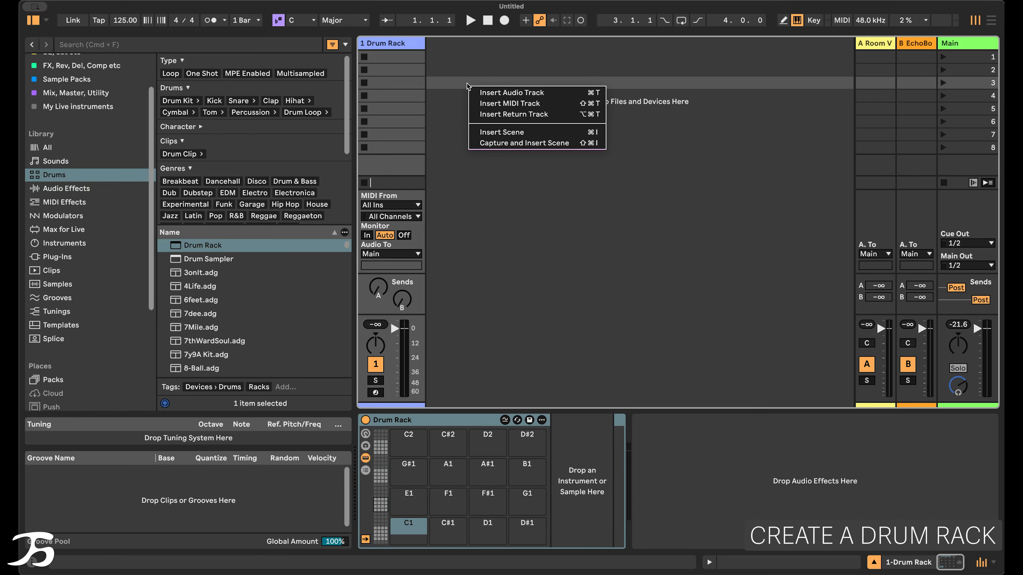
right_click(487, 84)
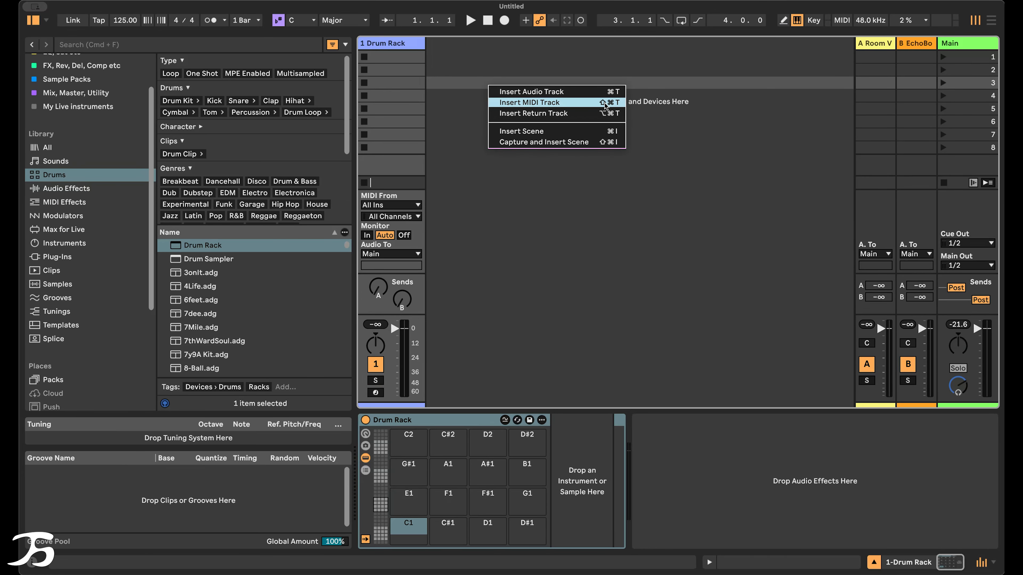
click(500, 217)
- Load the Jophiel samples from Clap 1 through Snare 3 onto the Drum Rack pads, starting at pad C1
click(396, 44)
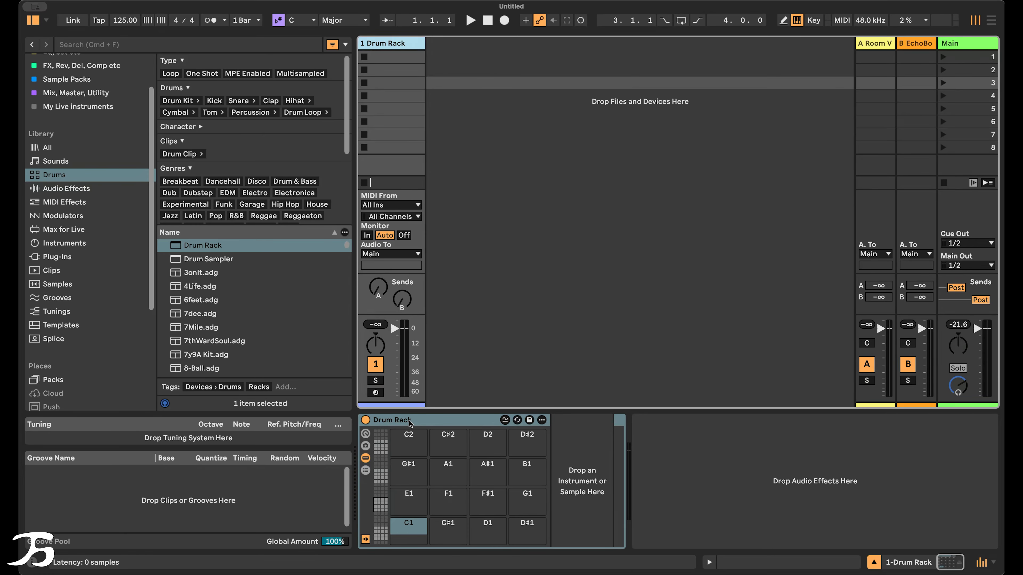
scroll(89, 349, down, 3)
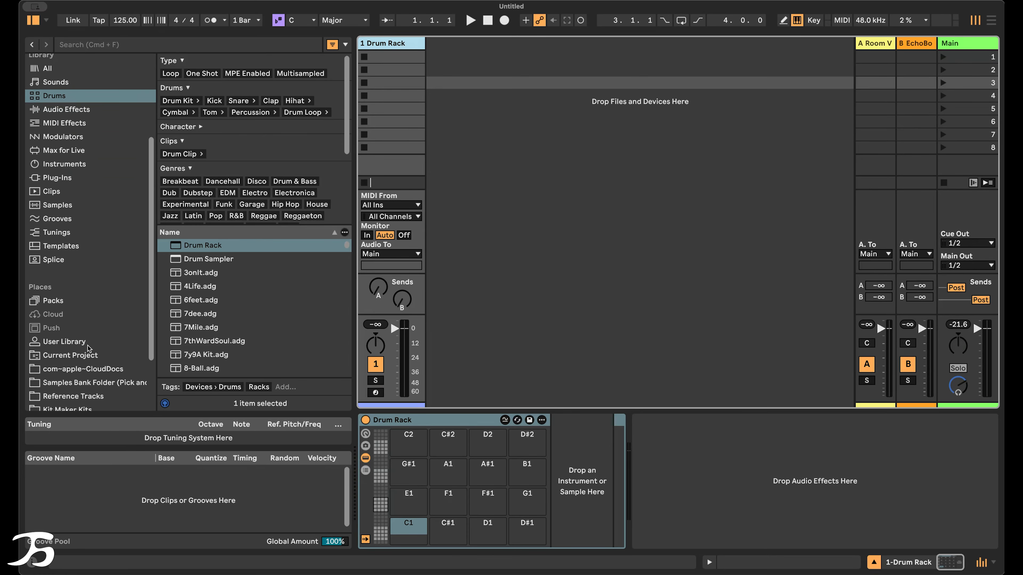
click(82, 370)
click(281, 152)
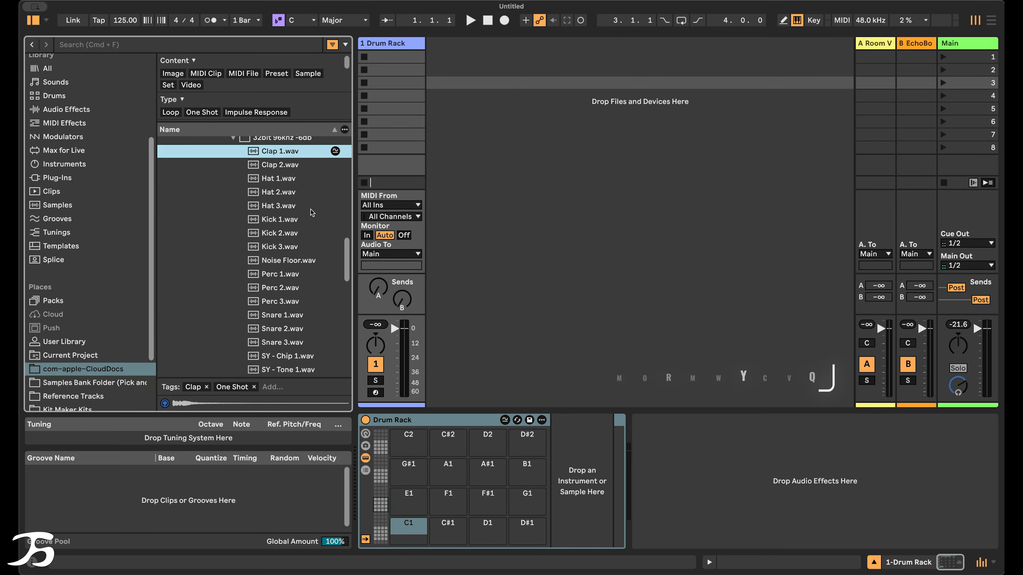
scroll(318, 261, down, 4)
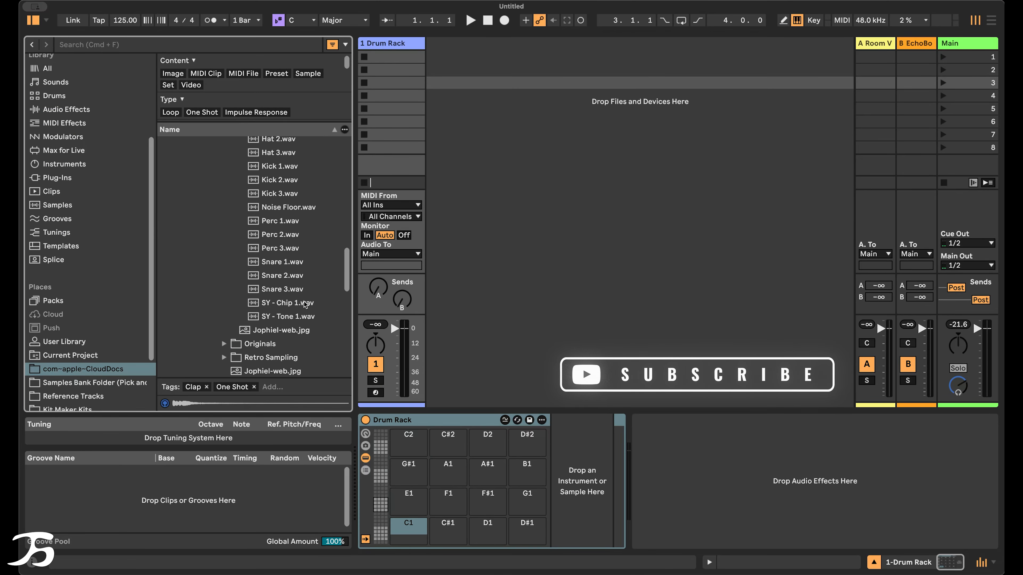
shift+click(298, 289)
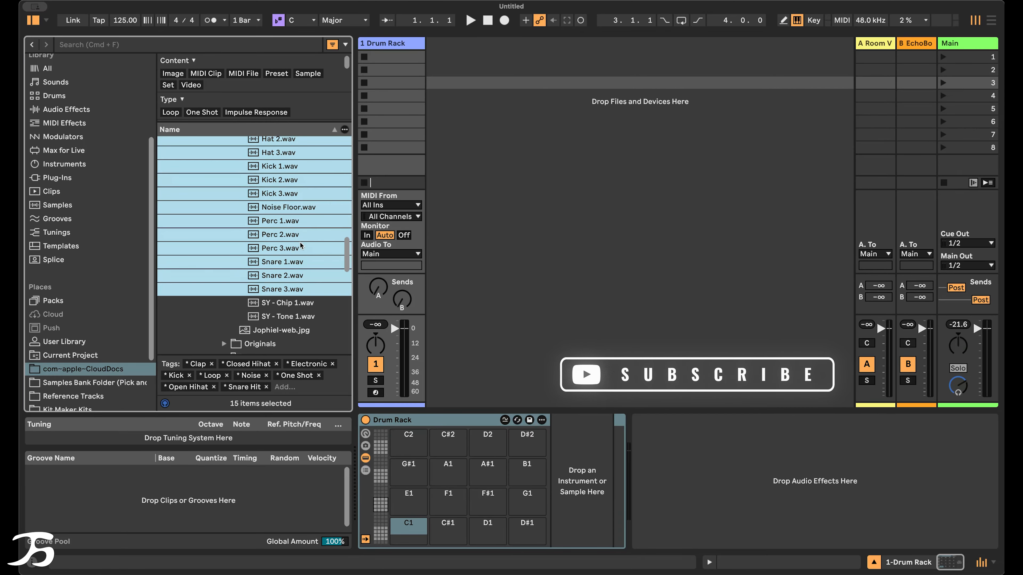
scroll(285, 226, up, 5)
drag(284, 188, 404, 526)
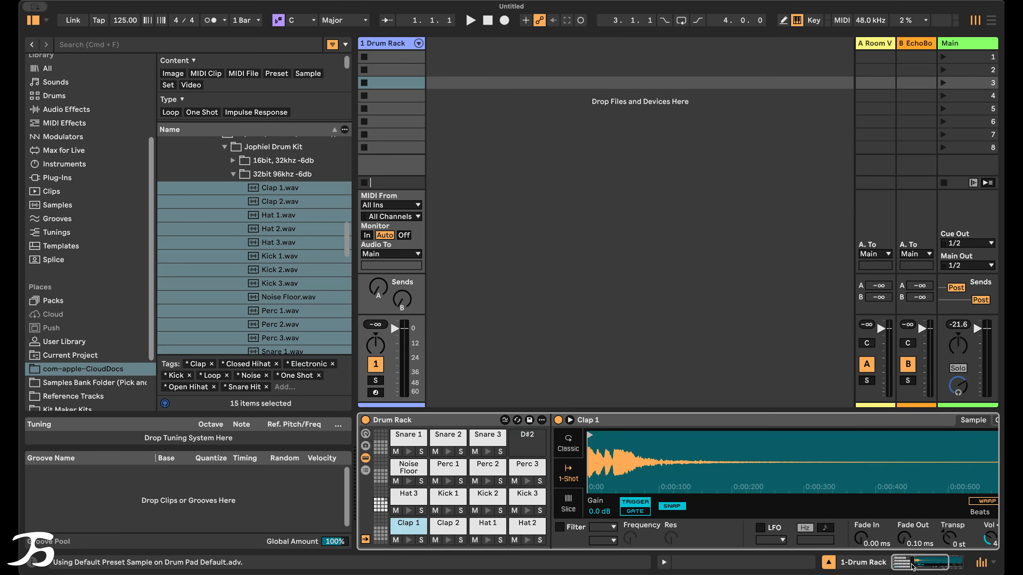
- Hide the browser and create an empty MIDI clip in the first slot of the Drum Rack track
key(super+alt+b)
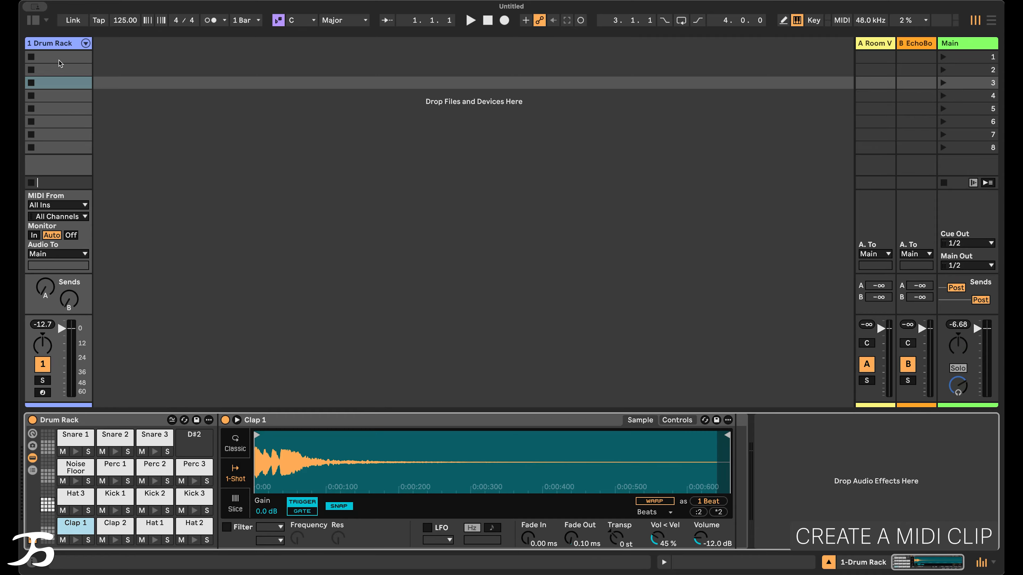
double_click(58, 60)
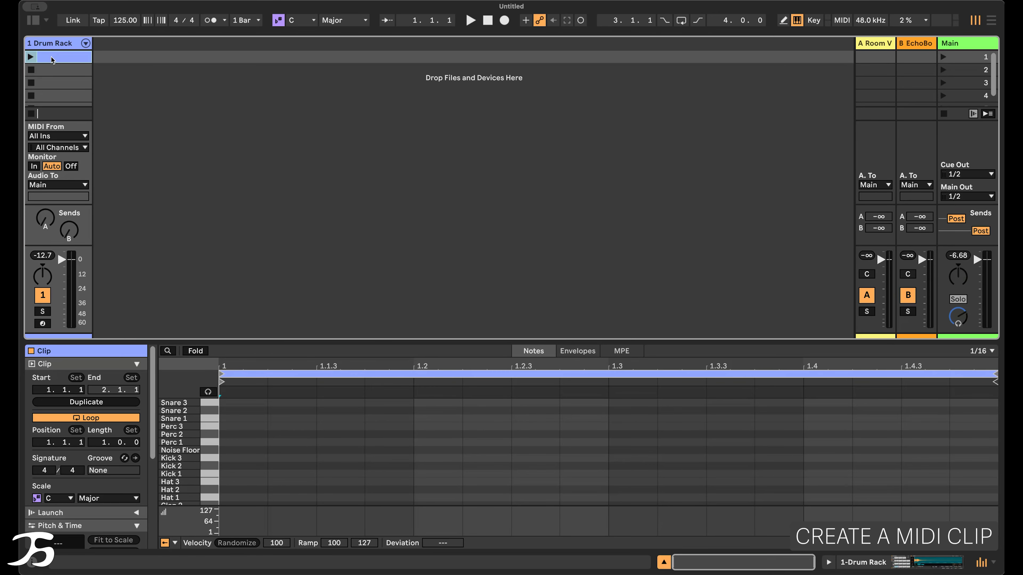
- Enlarge the clip's note editor and turn on note preview and Draw Mode
drag(287, 342, 289, 168)
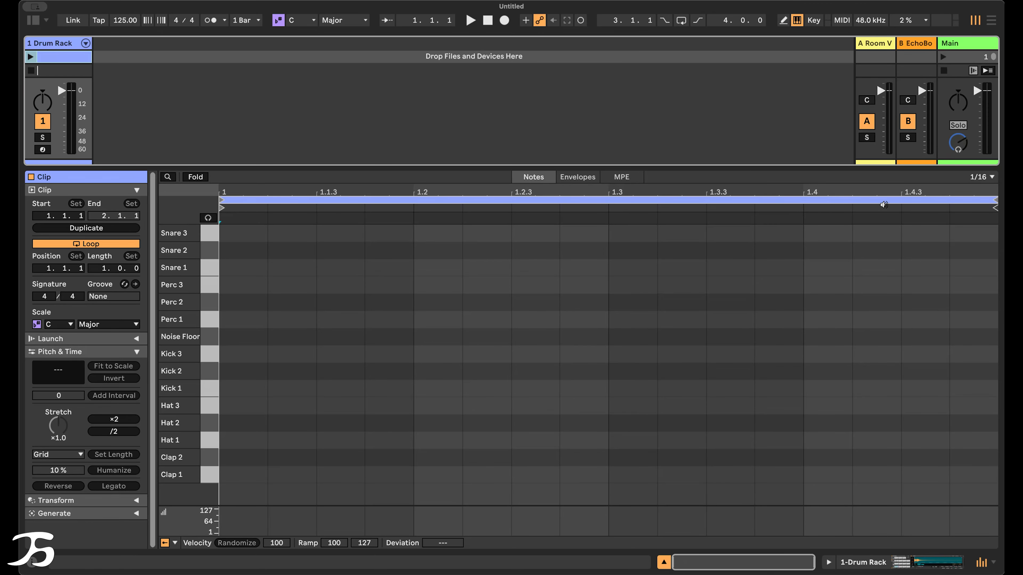
click(213, 220)
key(b)
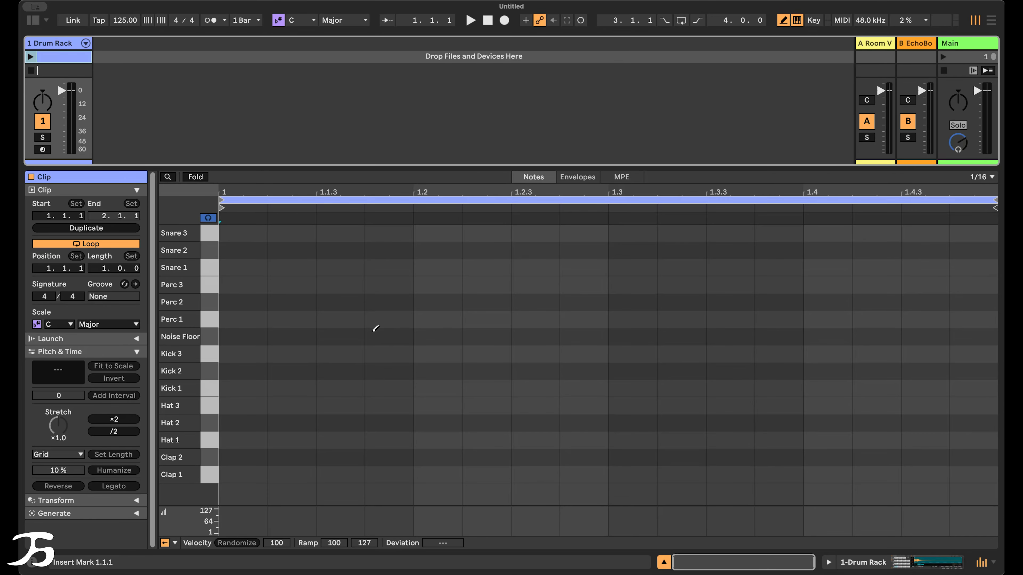
- Try drawing scattered notes on the Perc 3, Perc 1 and Kick 2 rows of the clip
double_click(294, 306)
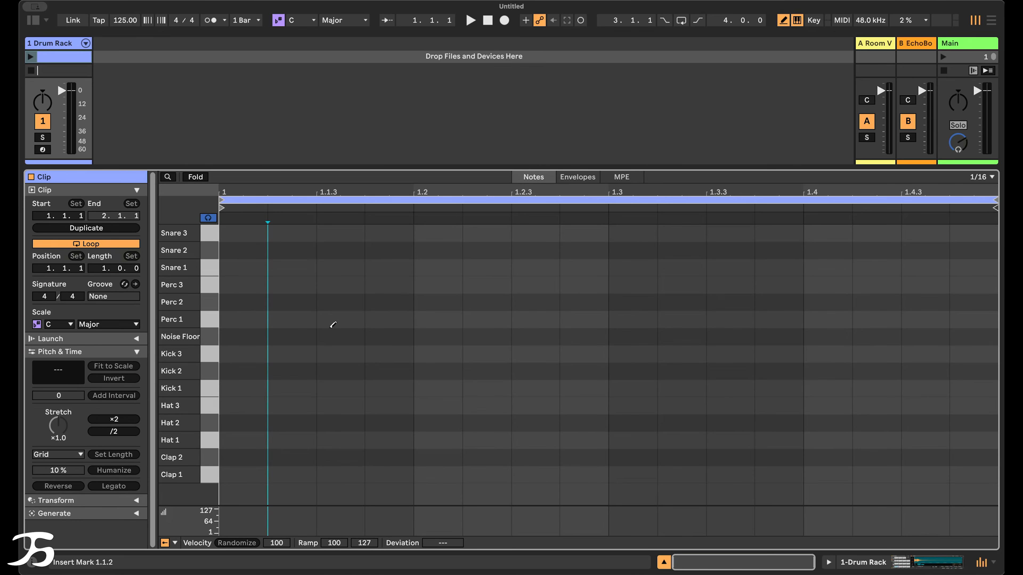
click(334, 285)
click(474, 319)
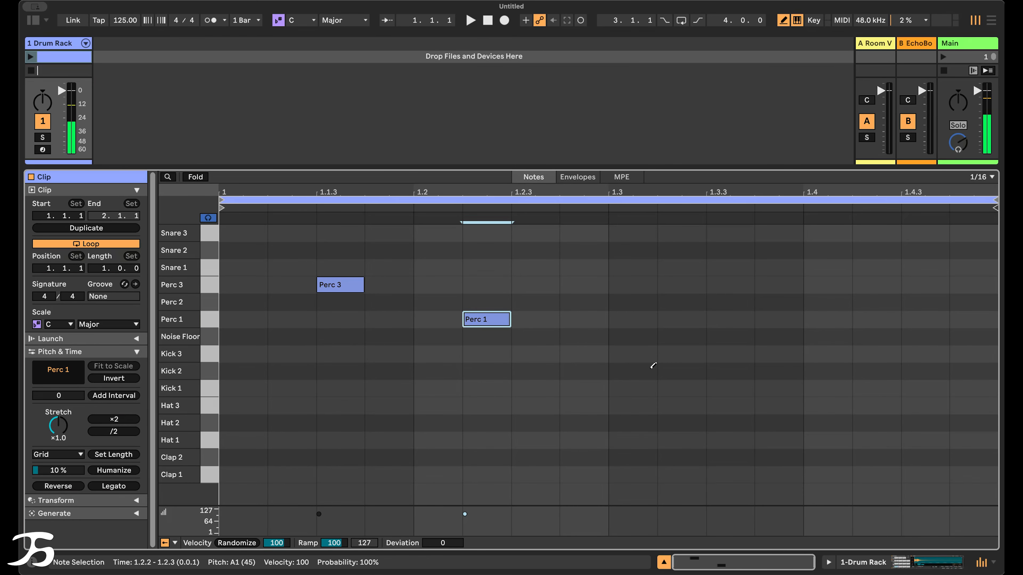
click(643, 370)
click(760, 315)
click(914, 284)
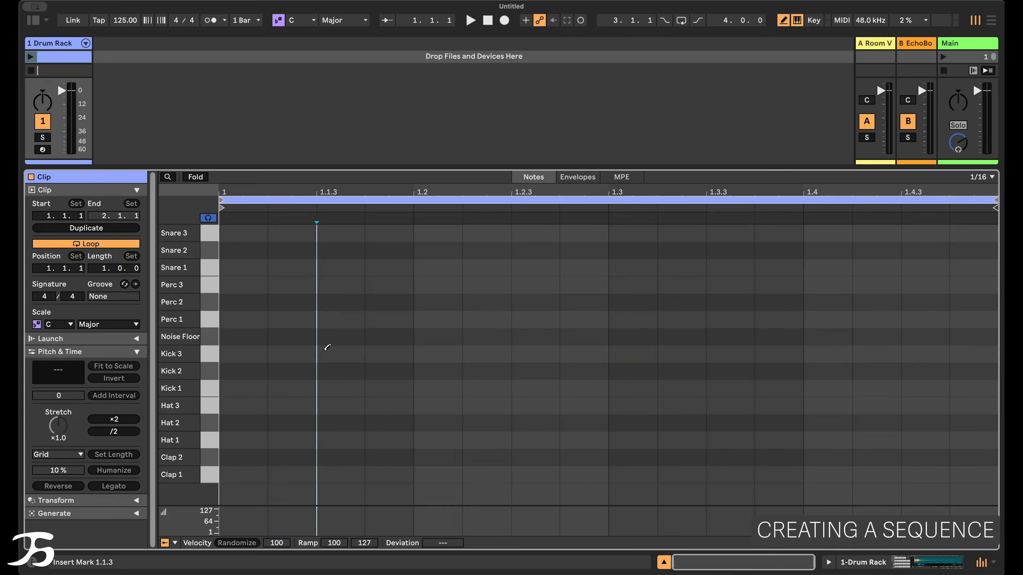
- Audition and compare the Kick 1, Kick 2 and Kick 3 sounds from the note editor
click(212, 352)
click(211, 371)
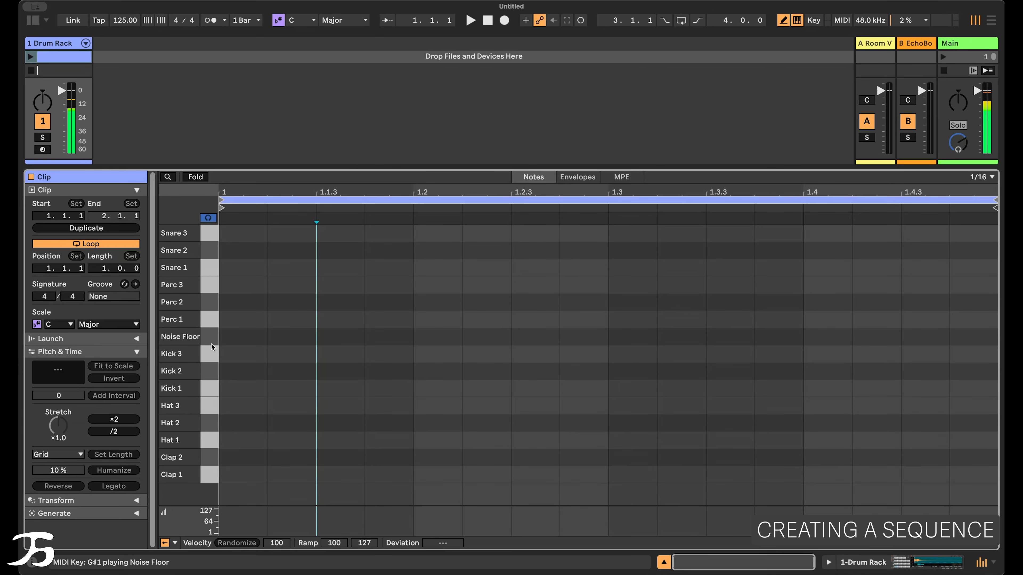
click(211, 390)
click(208, 359)
click(212, 387)
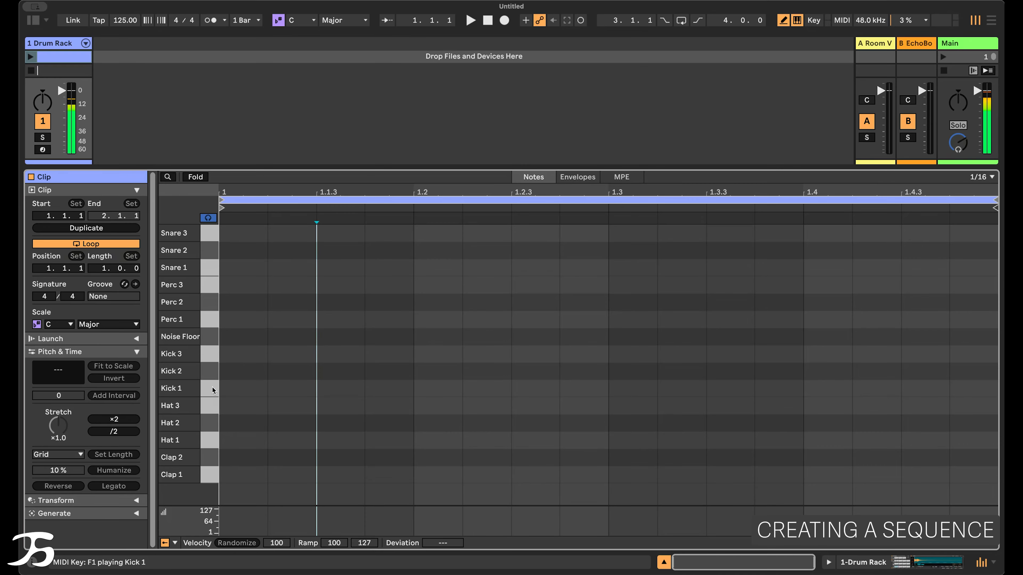
click(213, 358)
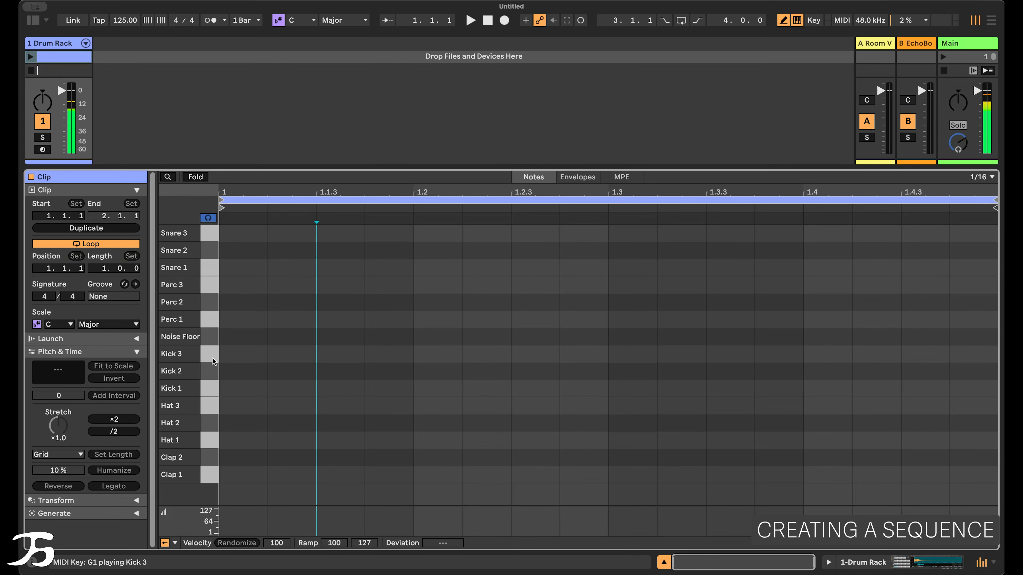
click(213, 358)
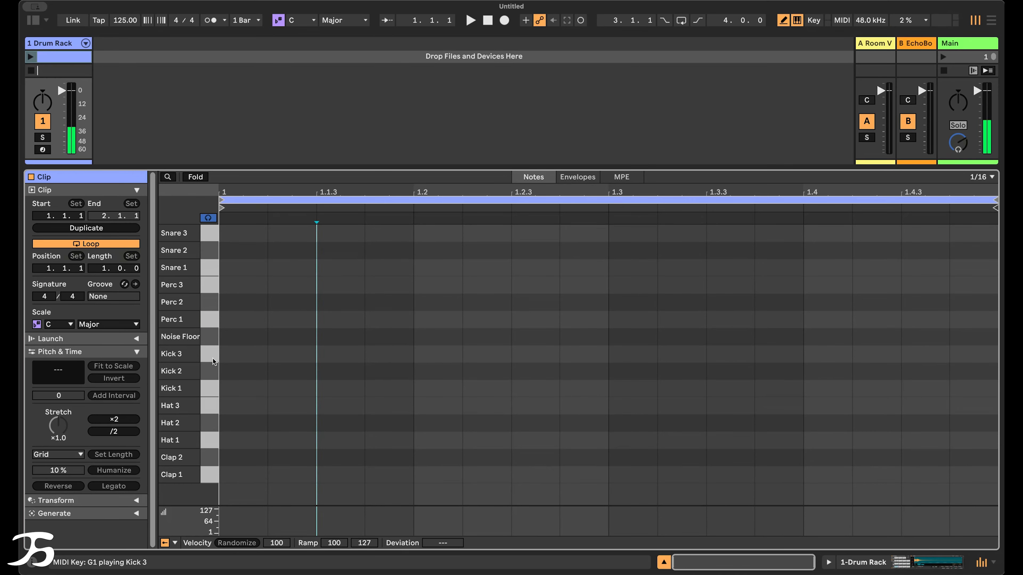
- Draw Kick 3 notes at 1.1, 1.2.3, 1.4 and 1.4.4 in the clip
click(261, 355)
click(535, 353)
click(830, 354)
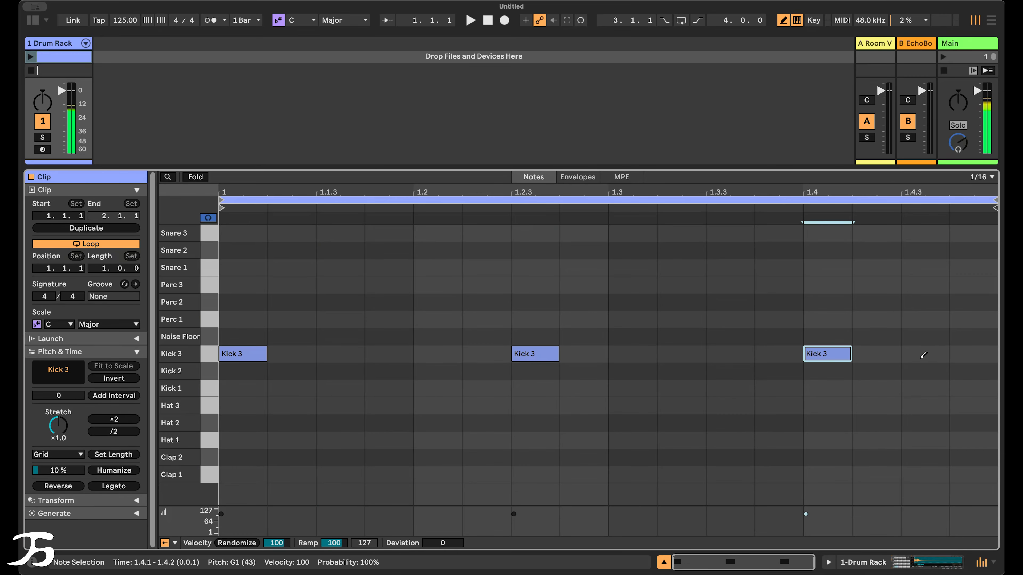
click(958, 355)
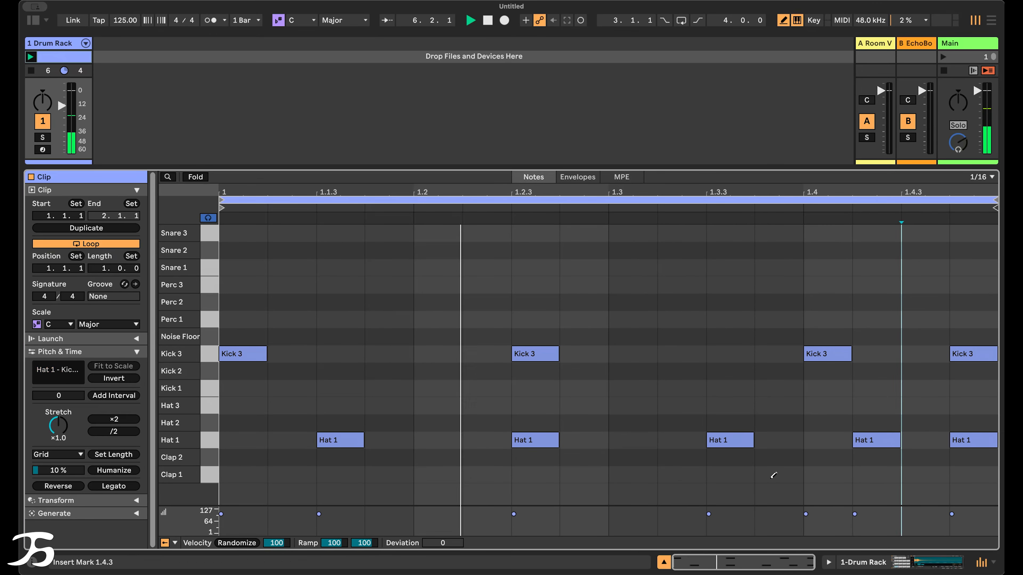
- Add a Hat 1 note at 1.4.3 and a Perc 2 note at 1.2.4
click(925, 440)
click(778, 302)
click(778, 302)
click(583, 302)
- Draw Snare 2 notes at 1.2.2 and 1.4, leaving none at 1.2
click(438, 250)
click(438, 251)
click(486, 250)
click(827, 251)
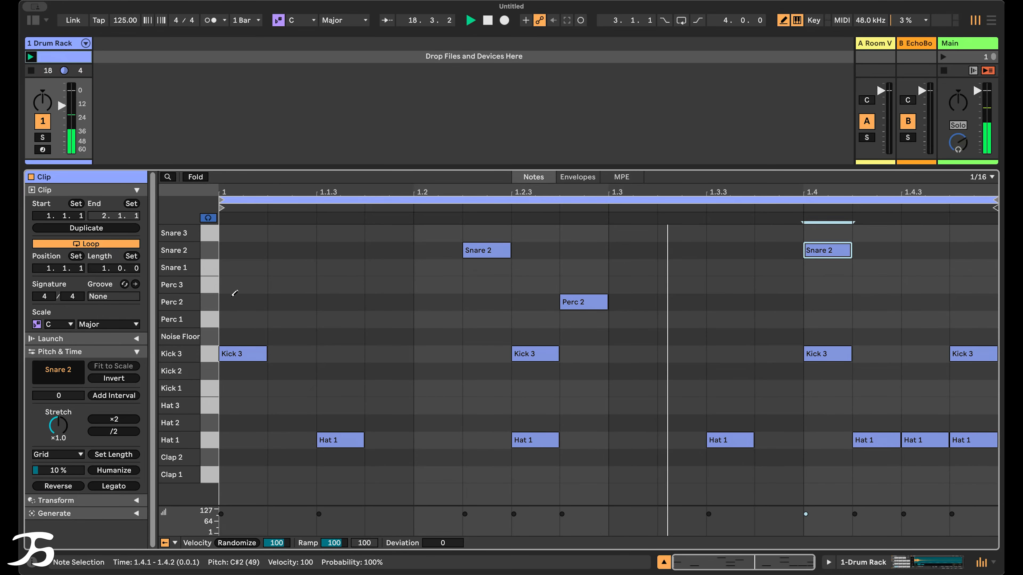
- Draw Clap 1 notes at 1.2 and 1.4, and display the Drum Rack's devices
click(438, 475)
click(827, 475)
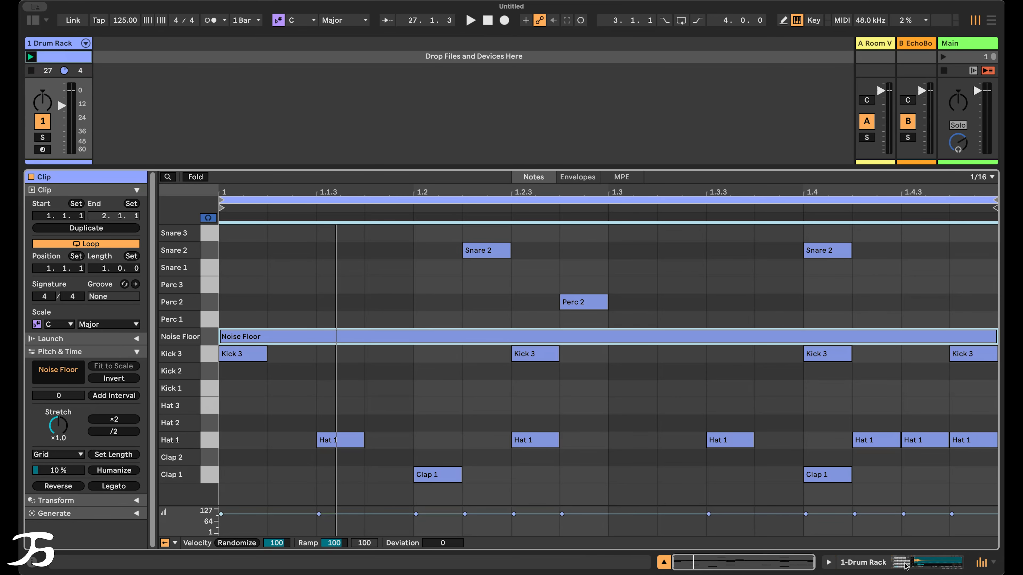
click(902, 563)
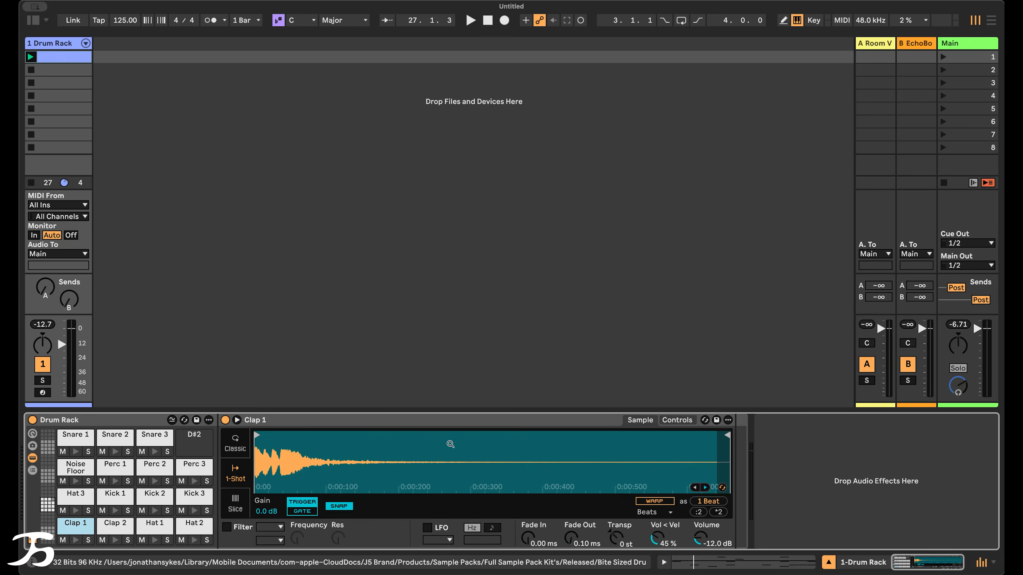
- Lower the Noise Floor sample's gain to -38 dB while listening to the clip
click(75, 469)
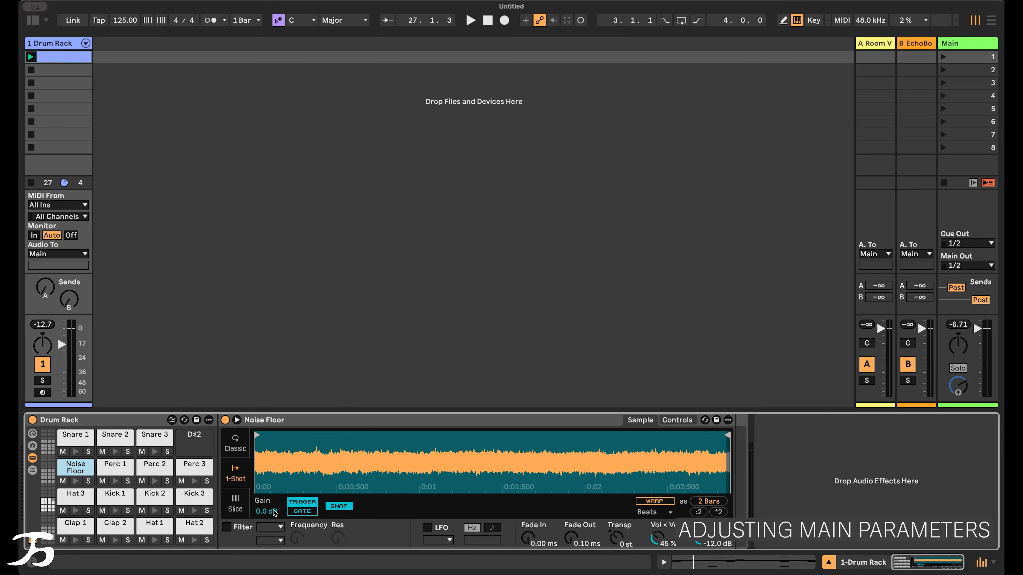
drag(274, 511, 273, 534)
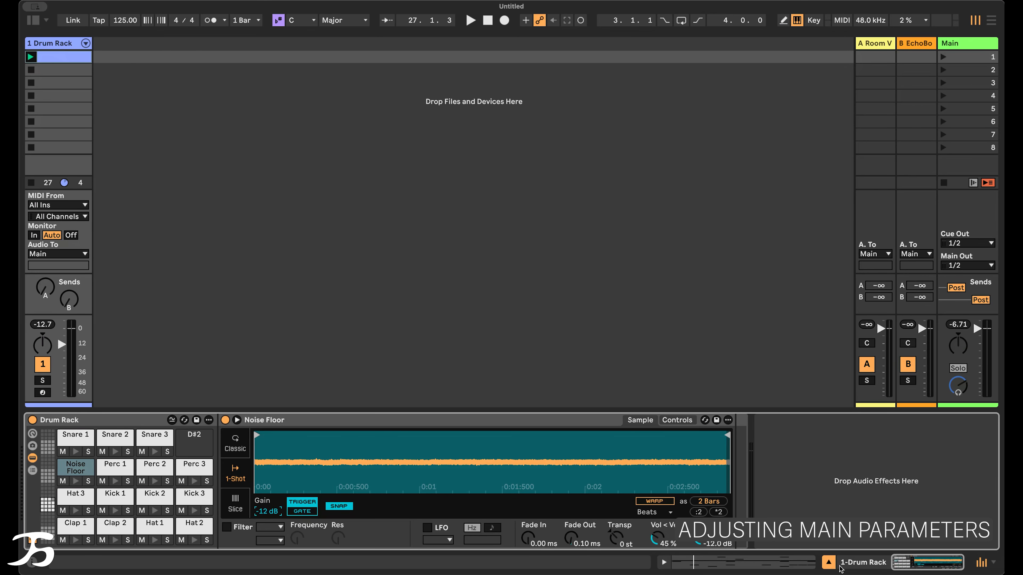
click(775, 563)
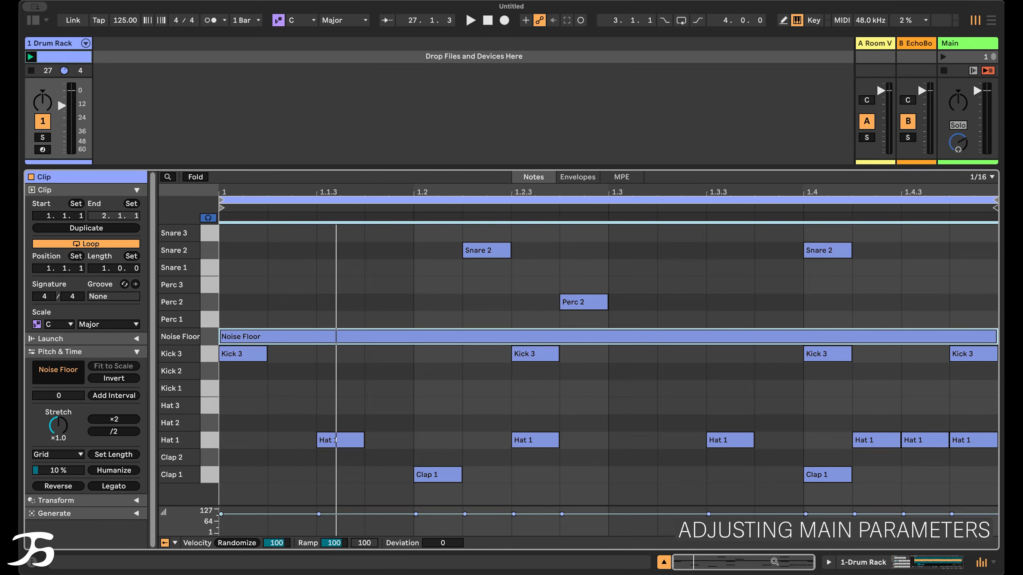
click(866, 563)
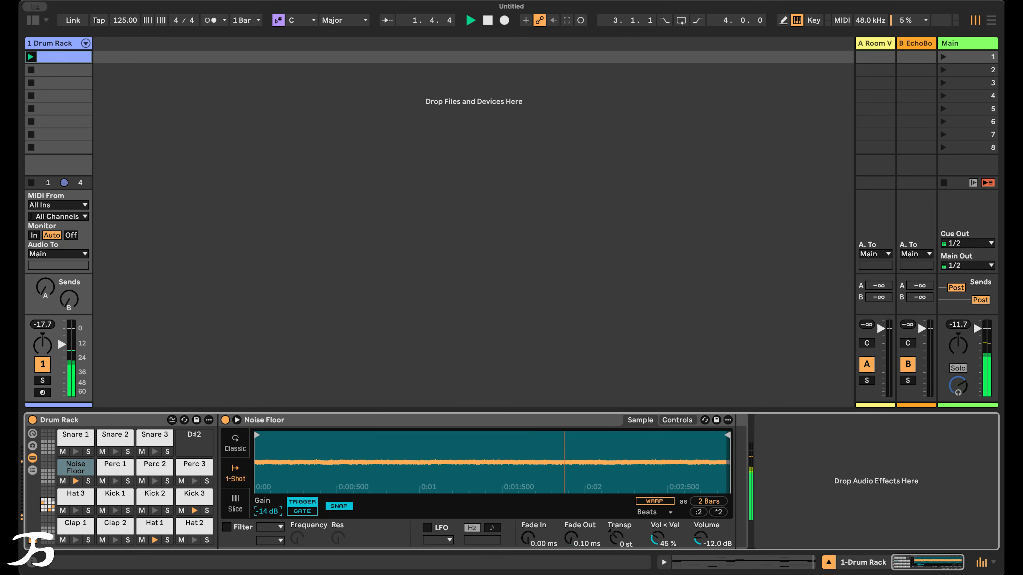
mouse_move(268, 512)
mouse_down()
mouse_move(268, 549)
mouse_move(273, 524)
mouse_up()
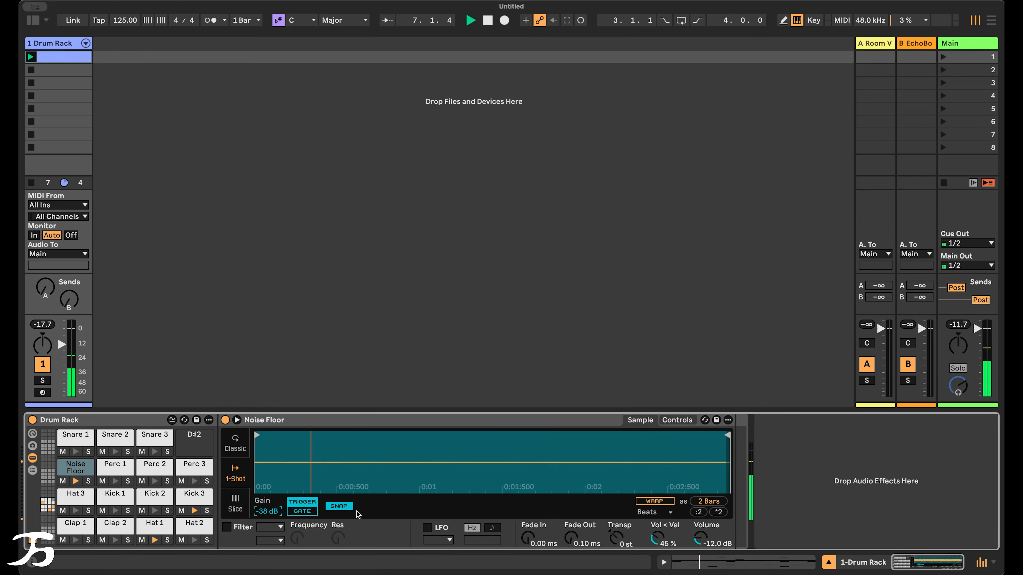
key(space)
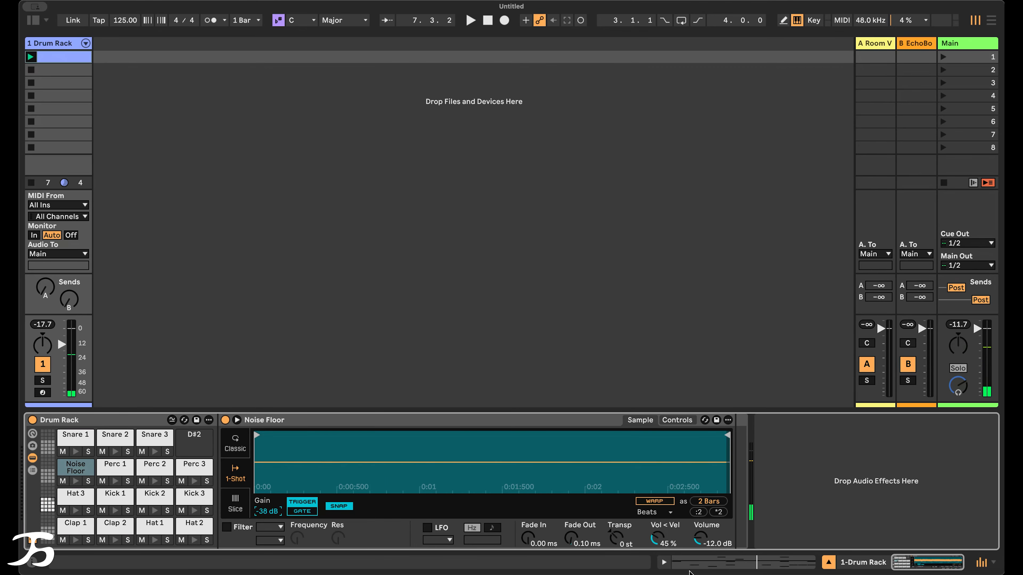
- Return to the MIDI clip and duplicate its one-bar loop to make it two bars long
key(shift+Tab)
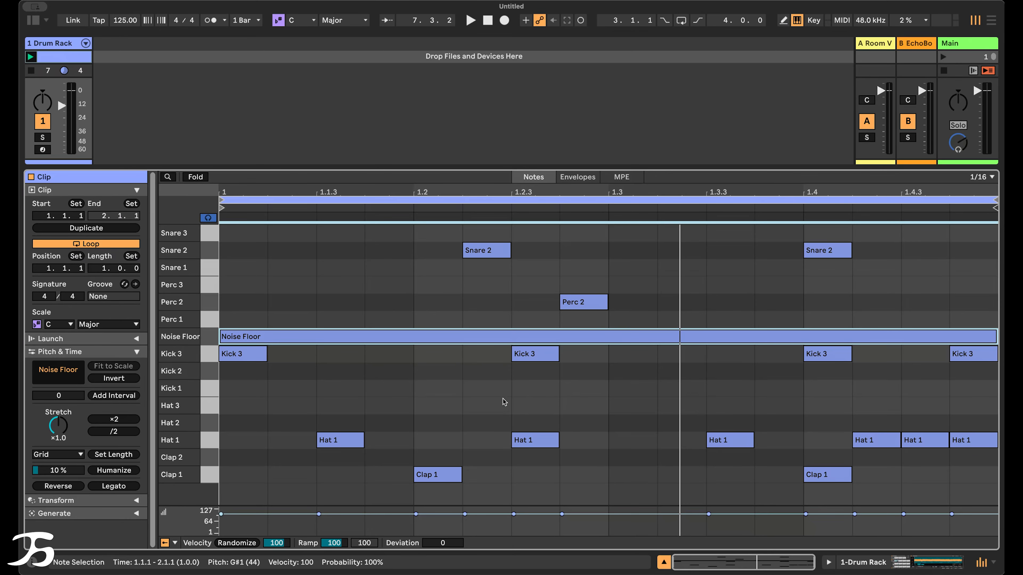
click(339, 287)
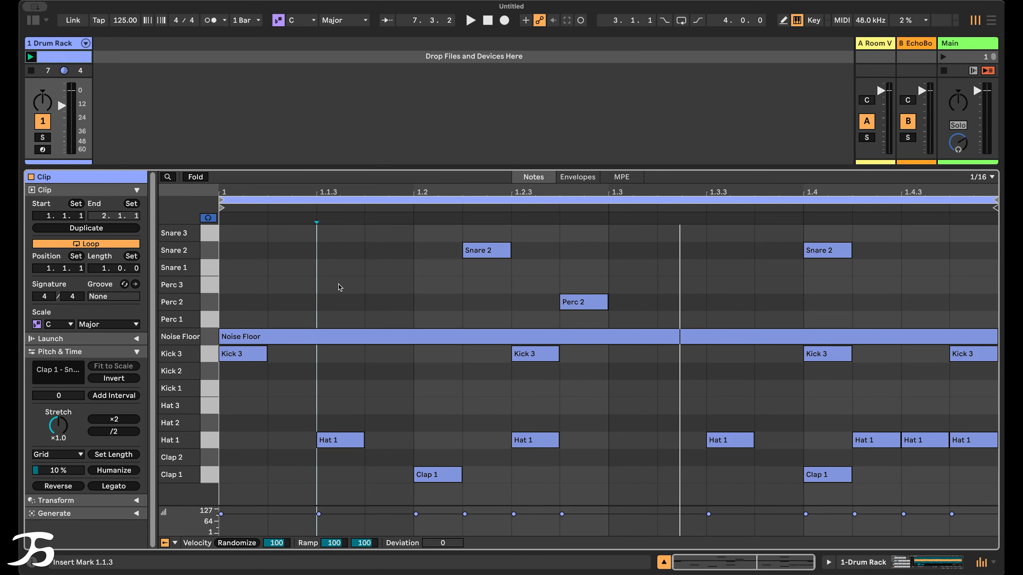
click(136, 230)
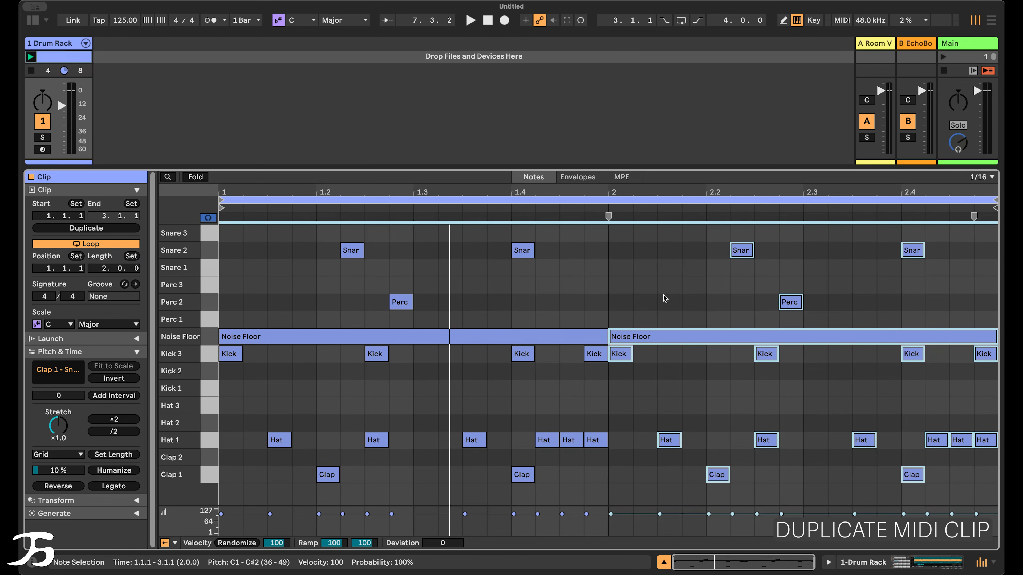
click(652, 394)
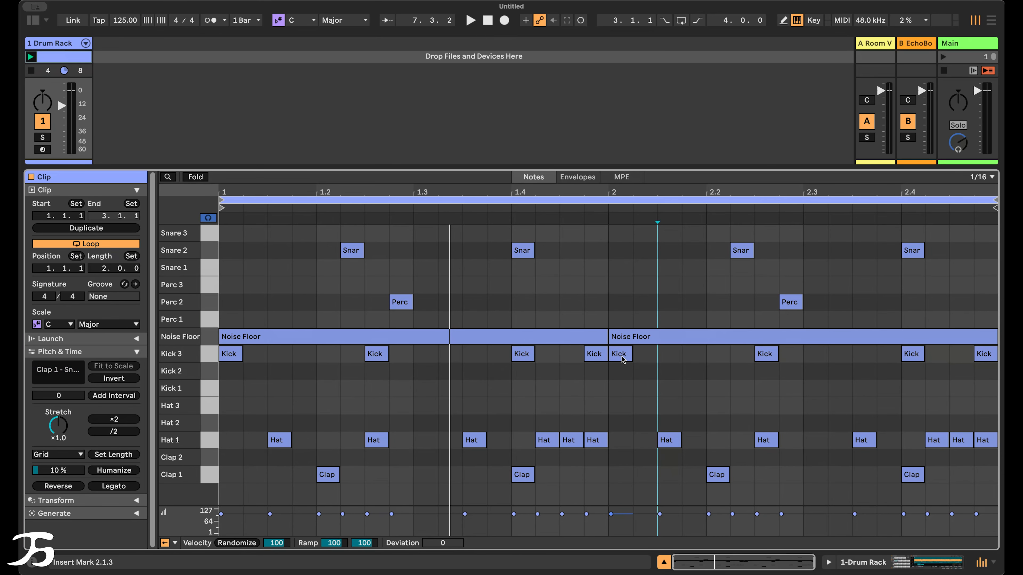
- Replace the Kick 3 note at 2.1 with one at 2.1.2, and the Hat 1 note at 2.1.3 with one at 2.1.4
click(627, 355)
key(b)
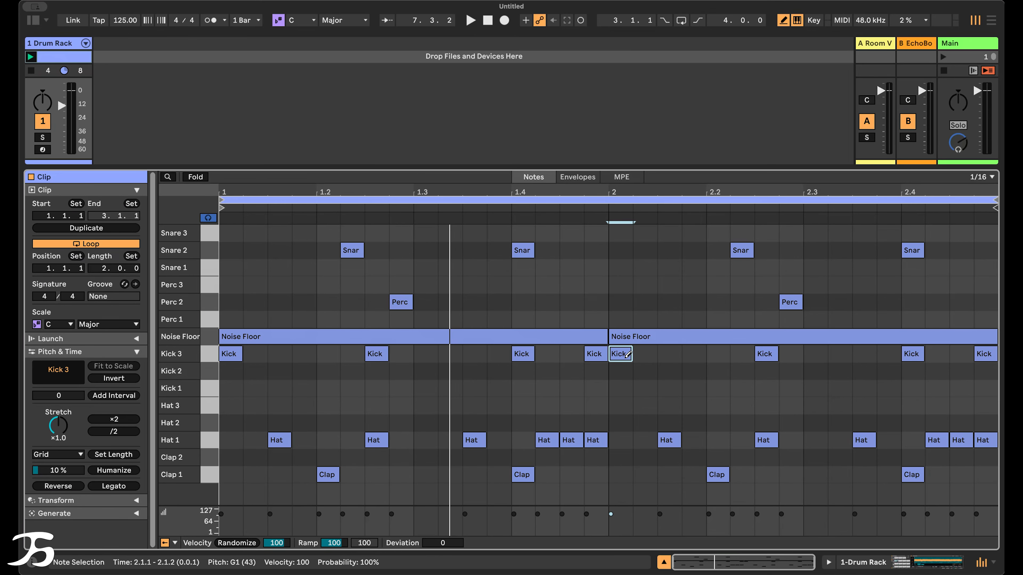
click(627, 355)
click(645, 355)
click(670, 441)
click(694, 440)
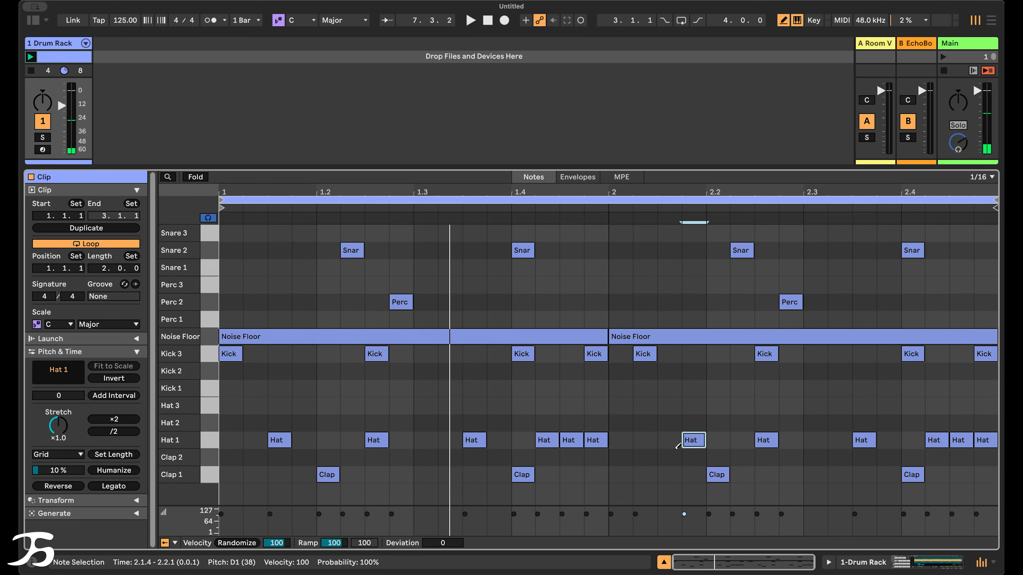
- Add Hat 1 notes at 2.2.2 and 2.3.4, 1/32 hats at 2.4.2 and 2.4.3, and a Clap 1 note at 2.2.4
drag(742, 440, 767, 441)
drag(888, 440, 866, 441)
key(super+1)
click(930, 440)
key(super+2)
- Replace the Kick 3 and Snare 2 notes at 2.4 with a kick at 2.3.2 and snares at 2.3.3 and 2.4.2, and audition the clip
click(911, 354)
click(912, 251)
click(936, 251)
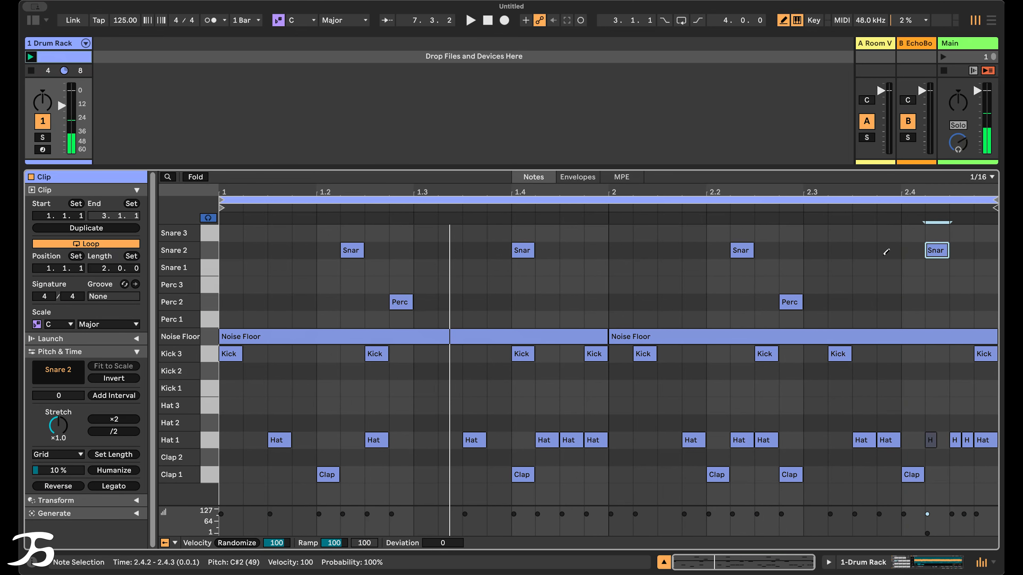
click(864, 251)
click(840, 353)
key(b)
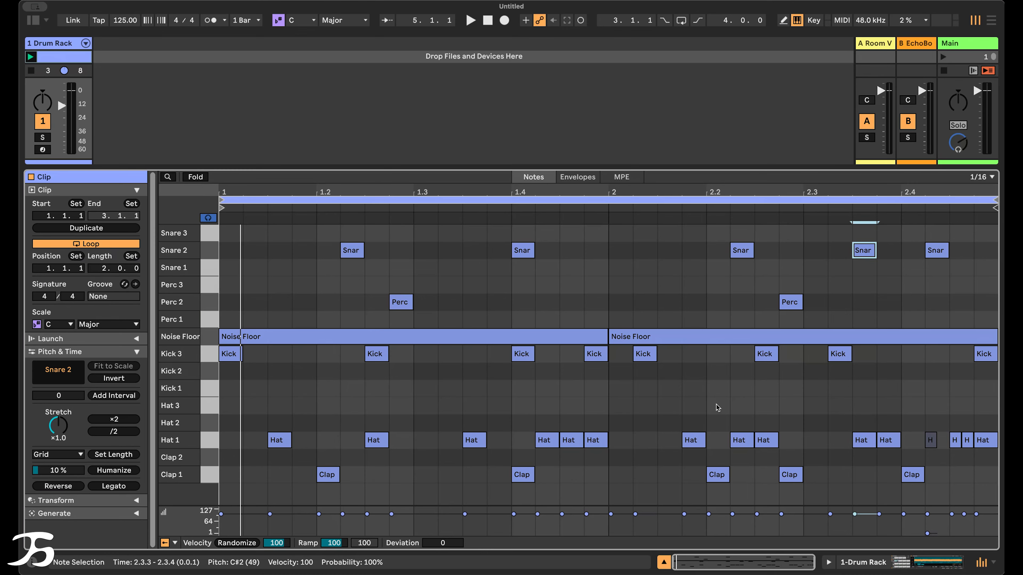
key(space)
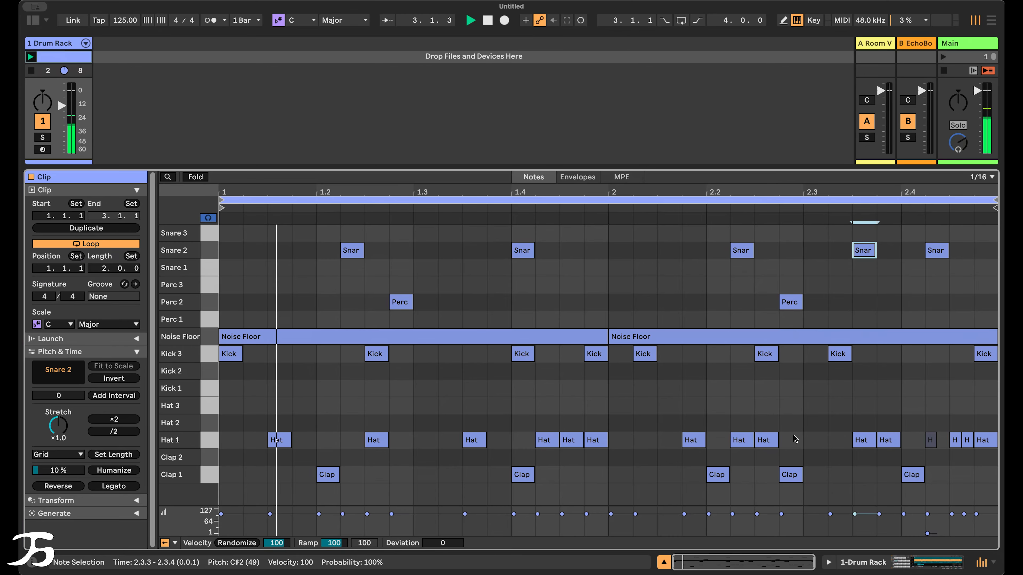
key(space)
- Duplicate the two-bar loop to extend the clip to four bars, and clear the note selection
click(344, 305)
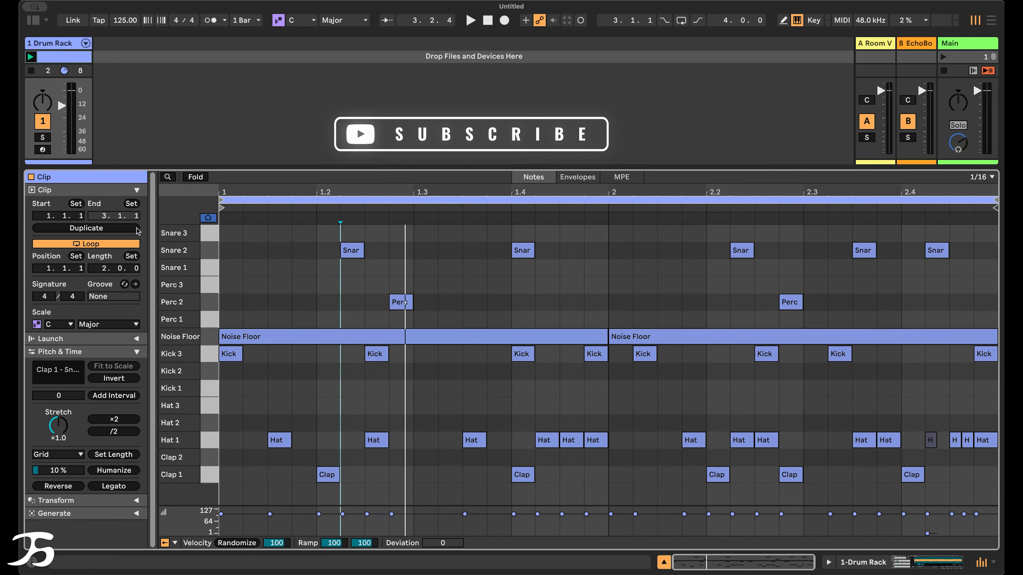
click(87, 228)
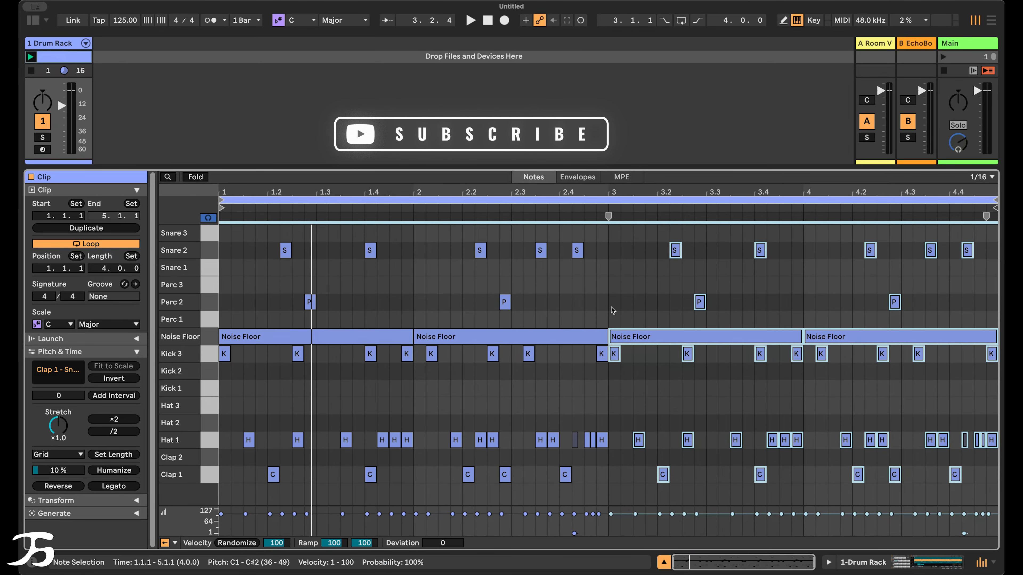
drag(221, 310, 631, 294)
drag(610, 294, 930, 315)
click(972, 318)
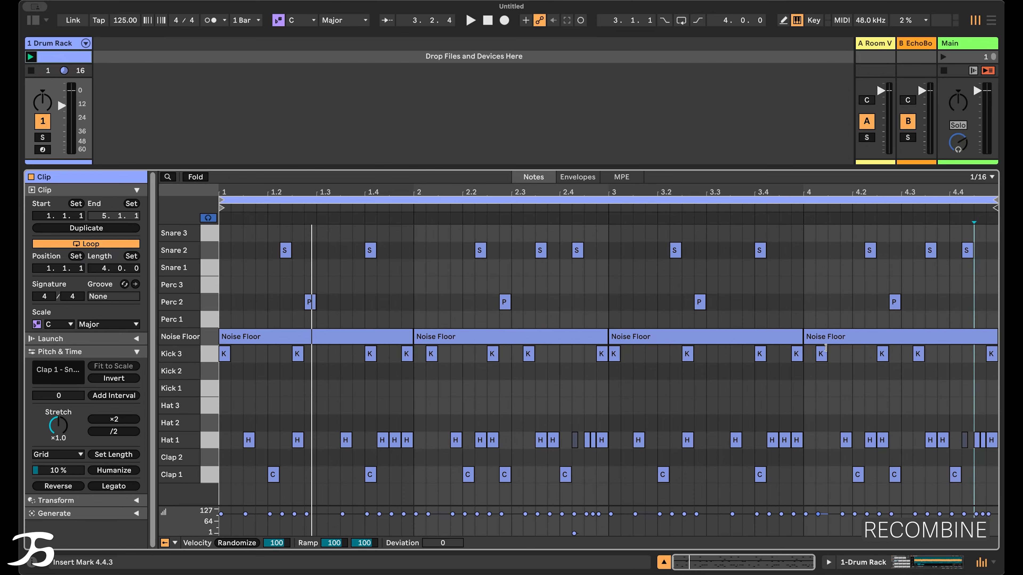
- Select all notes in bar 4 except the Noise Floor note
click(813, 497)
drag(813, 497, 998, 345)
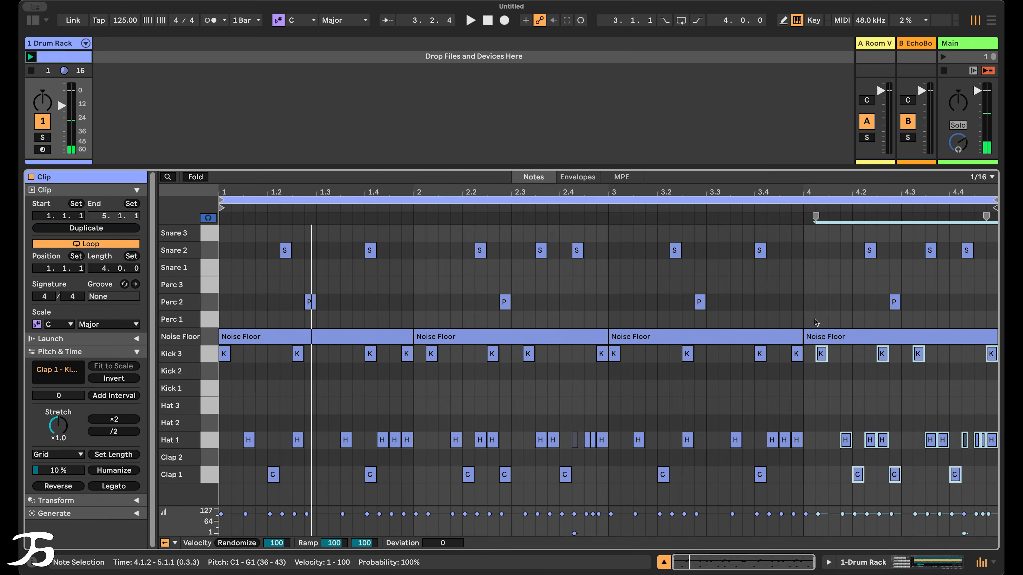
drag(815, 323, 979, 235)
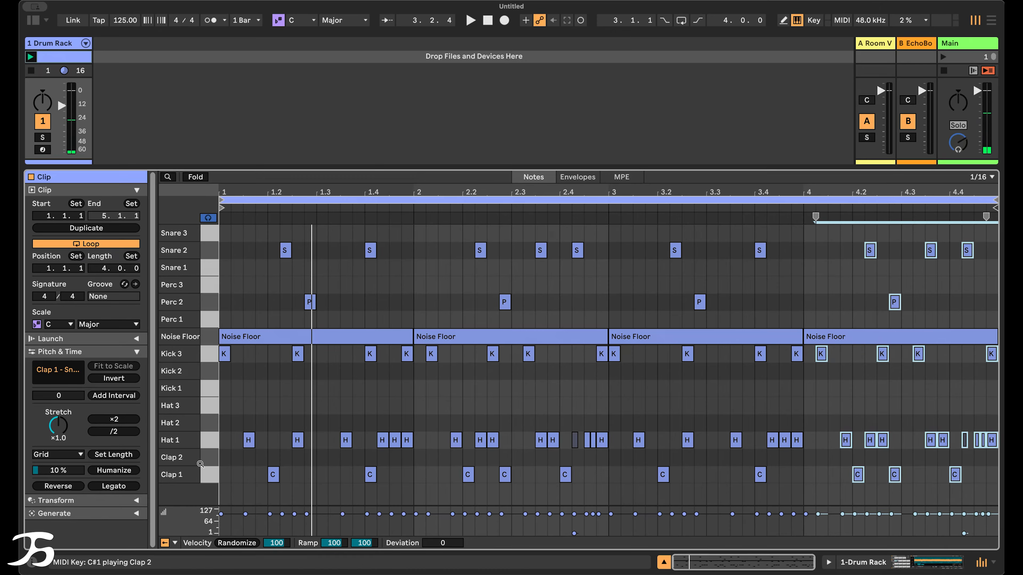
- Apply the Recombine transformation to the selected notes' Position with a Rotate value of -7
click(136, 502)
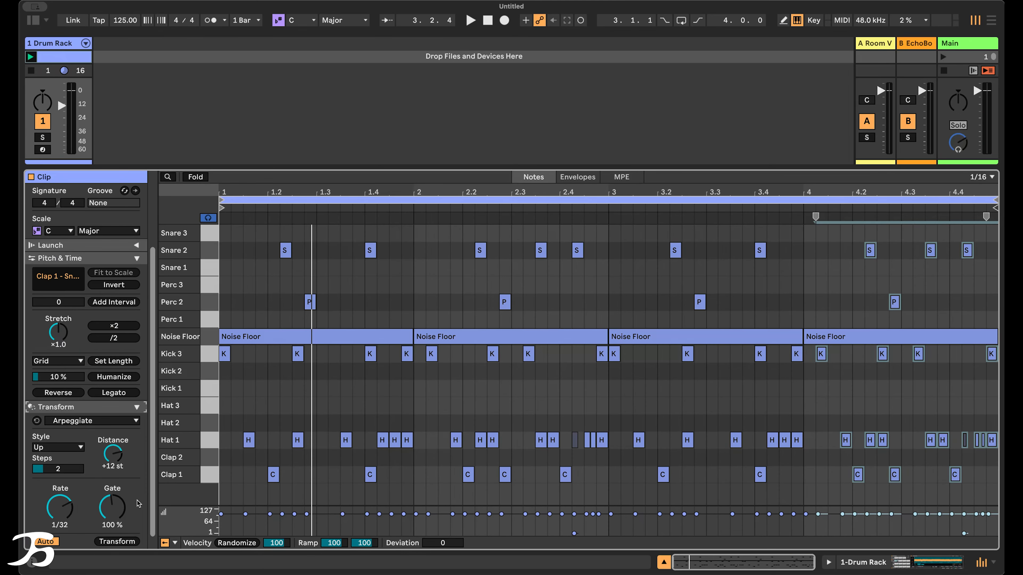
click(114, 420)
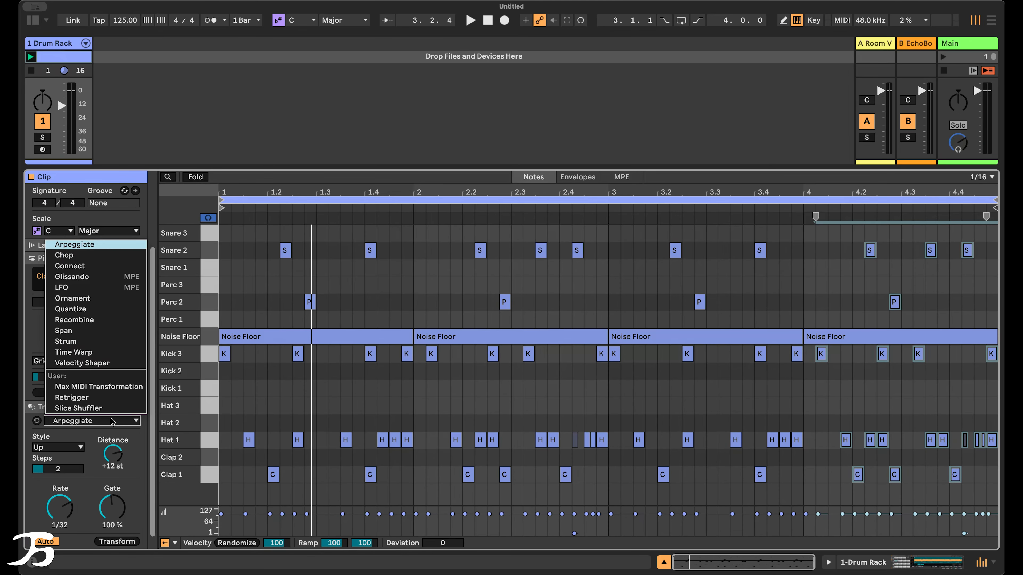
click(121, 320)
drag(152, 352, 154, 360)
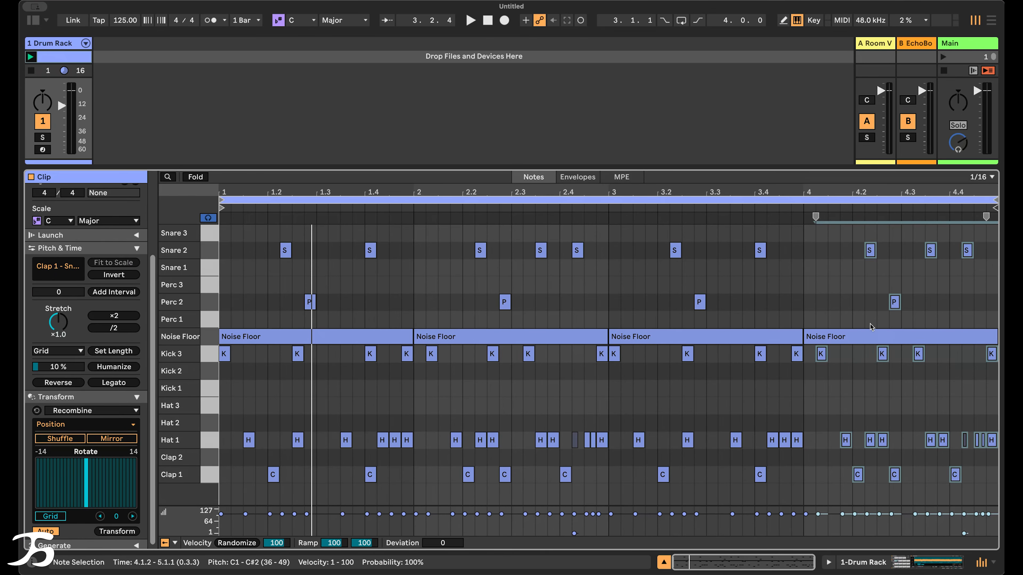
drag(67, 479, 63, 501)
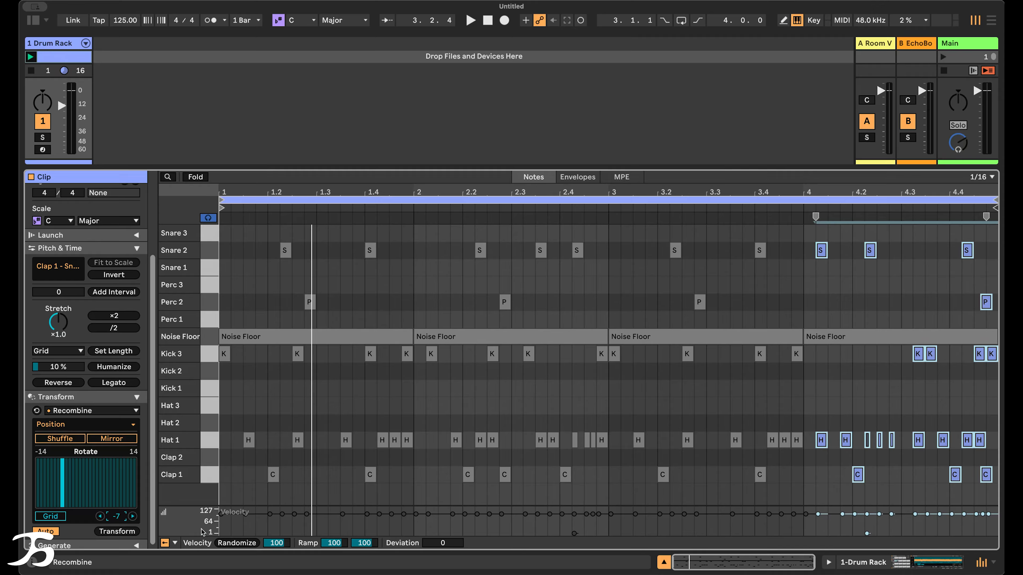
- Play the clip and change the Recombine rotation to -8
key(space)
click(436, 513)
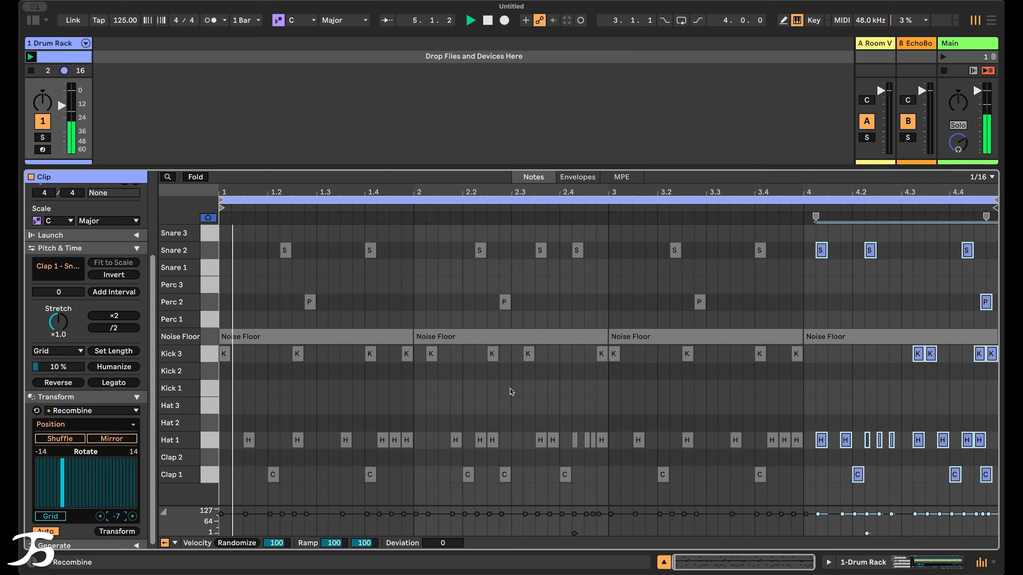
click(60, 478)
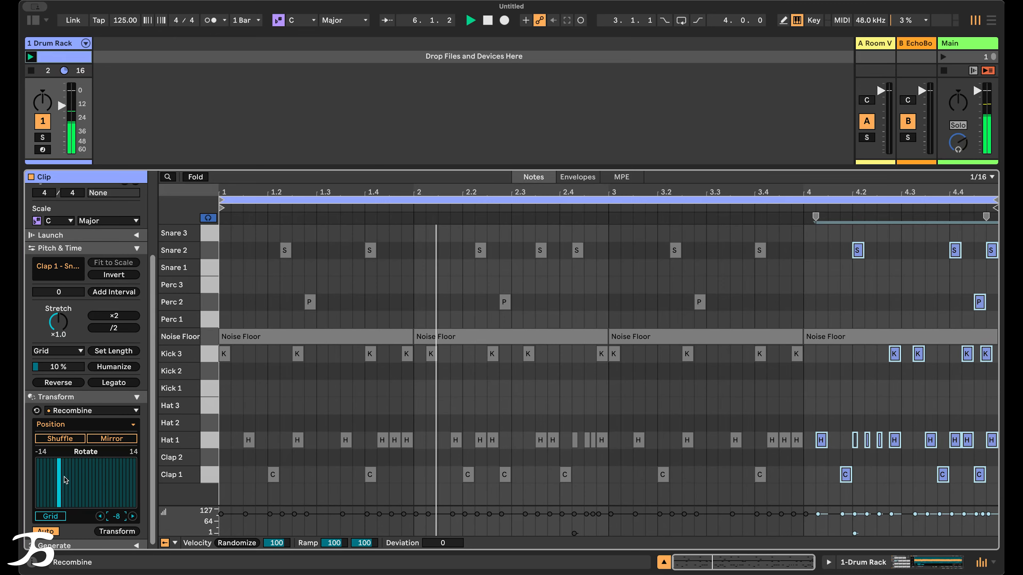
- Move the loop start to bar 3 so only bars 3 and 4 loop, and audition them
drag(223, 200, 606, 207)
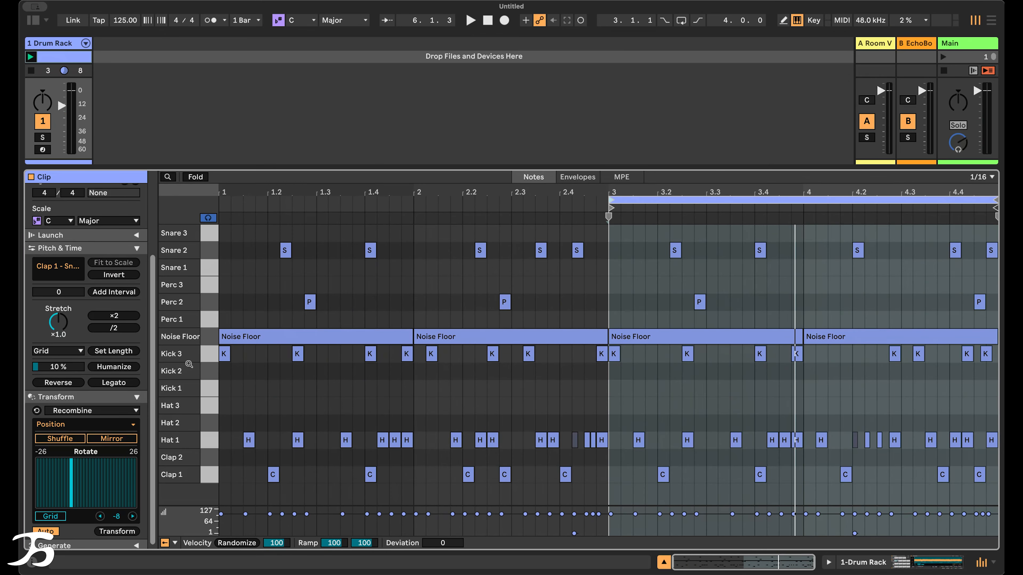
key(space)
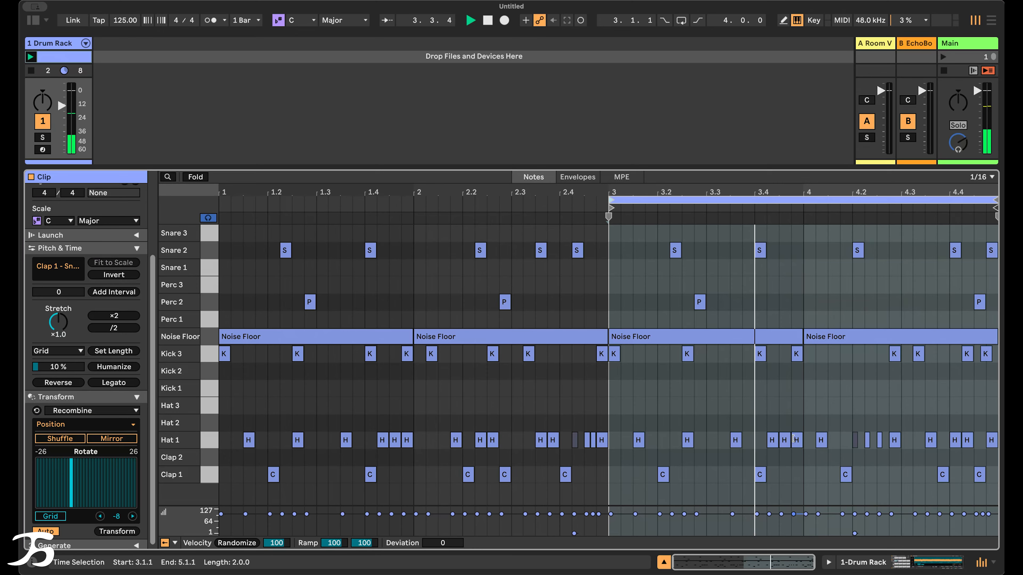
click(611, 198)
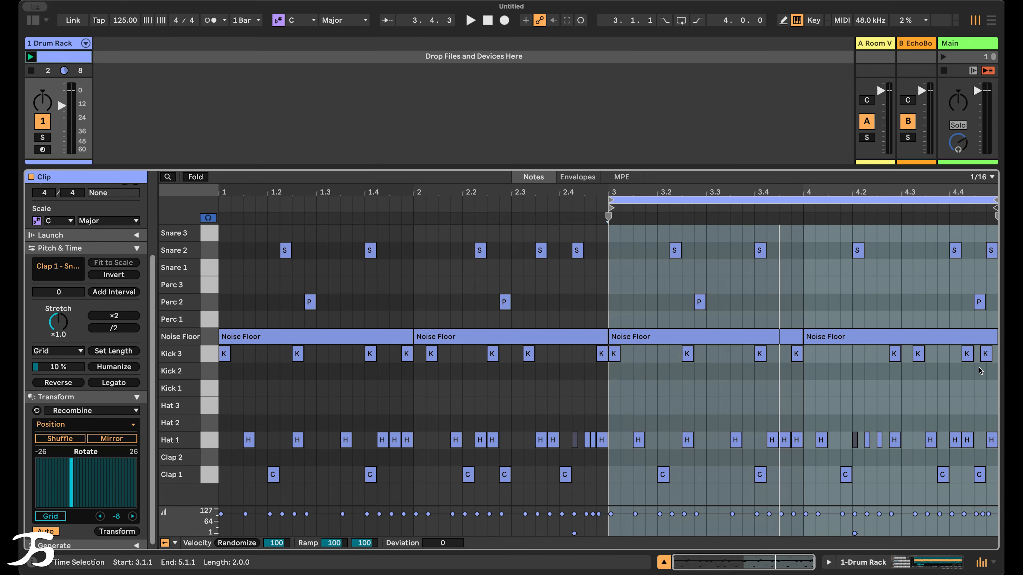
- Move the last Kick 3 note in bar 4 onto the grid at 4.4.4 and audition the loop
click(985, 356)
key(Right)
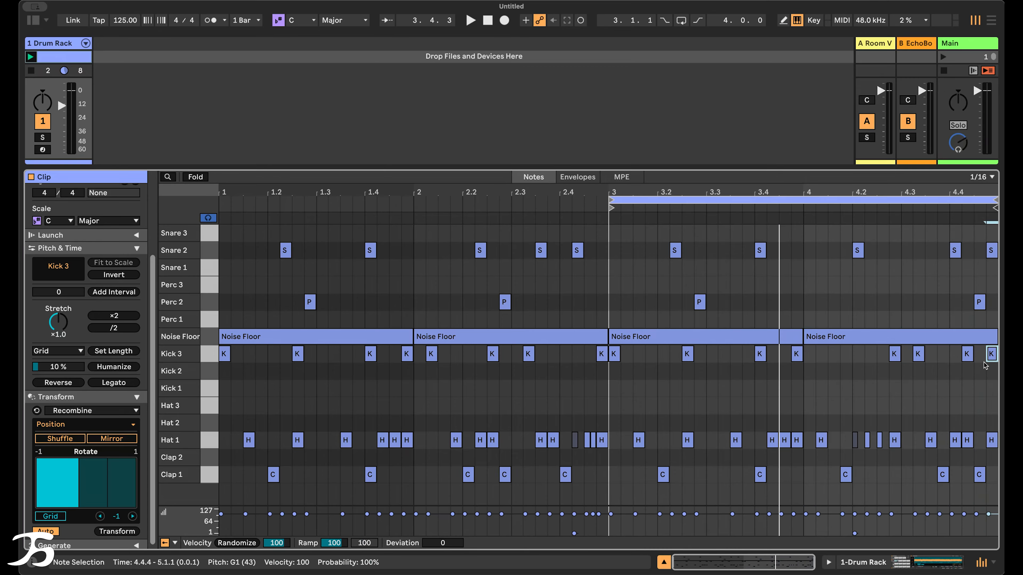
click(980, 355)
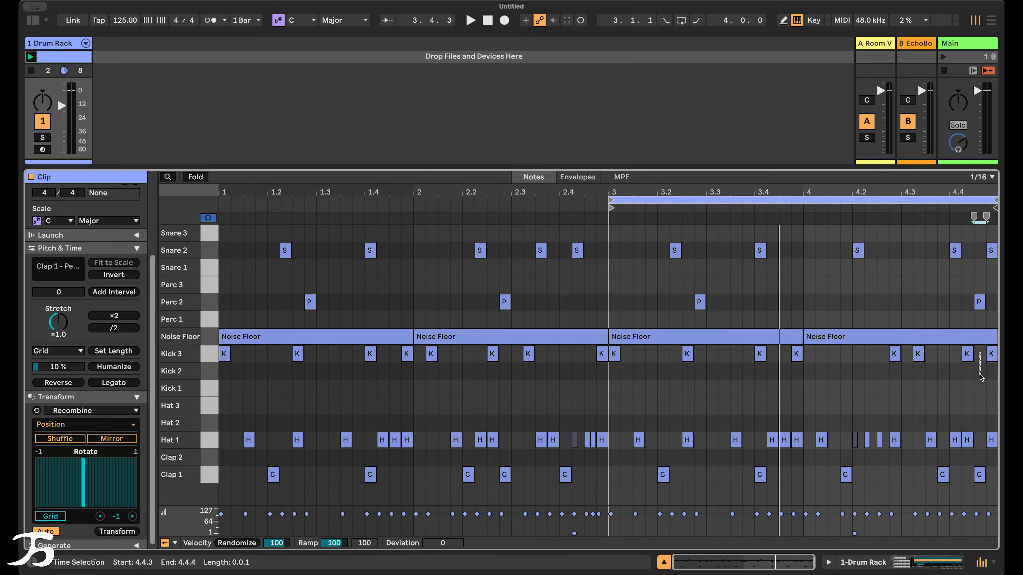
drag(983, 381, 980, 382)
click(978, 381)
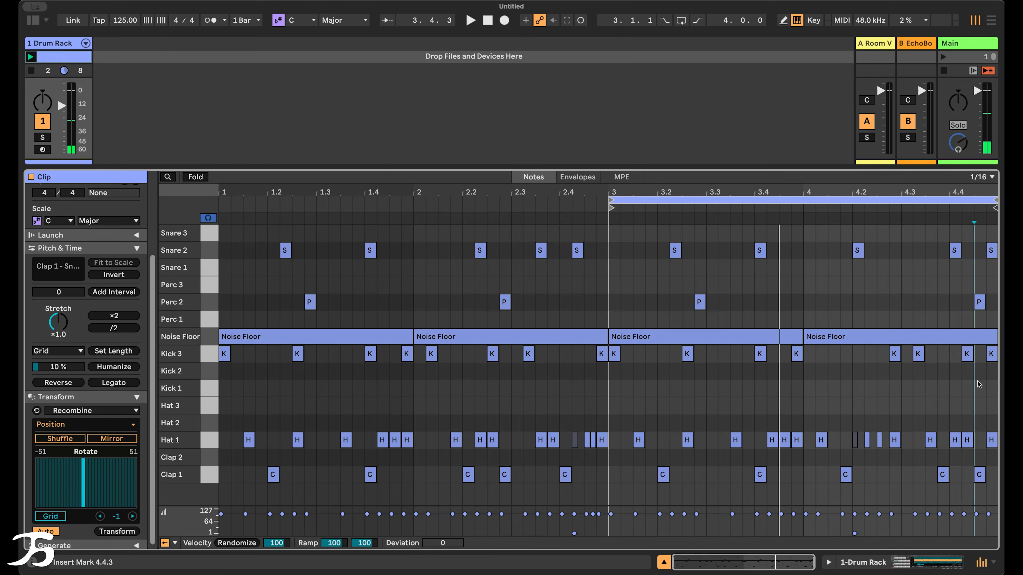
key(space)
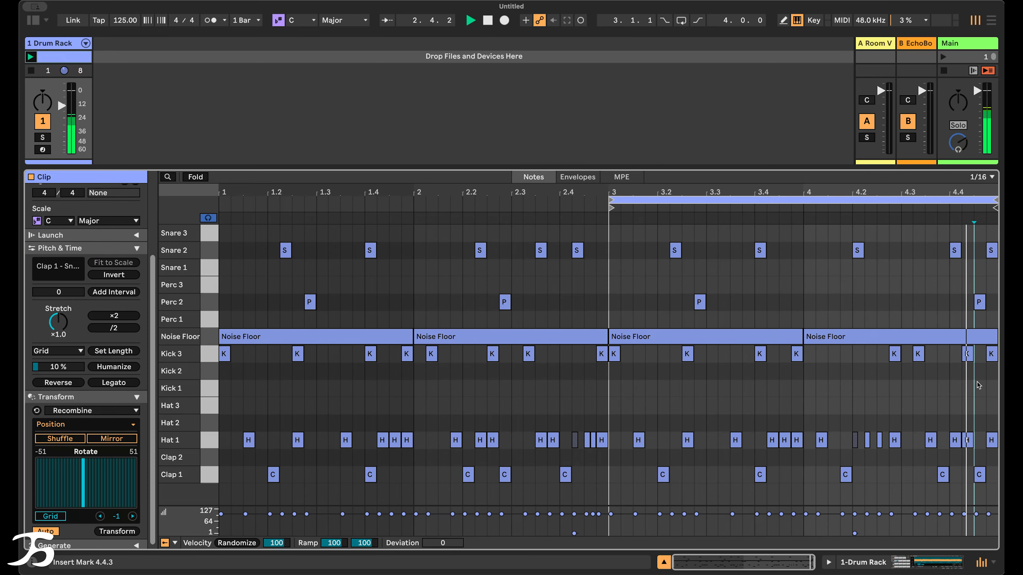
key(space)
- Delete the three short Hat 1 notes from 4.2.1 to 4.2.3 in bar 4
click(856, 445)
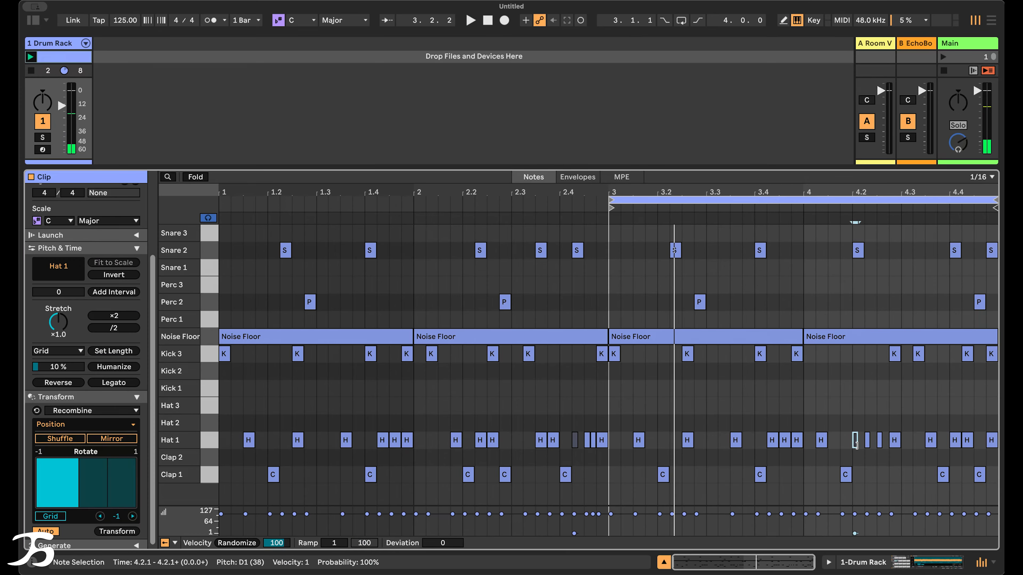
drag(758, 450, 876, 446)
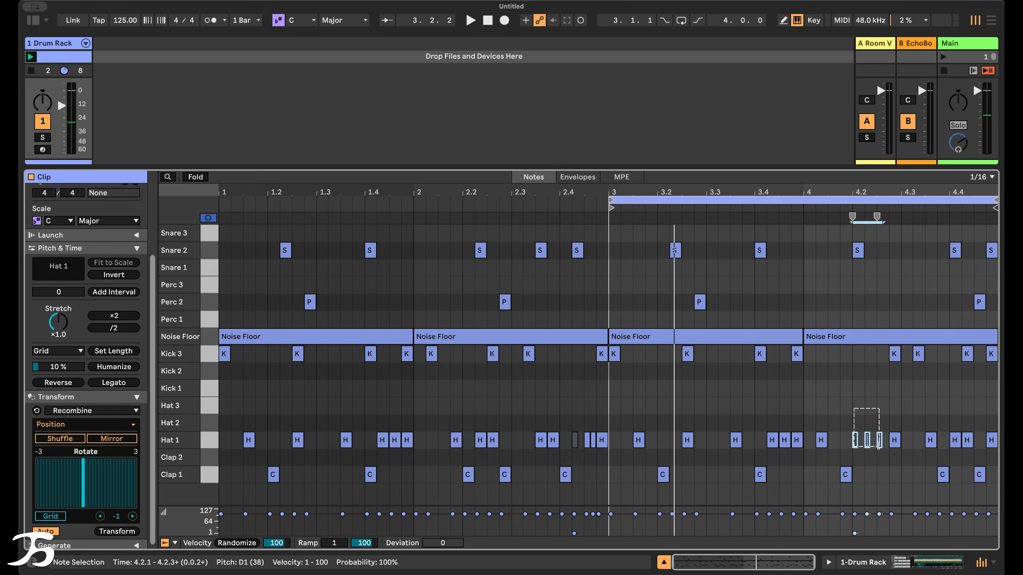
click(873, 462)
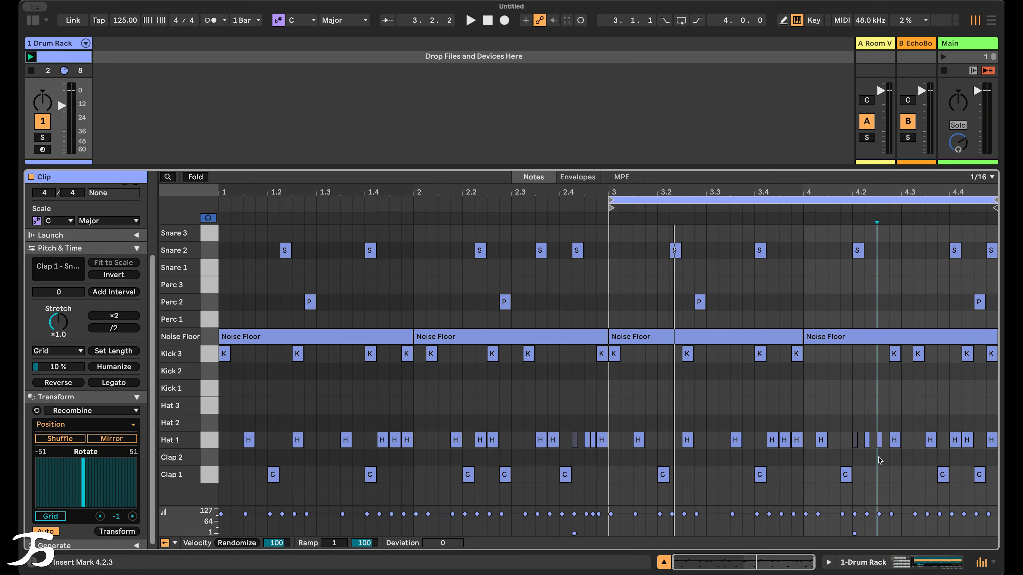
drag(879, 459, 852, 446)
key(Delete)
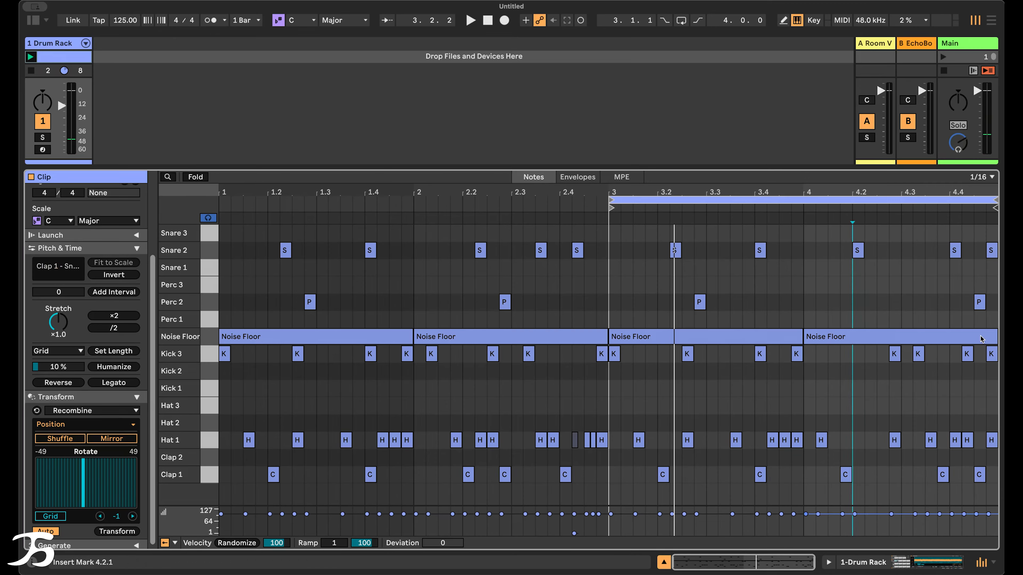
- Set the note grid to 1/32 and draw four consecutive Hat 1 notes starting at 4.2.1
click(982, 177)
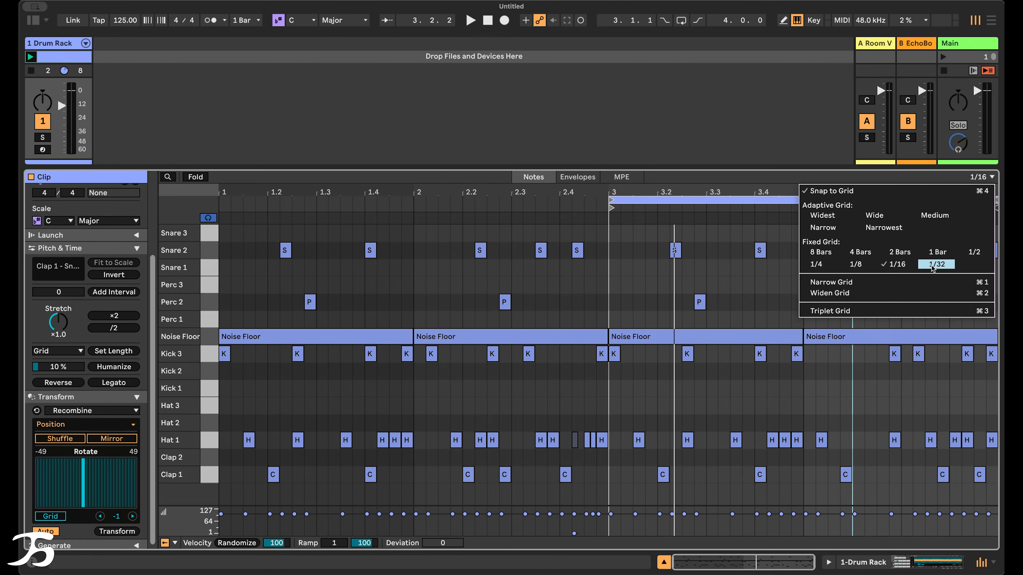
click(900, 281)
key(b)
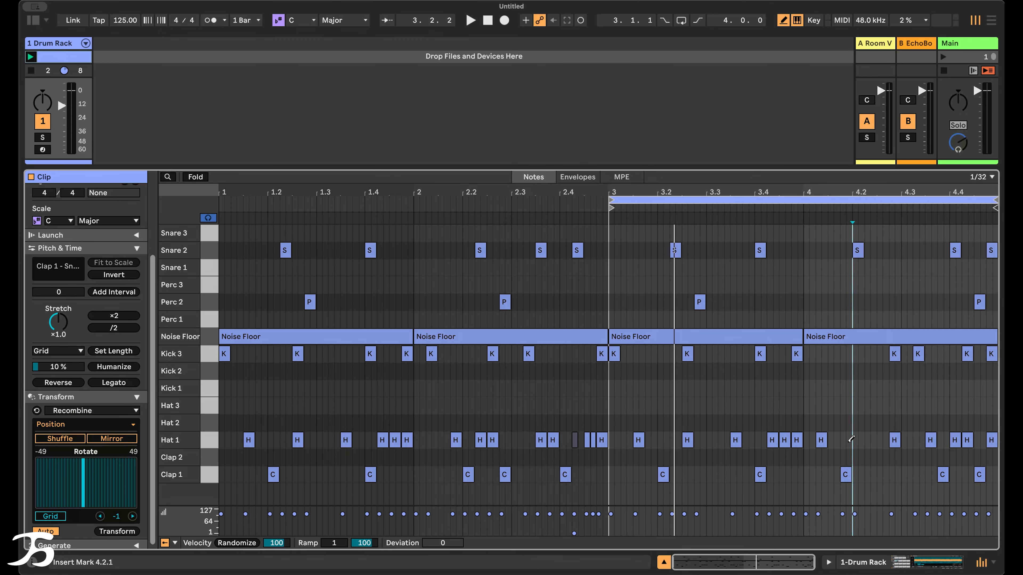
click(854, 440)
drag(855, 439, 871, 439)
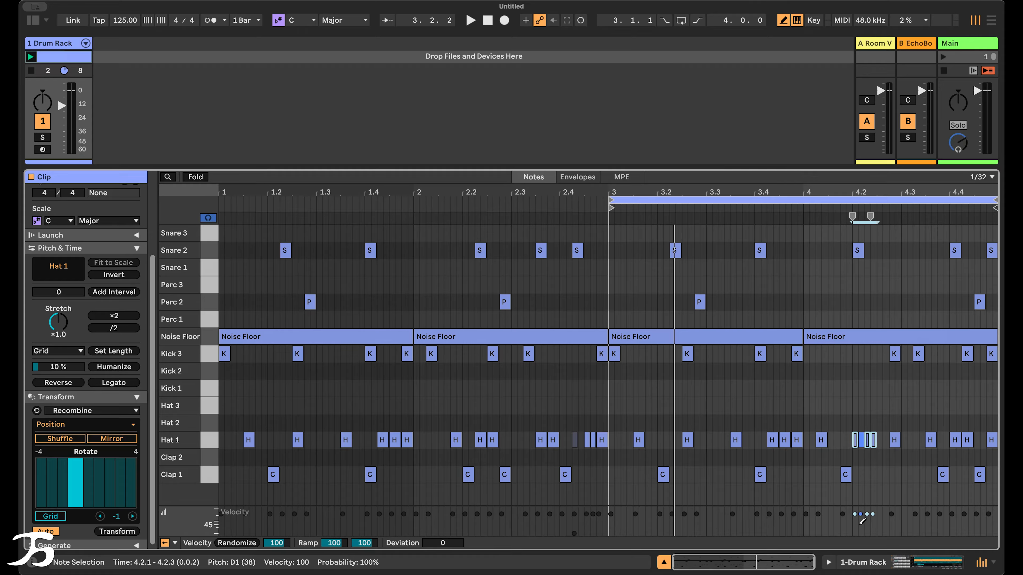
- Ramp the velocity of the four new Hat 1 notes from 1 to 56 and audition the loop
key(b)
drag(853, 459, 881, 440)
drag(338, 543, 337, 549)
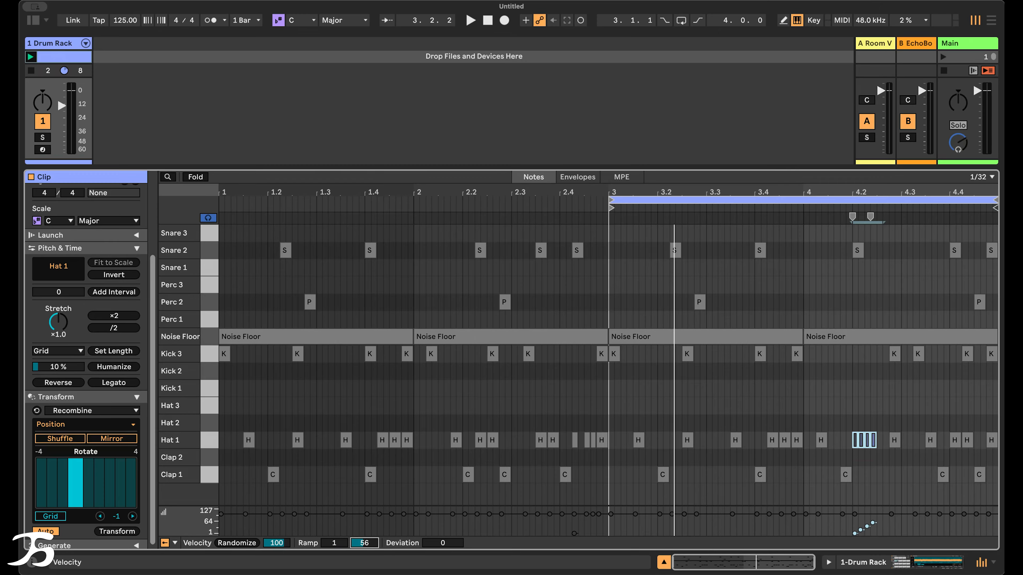
key(space)
click(784, 476)
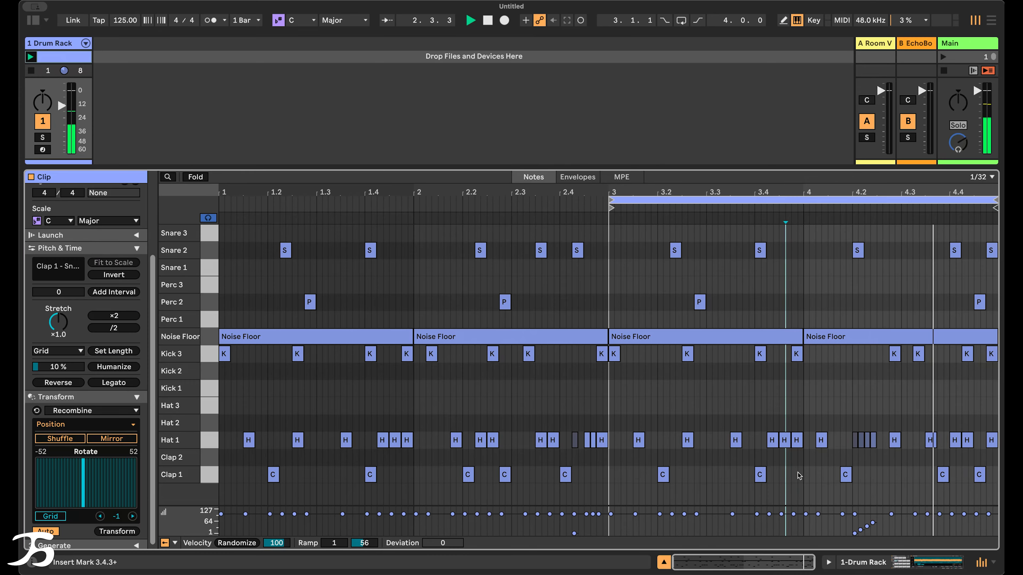
key(space)
- Move the four-note Hat 1 roll to start at 4.2.2, raise its velocity ramp end to 91, and play the loop
drag(838, 465, 888, 448)
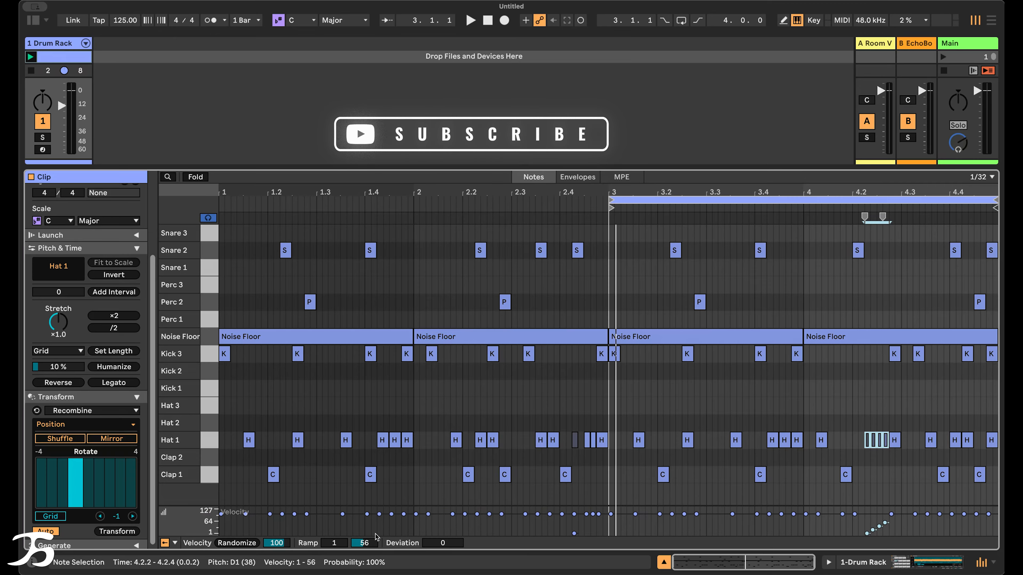
drag(364, 542, 365, 531)
key(space)
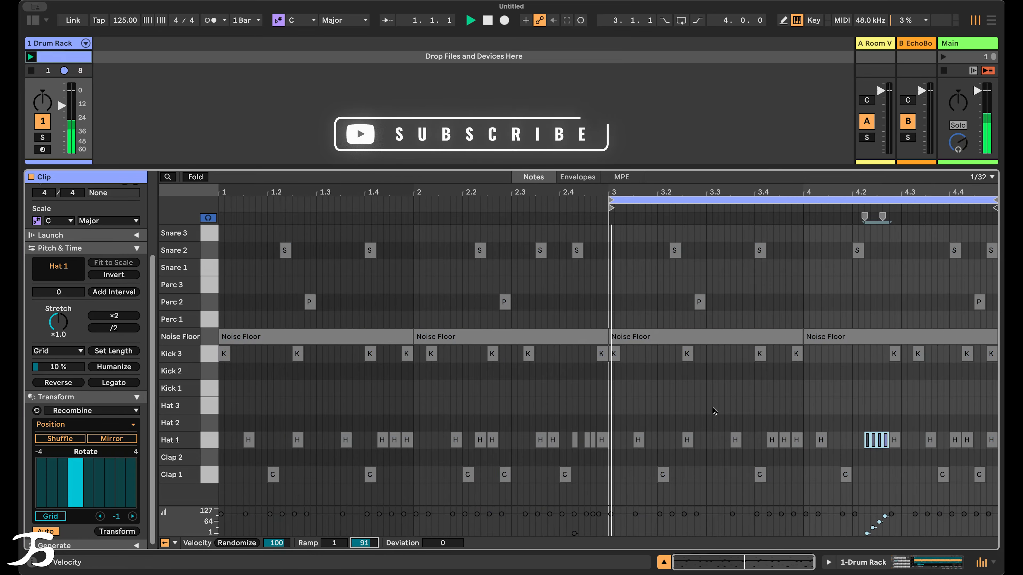
click(715, 408)
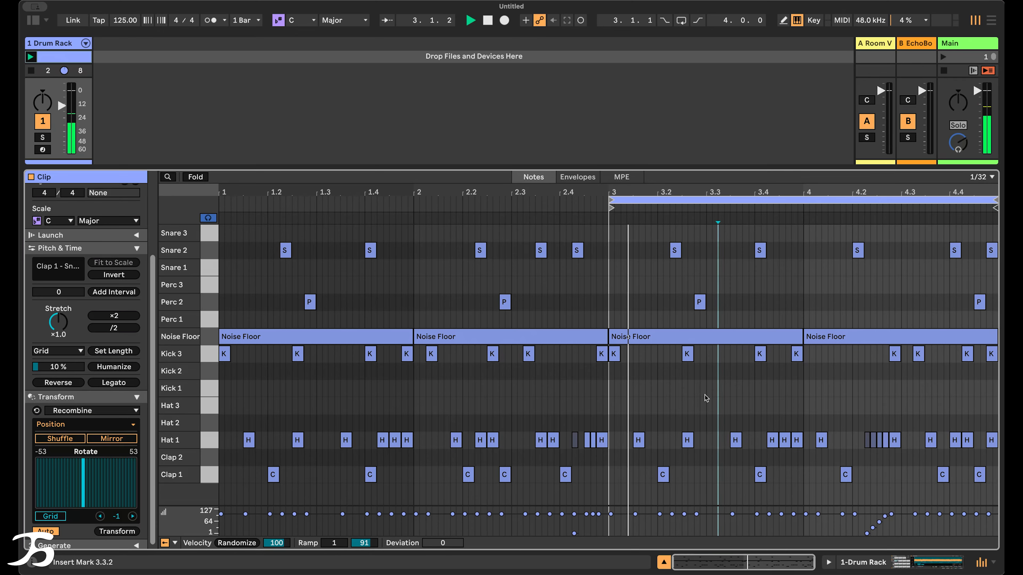
- Stop playback and deactivate the Kick 3 note at 4.2.4
click(896, 357)
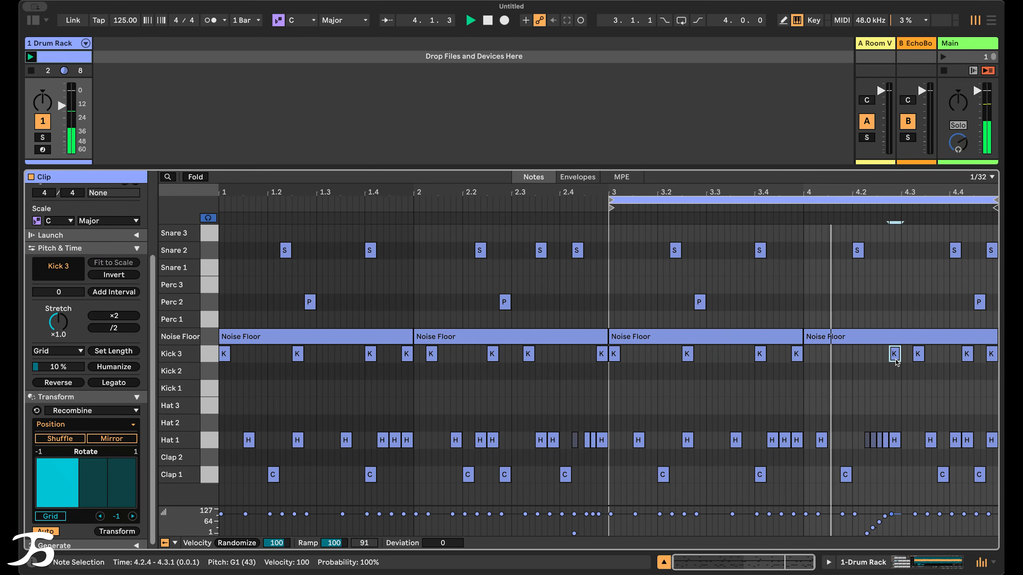
key(space)
key(0)
- Try the loop with the Kick 3 note at 4.3.2 deactivated, and reactivate that note
click(919, 355)
key(0)
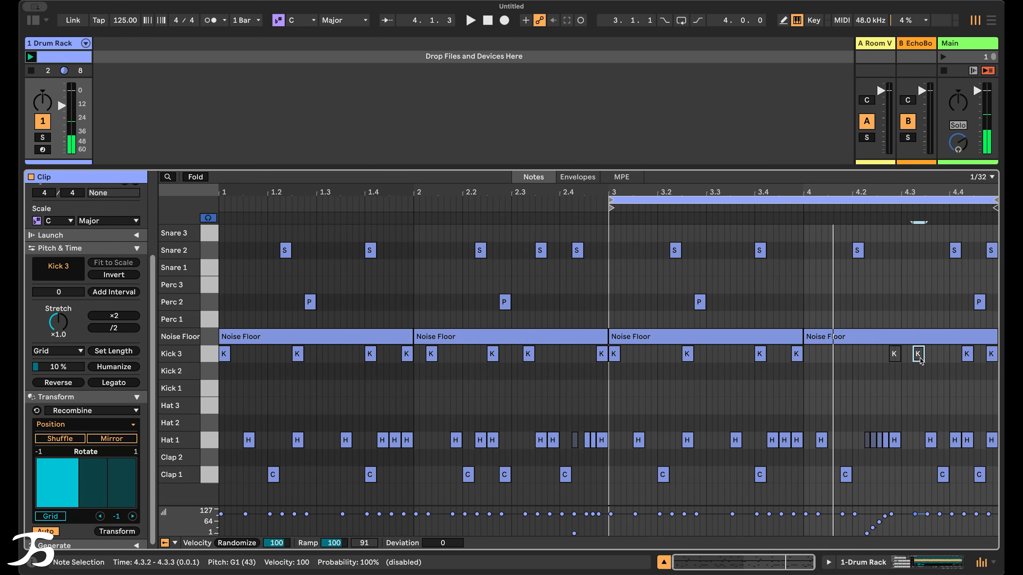
key(space)
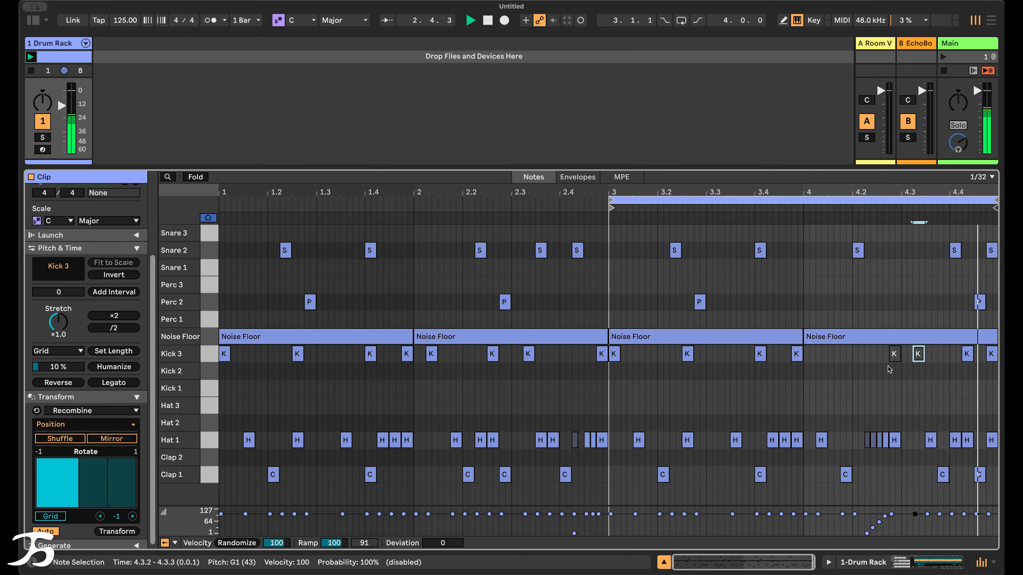
key(0)
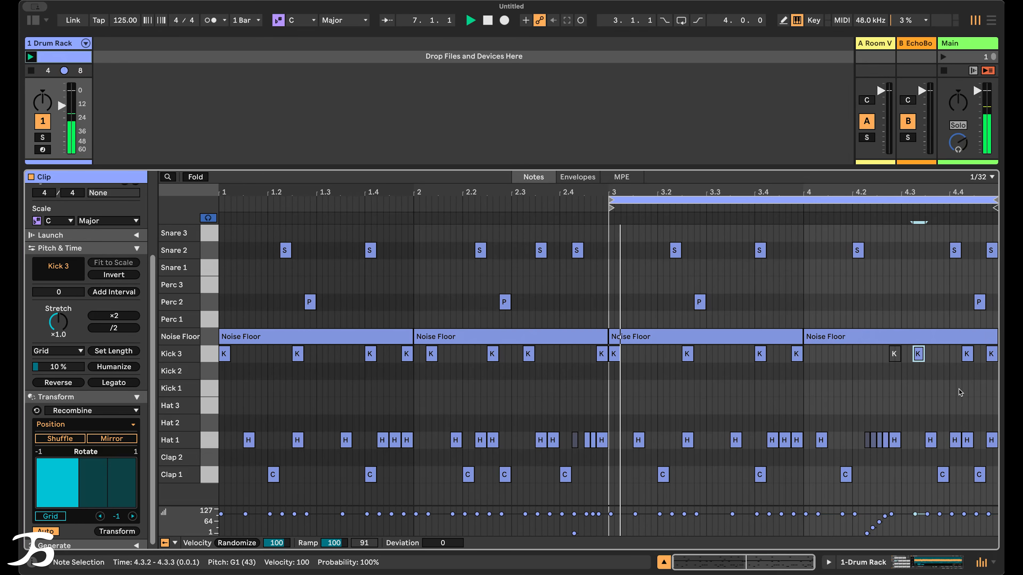
- Set the loop back to all four bars of the clip and enlarge the Session View area
key(super+a)
drag(172, 167, 172, 223)
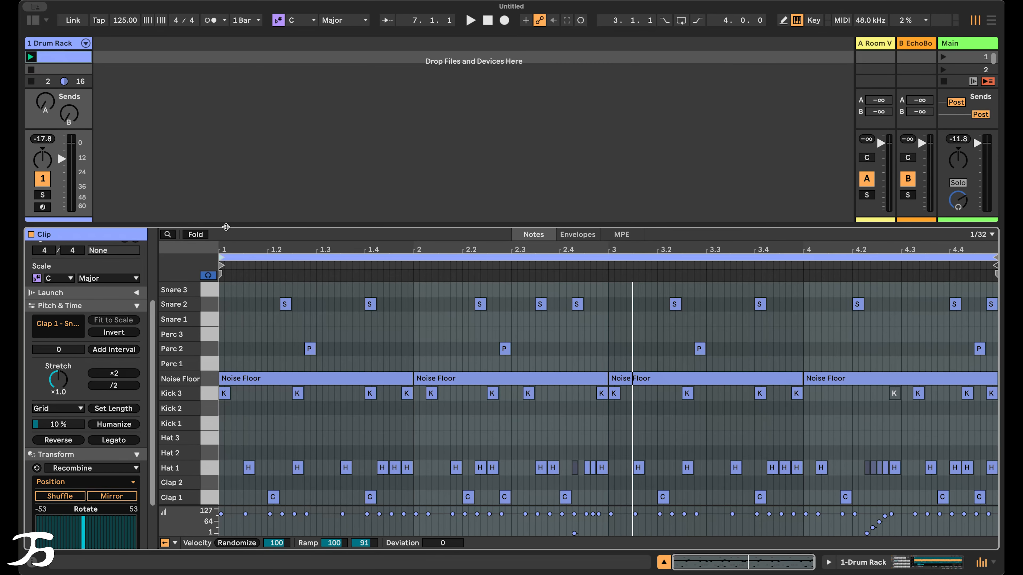
drag(226, 227, 226, 266)
- Duplicate the drum clip into the second slot and launch the copy
right_click(70, 63)
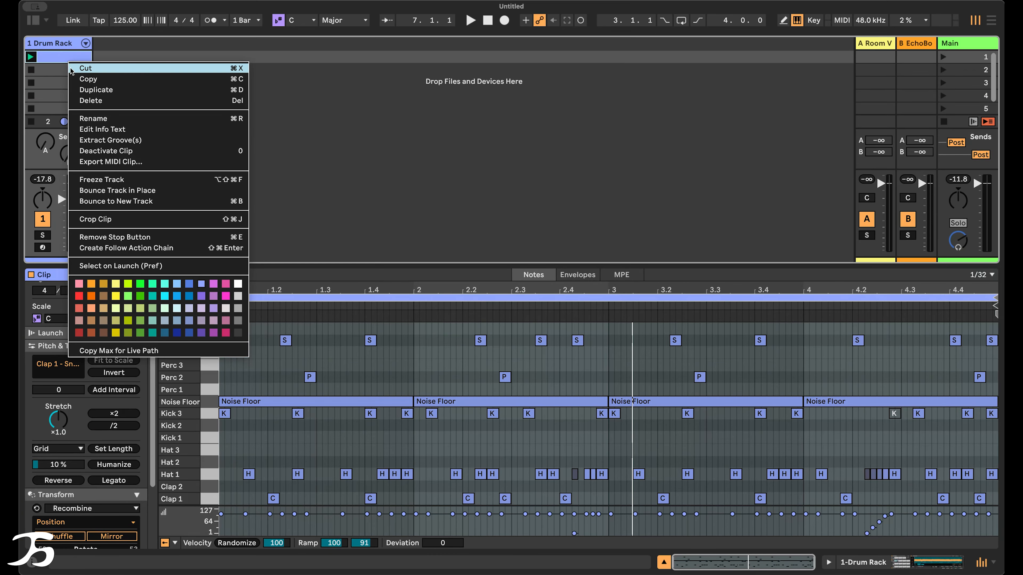
click(90, 90)
key(Return)
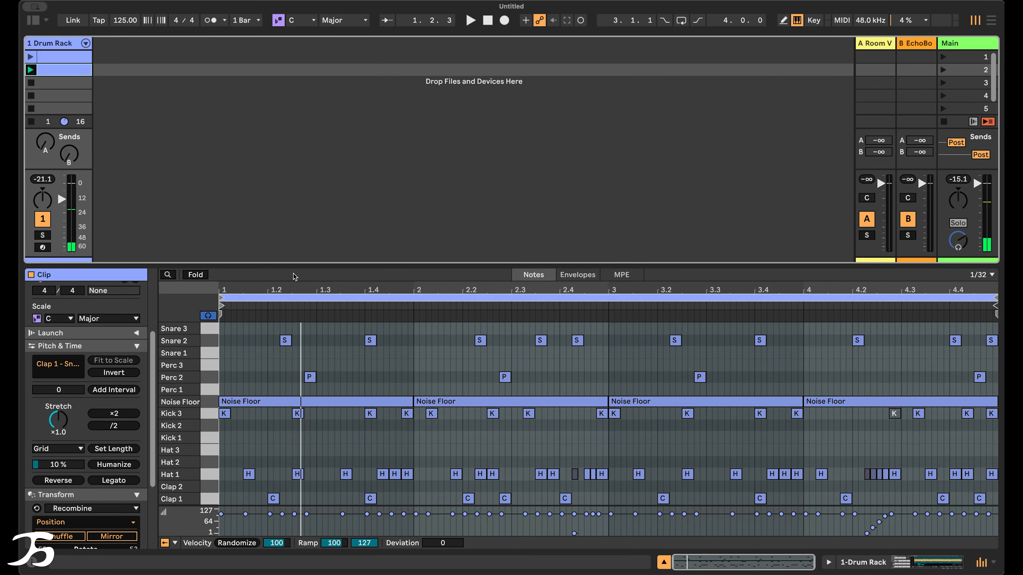
- Enlarge the note editor and try a Recombine Position rotation on all notes except the Noise Floor notes
drag(292, 266, 292, 159)
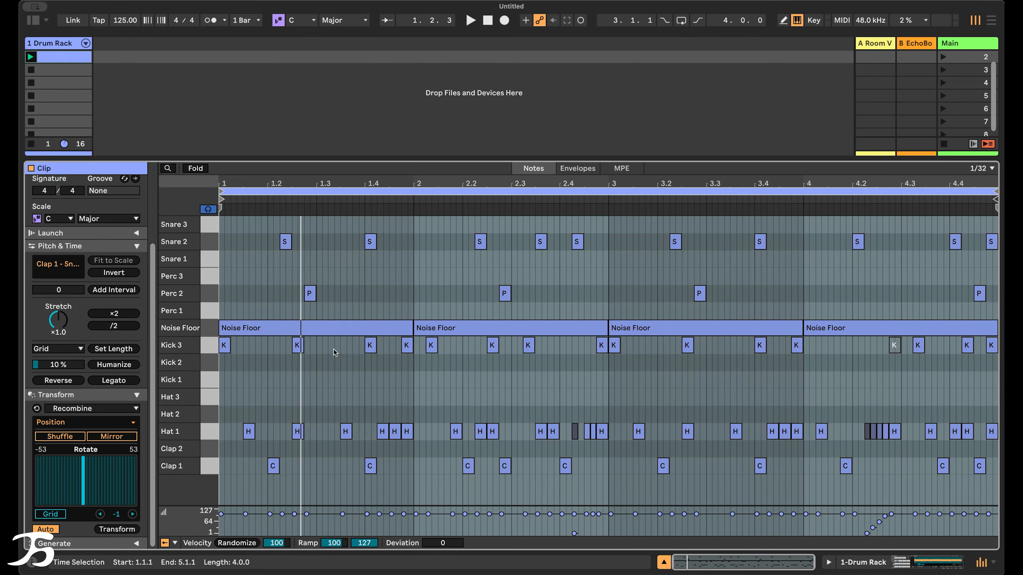
click(339, 311)
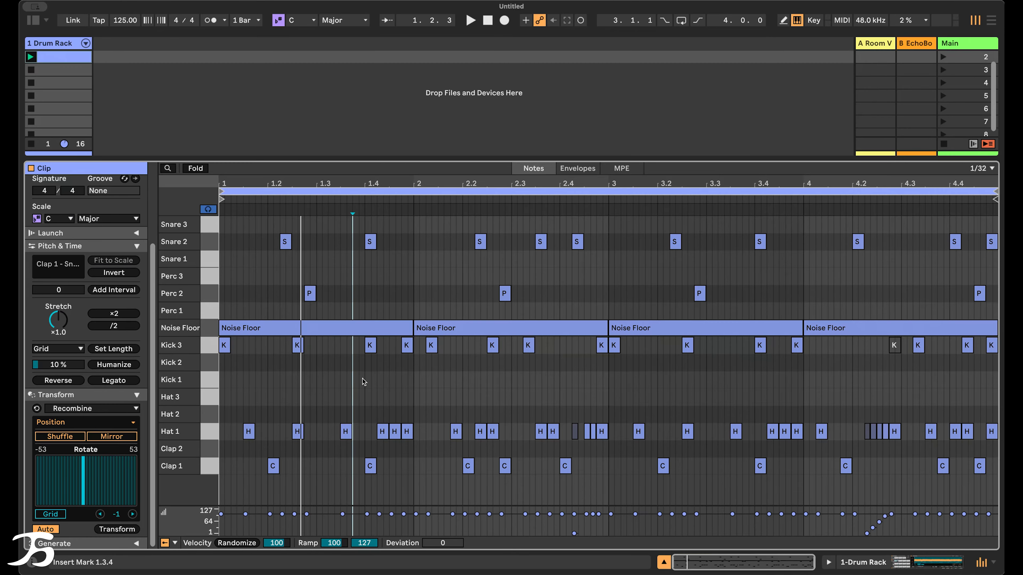
key(super+a)
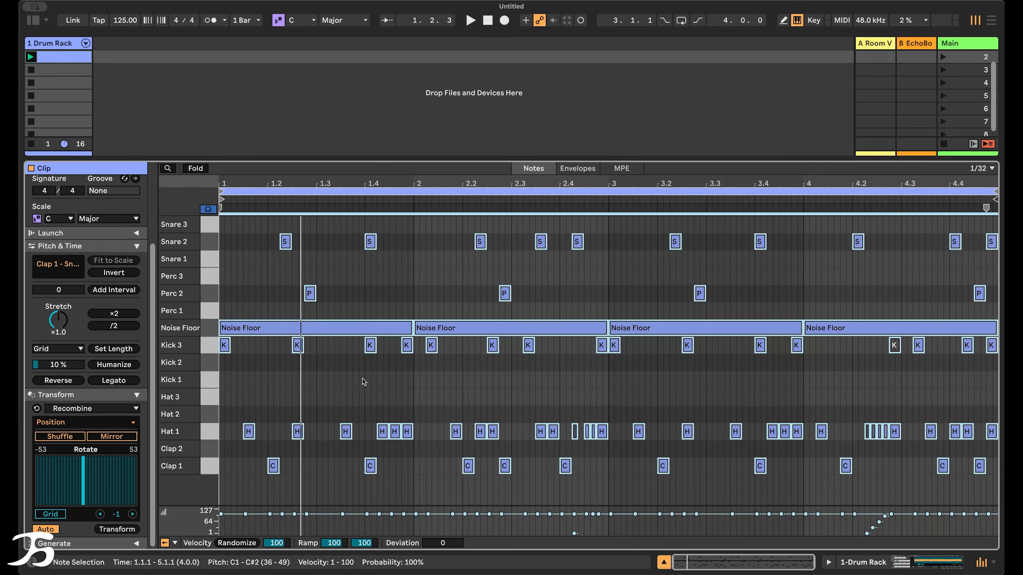
drag(354, 309, 898, 325)
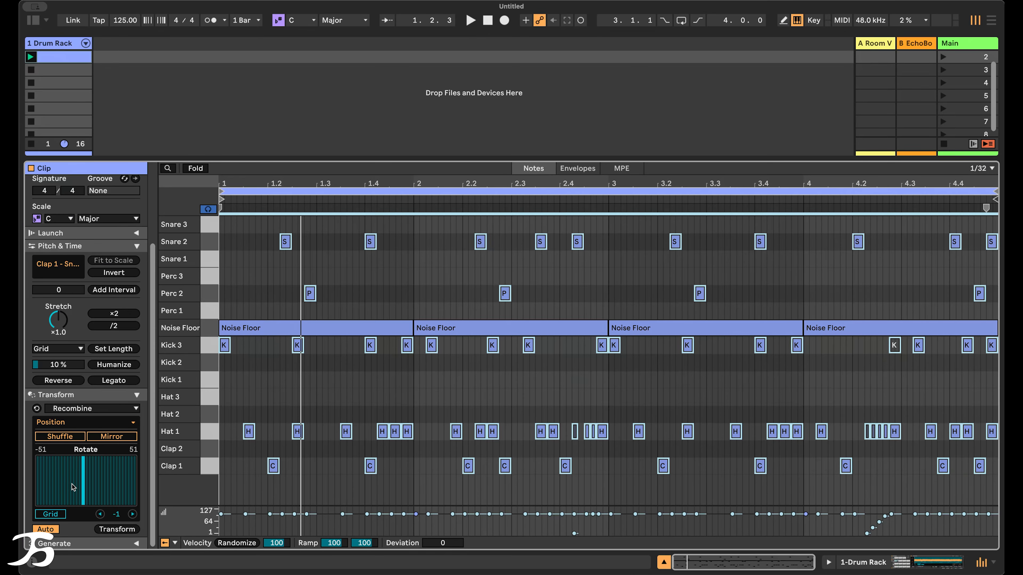
drag(72, 484, 104, 486)
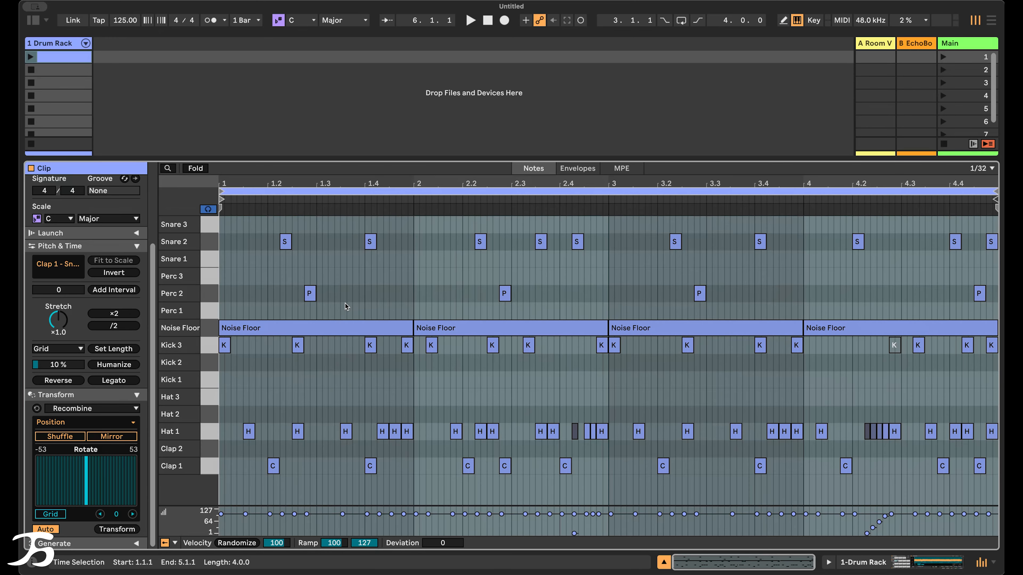
- Duplicate the original four-bar drum clip into the slot below it
click(346, 303)
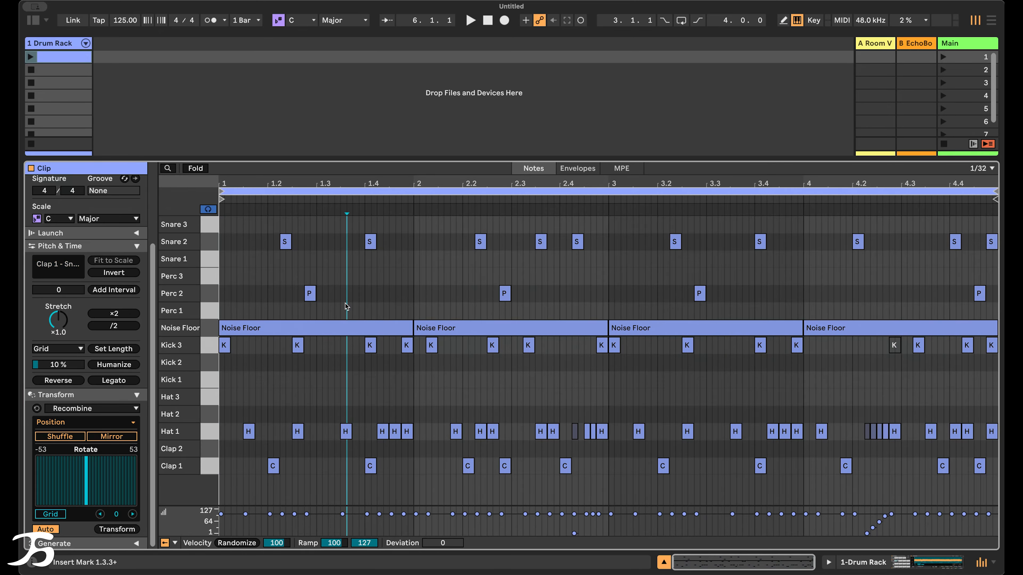
click(62, 66)
click(59, 59)
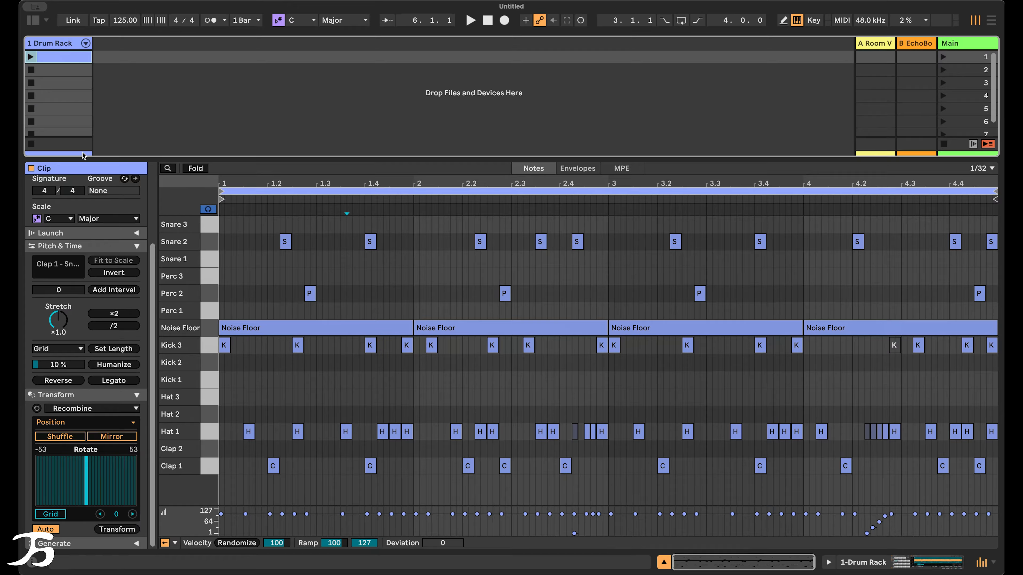
right_click(47, 59)
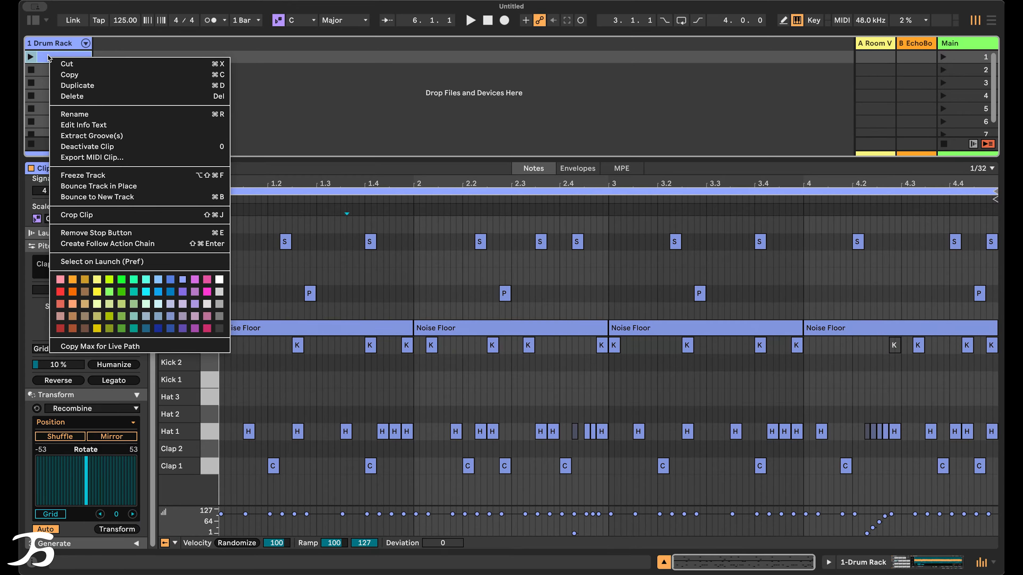
click(69, 83)
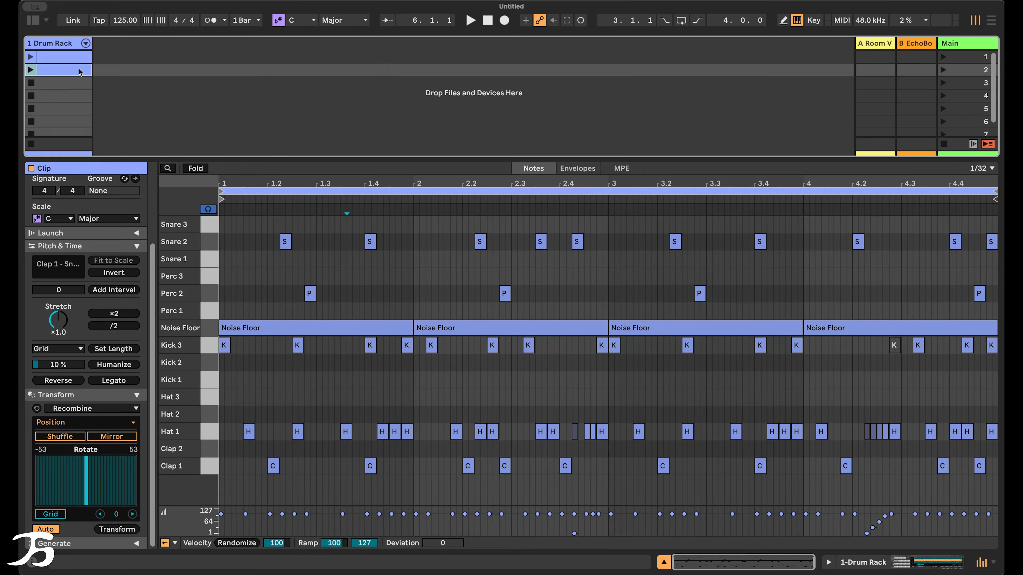
- Recombine the Position of all notes except the four Noise Floor notes with a Rotate value of 23, and play the duplicated clip
click(358, 402)
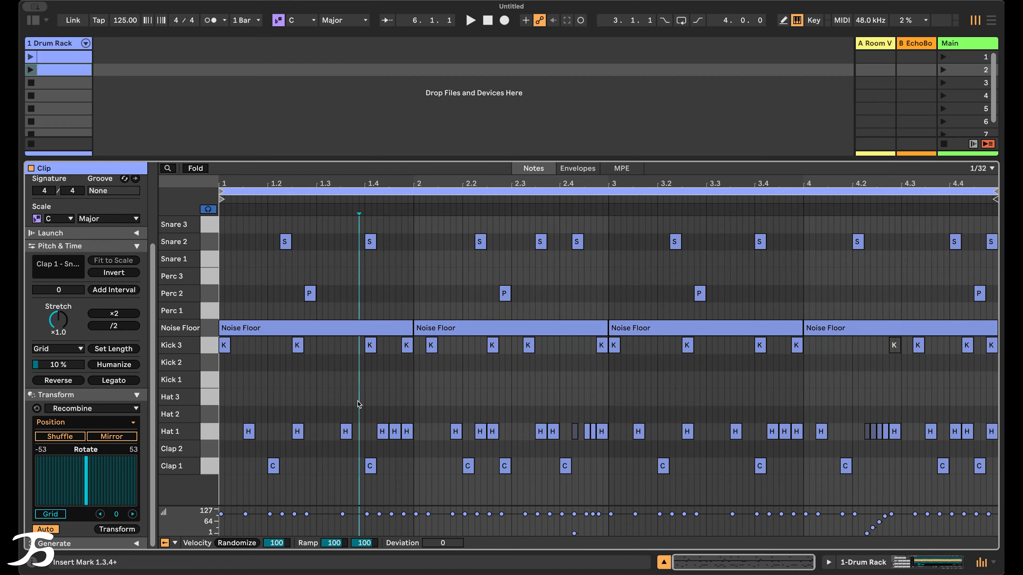
key(super+a)
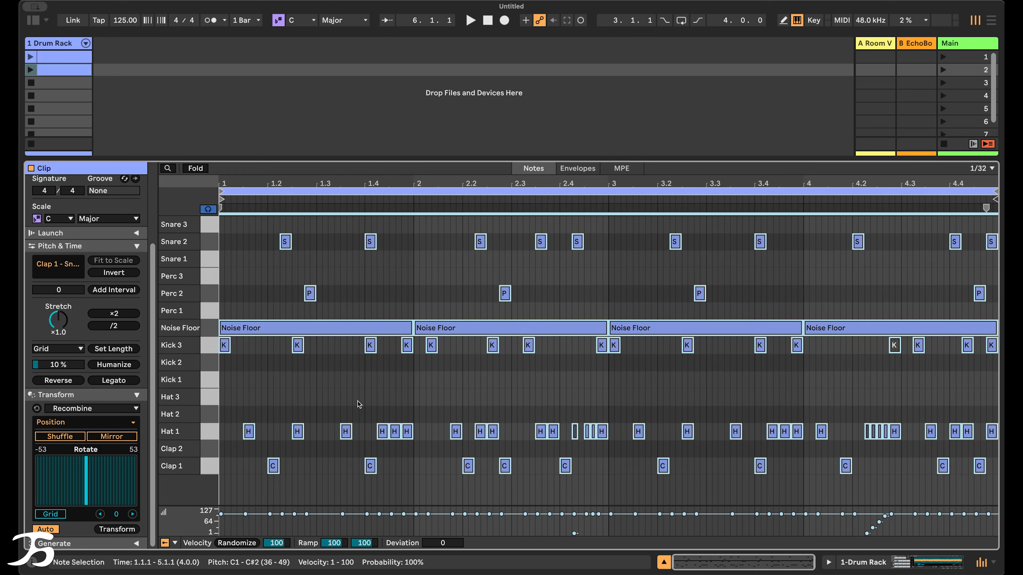
shift+click(281, 329)
shift+click(494, 329)
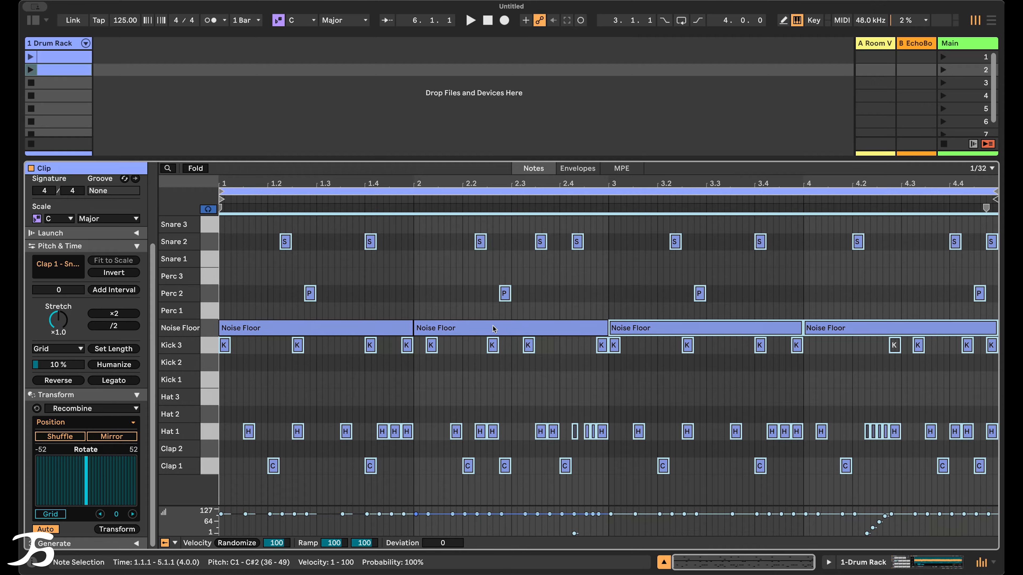
shift+click(693, 327)
shift+click(897, 329)
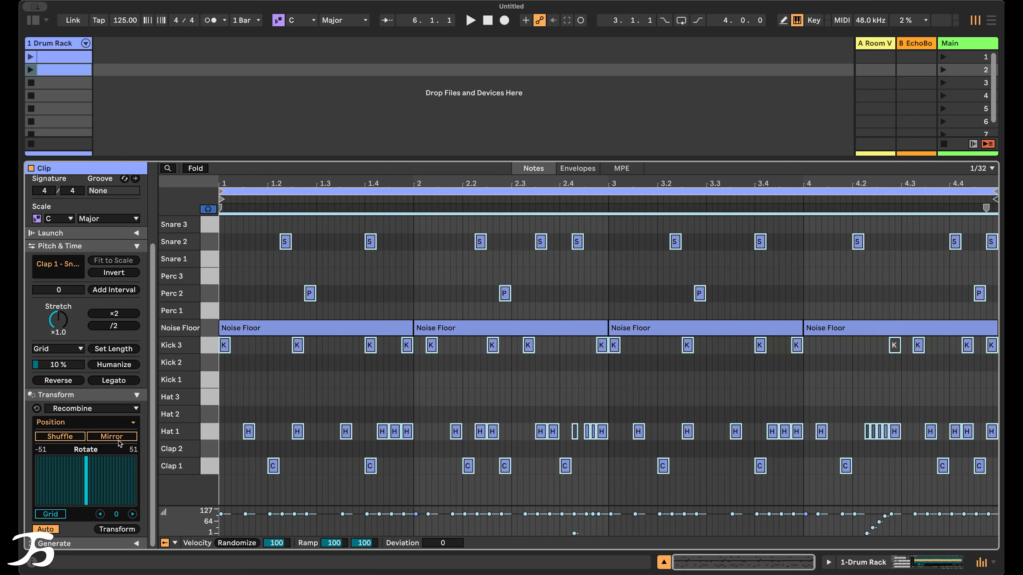
click(108, 481)
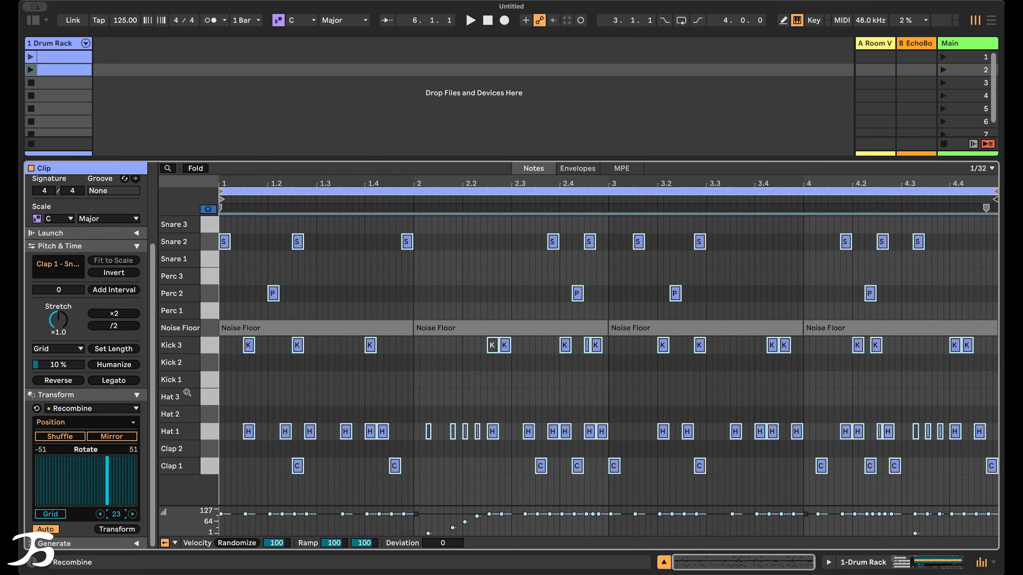
key(Return)
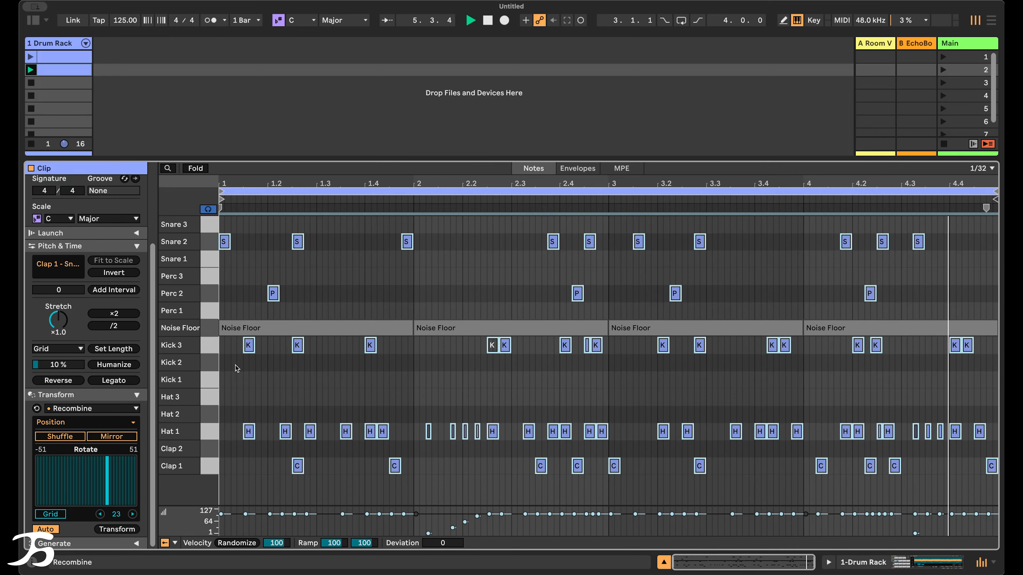
click(962, 399)
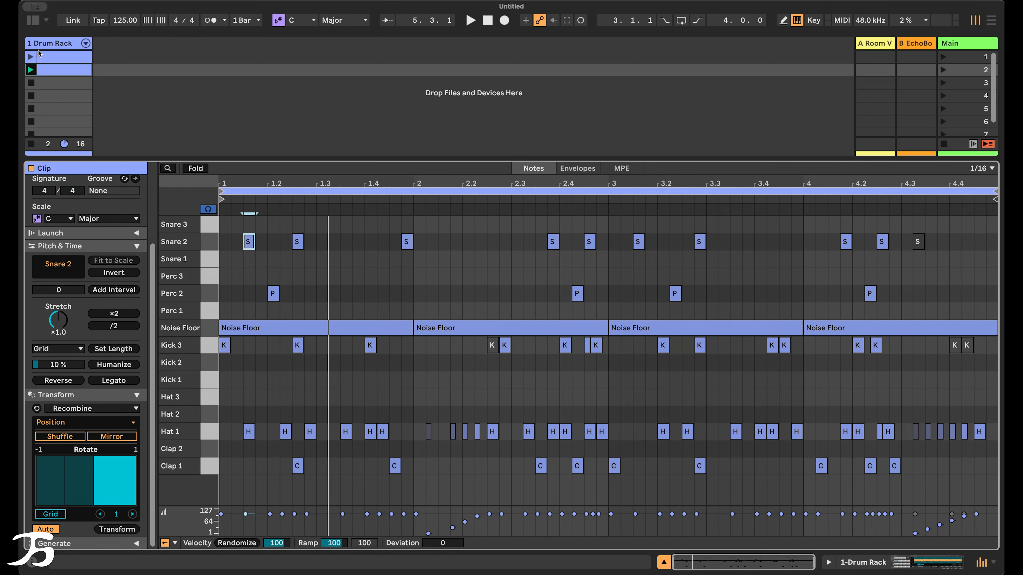
- Launch the original drum clip in the first slot, select its Kick 3 notes, and audition the Kick 2 sound
click(54, 56)
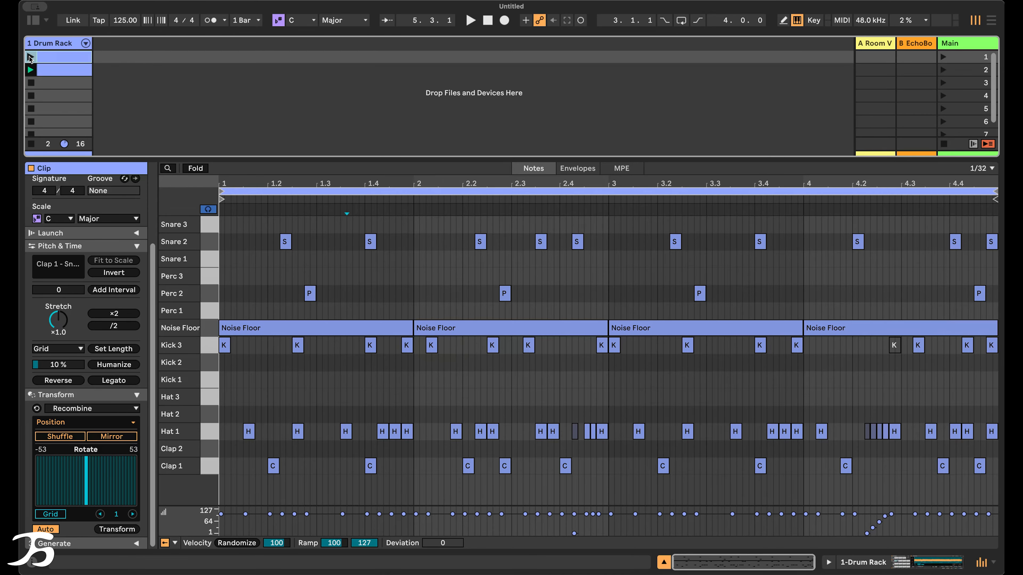
click(29, 57)
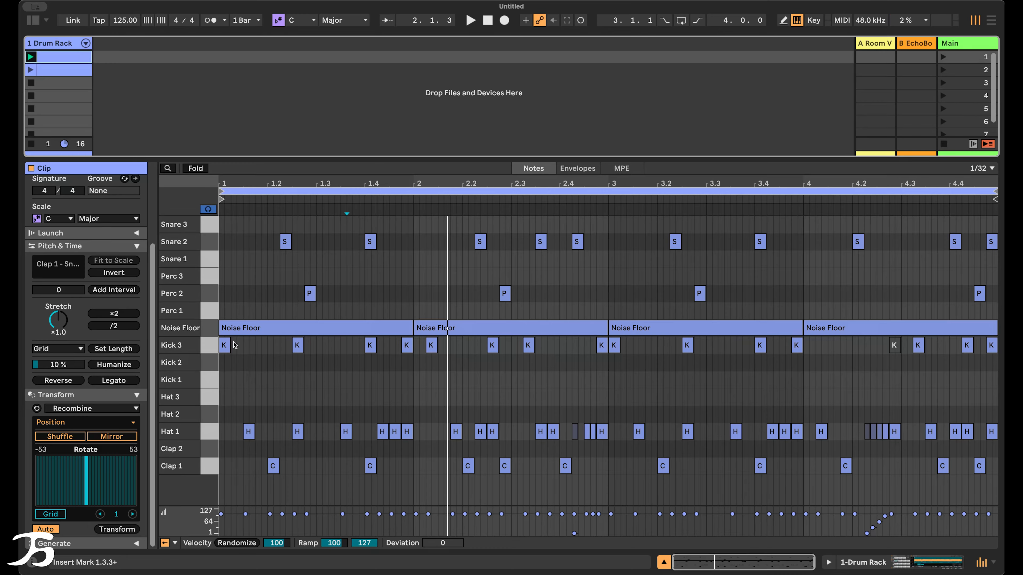
click(212, 349)
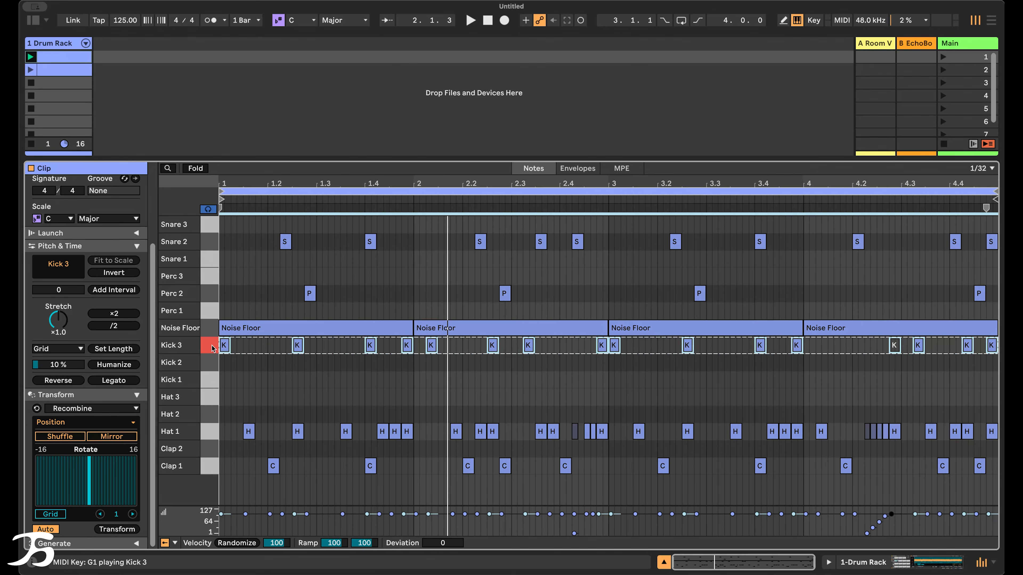
click(217, 367)
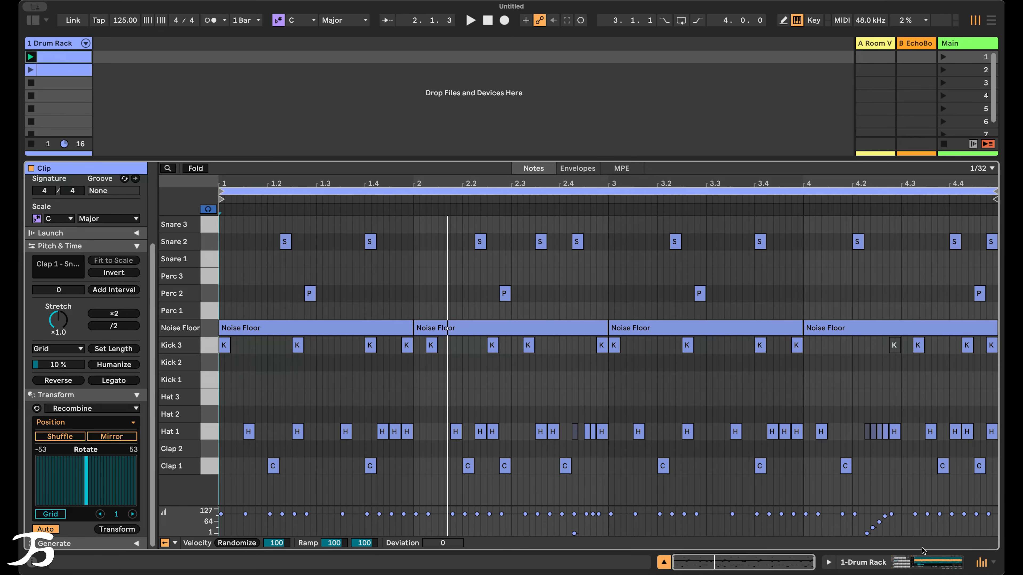
- Show the Drum Rack devices, switch the Kick 2 sample to Classic playback mode, and audition the pad
key(shift+Tab)
click(158, 497)
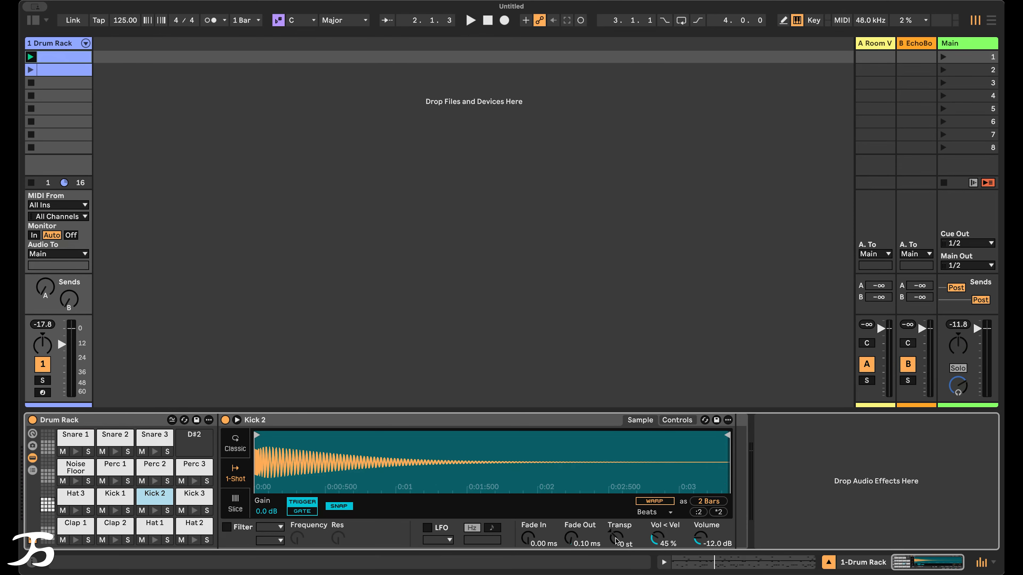
click(235, 443)
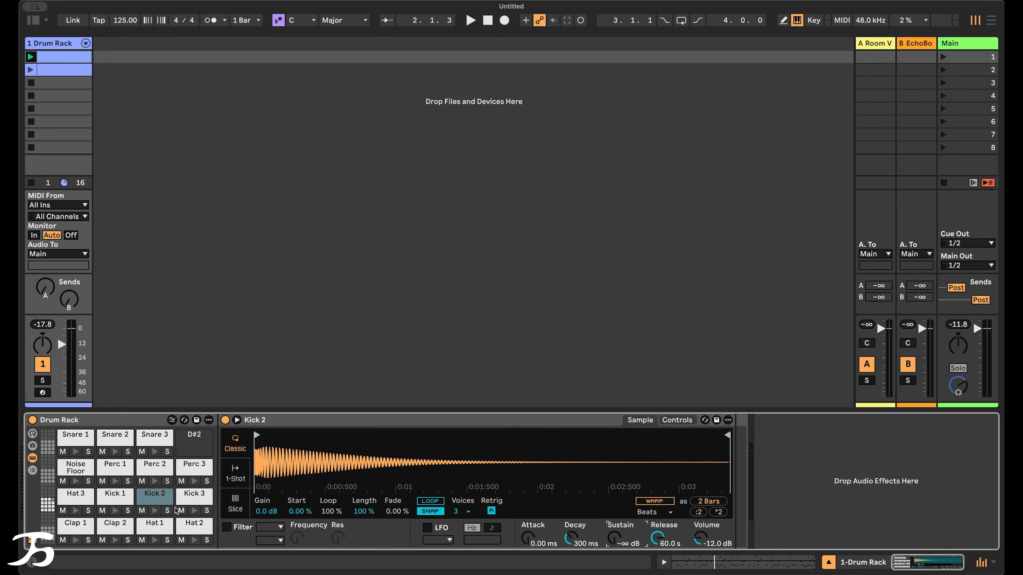
click(158, 495)
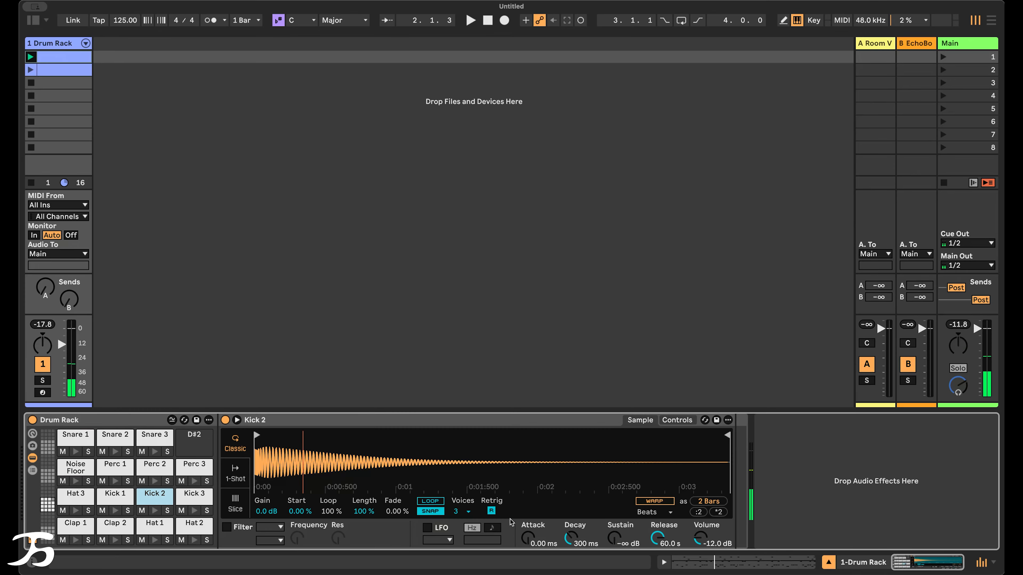
- Trim the beginning of the Kick 2 sample and set its Release to 414 ms, auditioning the changes
drag(657, 537, 658, 564)
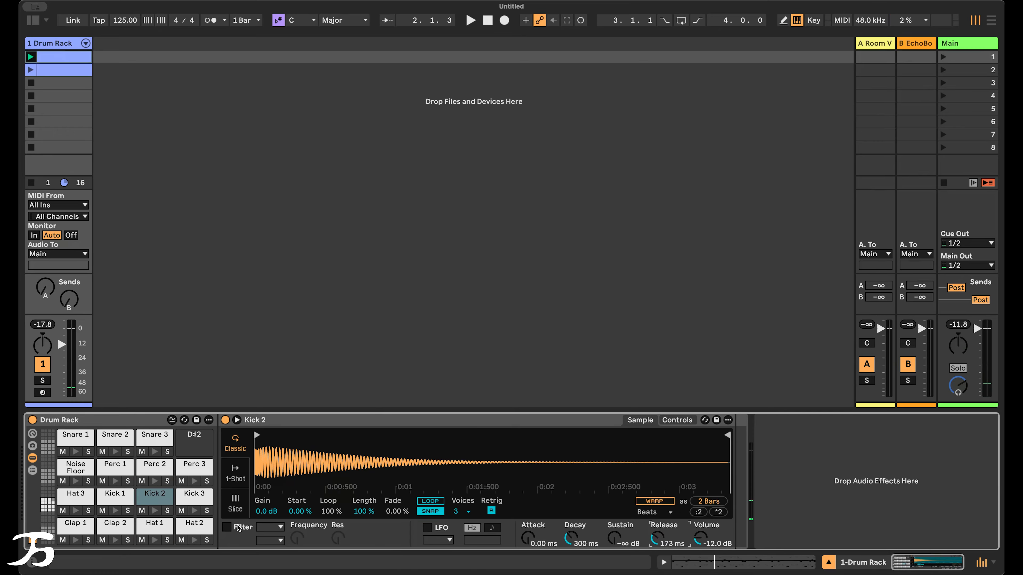
click(155, 497)
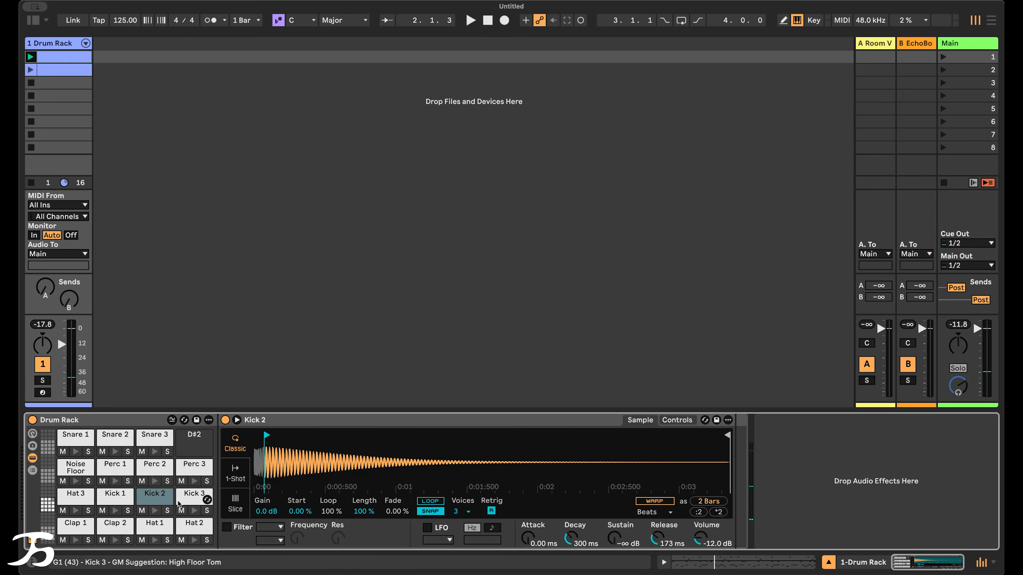
click(156, 513)
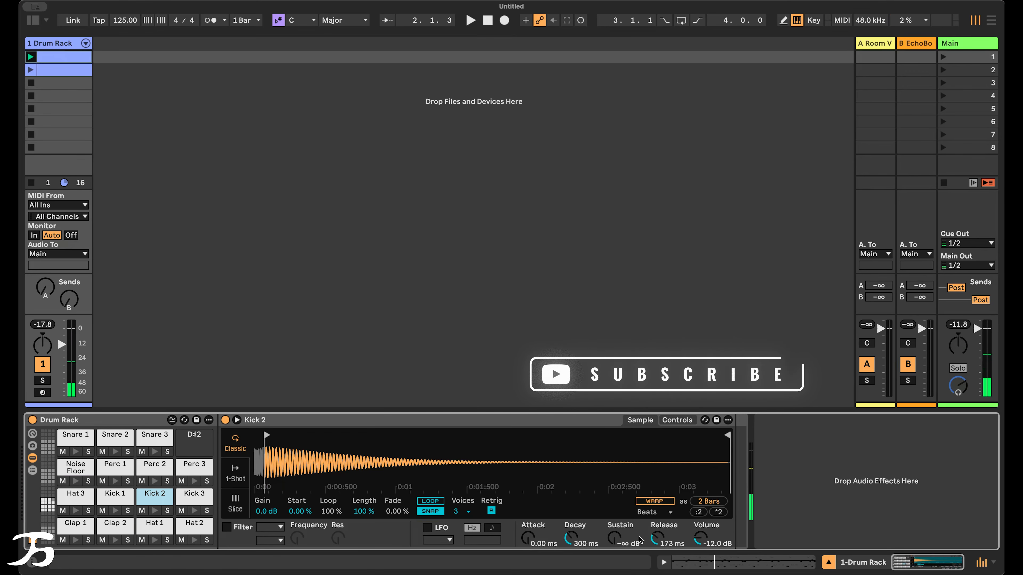
drag(653, 542, 653, 528)
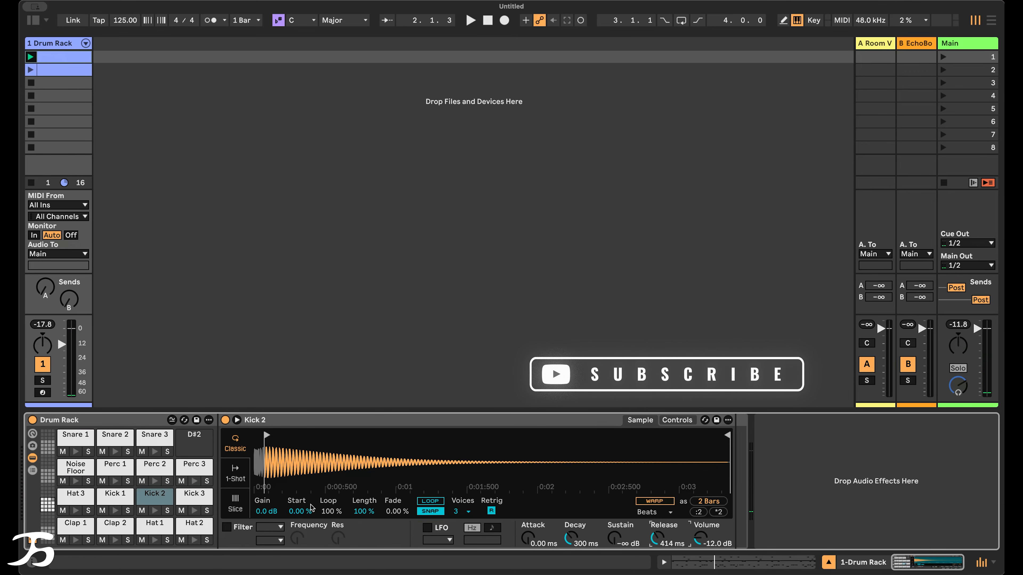
click(154, 510)
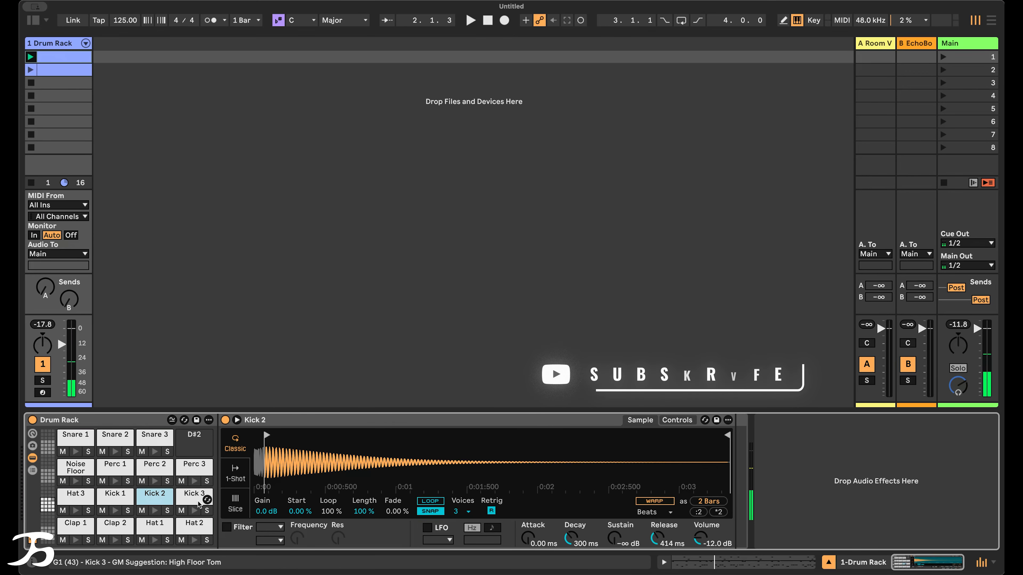
- Set the Kick 2 Attack to 0.51 ms and audition the pad several times
click(535, 533)
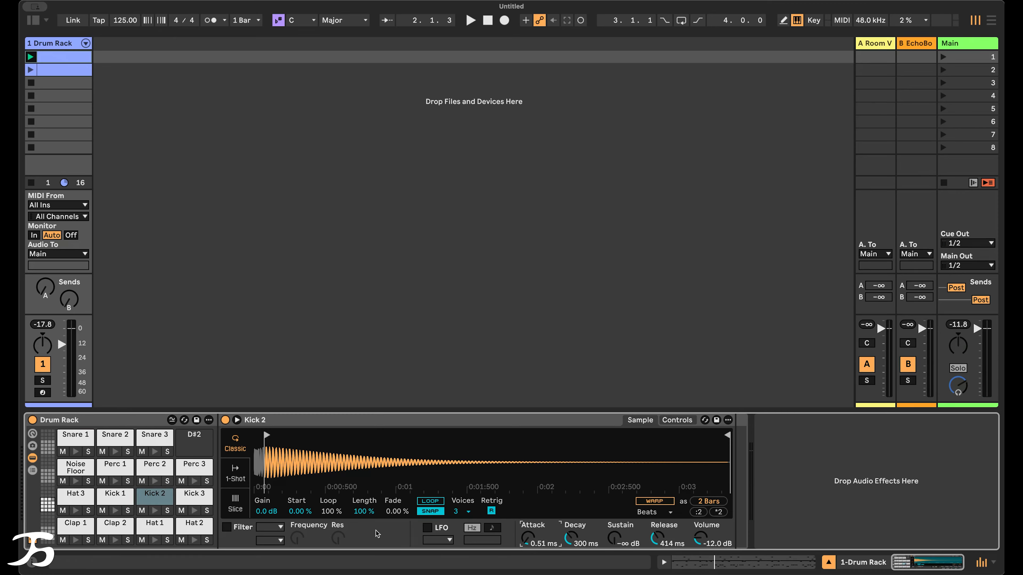
click(155, 510)
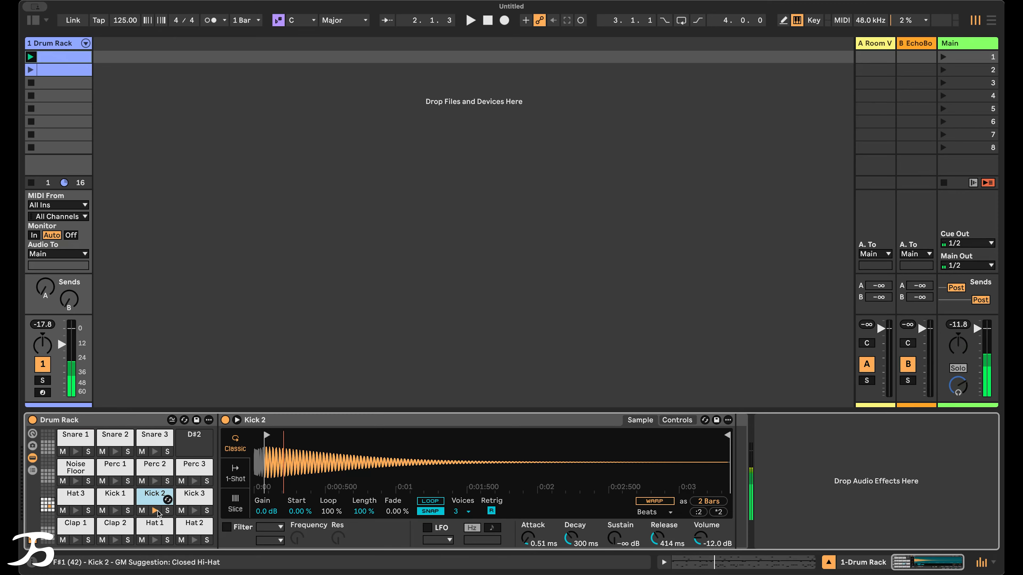
click(156, 511)
click(156, 511)
click(155, 511)
click(156, 511)
click(156, 512)
click(546, 365)
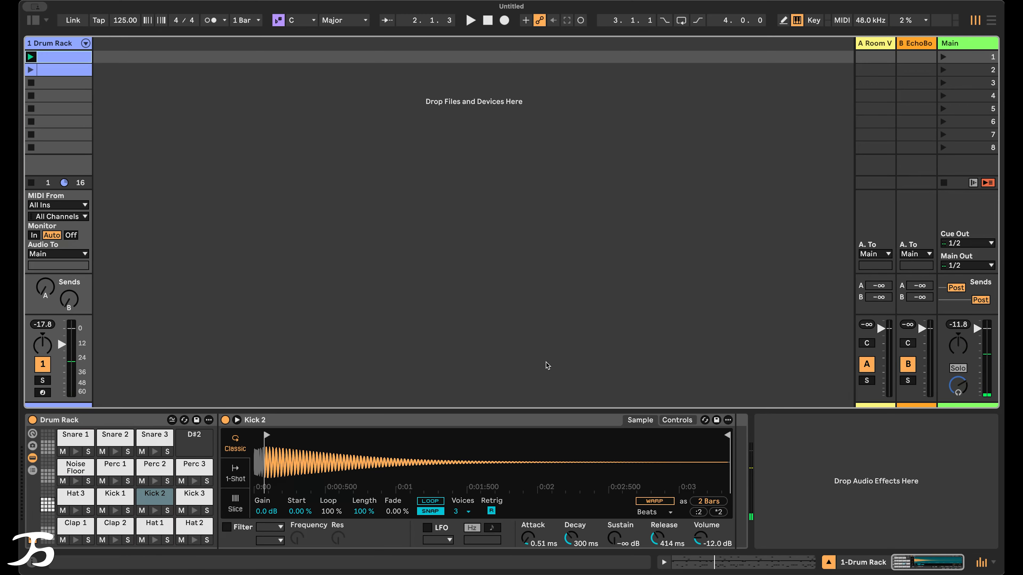
- Draw Kick 2 notes at 1.4.3, 2.4.3, 3.4.3, 4.1.2, 4.3.1 and 4.4.3 in the first clip and listen to the clip
click(759, 562)
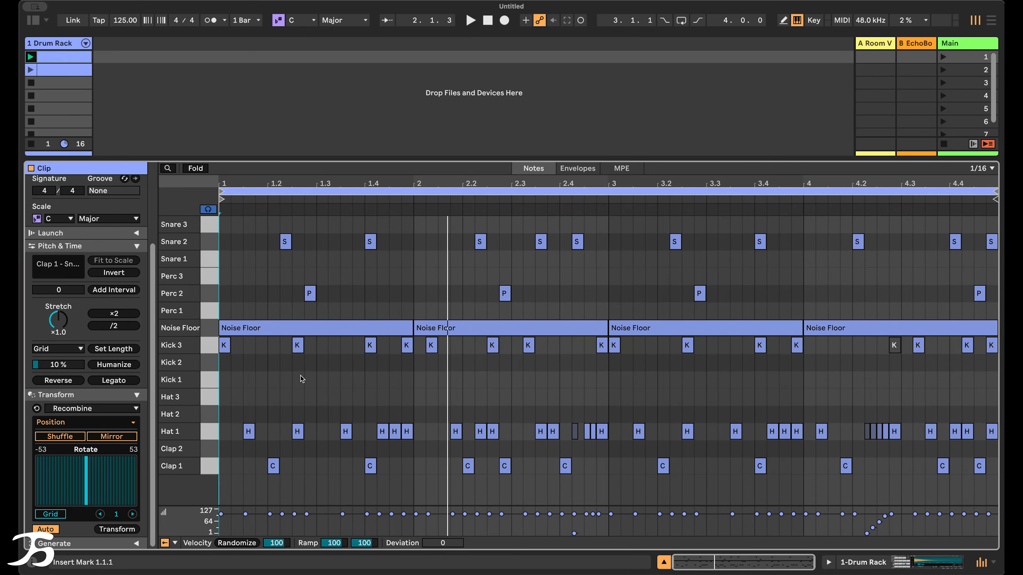
key(b)
click(213, 365)
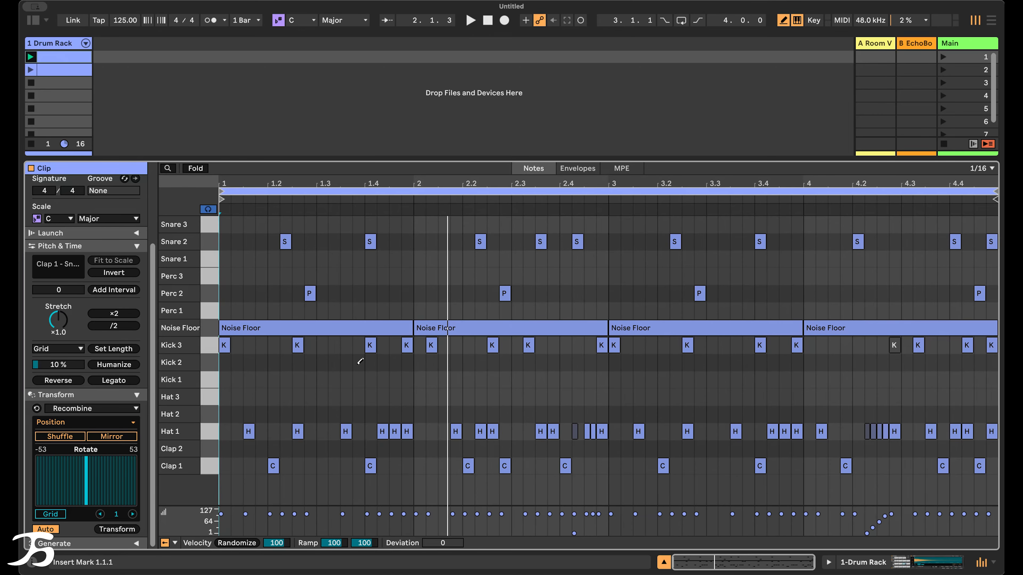
click(398, 362)
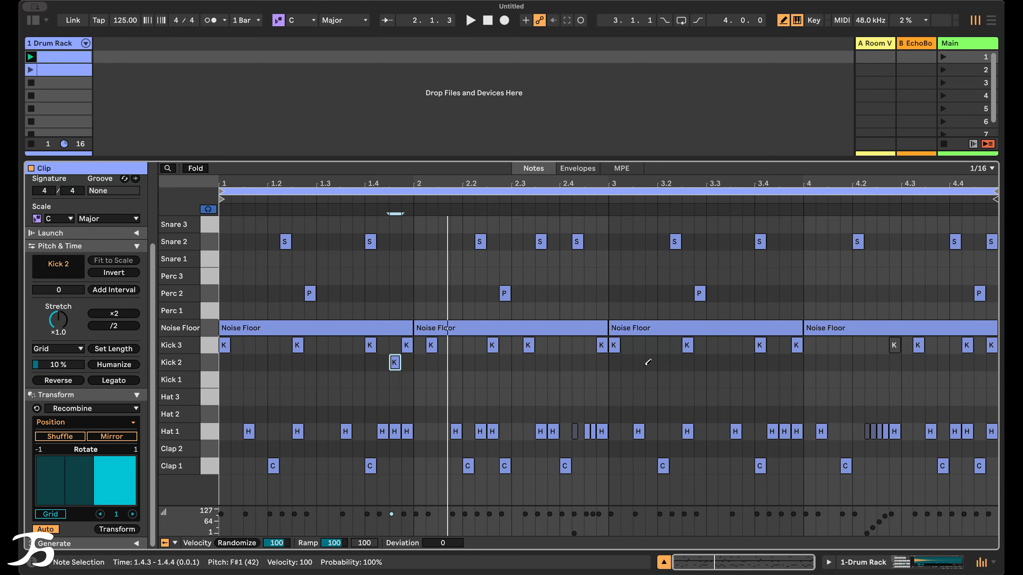
click(648, 362)
click(881, 362)
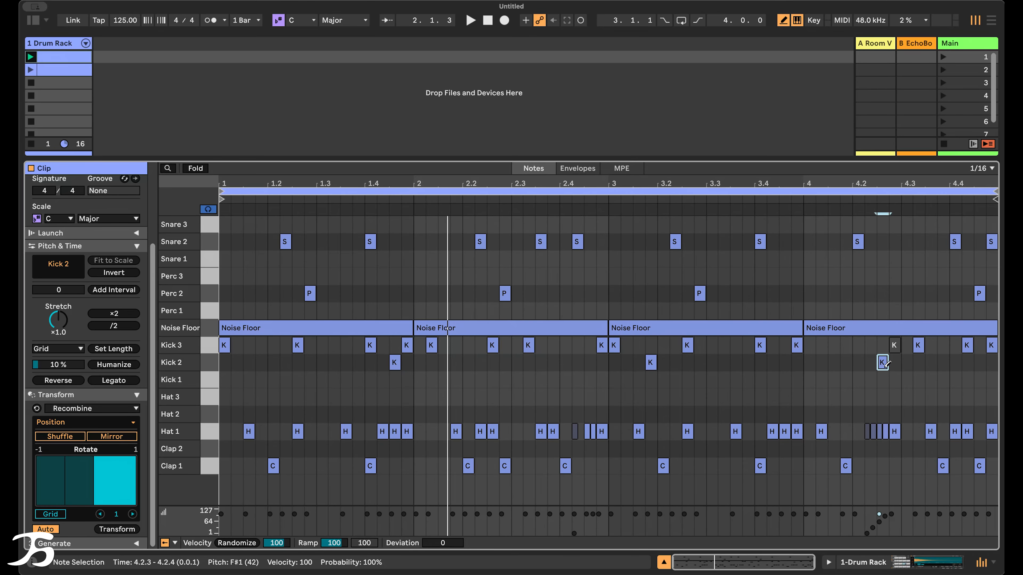
click(942, 362)
key(space)
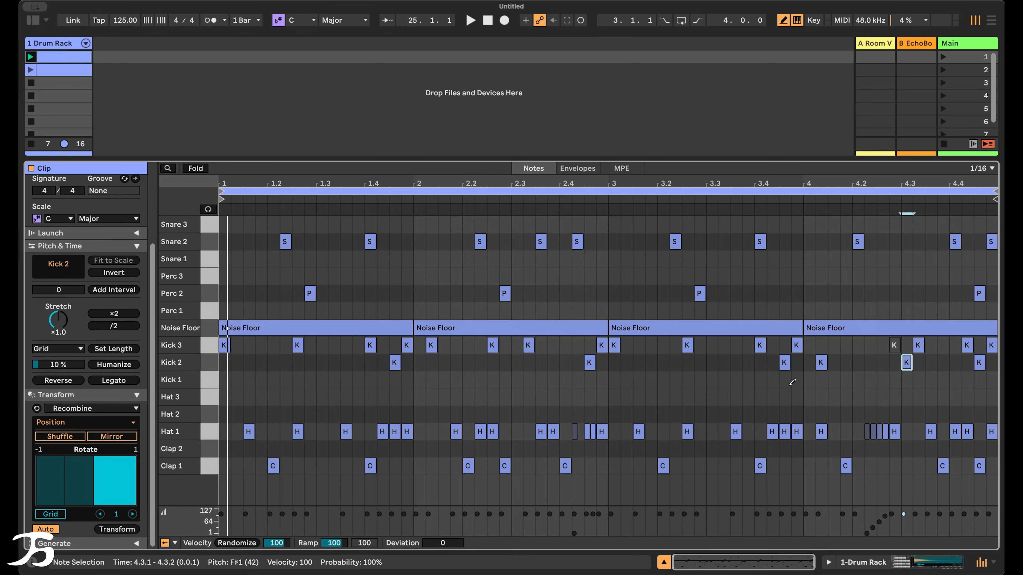
- Select the Clap 1 pad in the Drum Rack and solo it
click(935, 563)
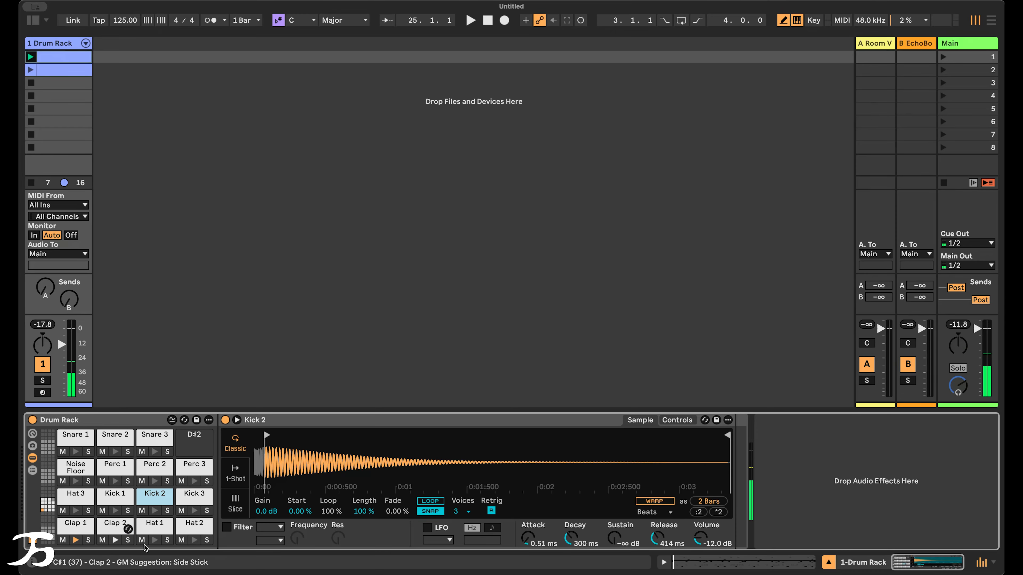
key(shift+Tab)
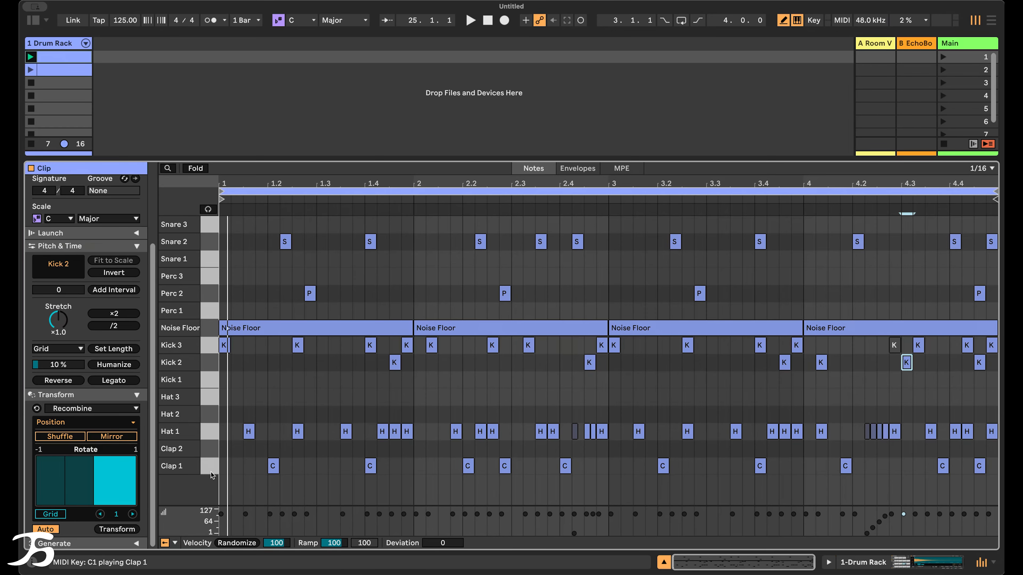
key(shift+Tab)
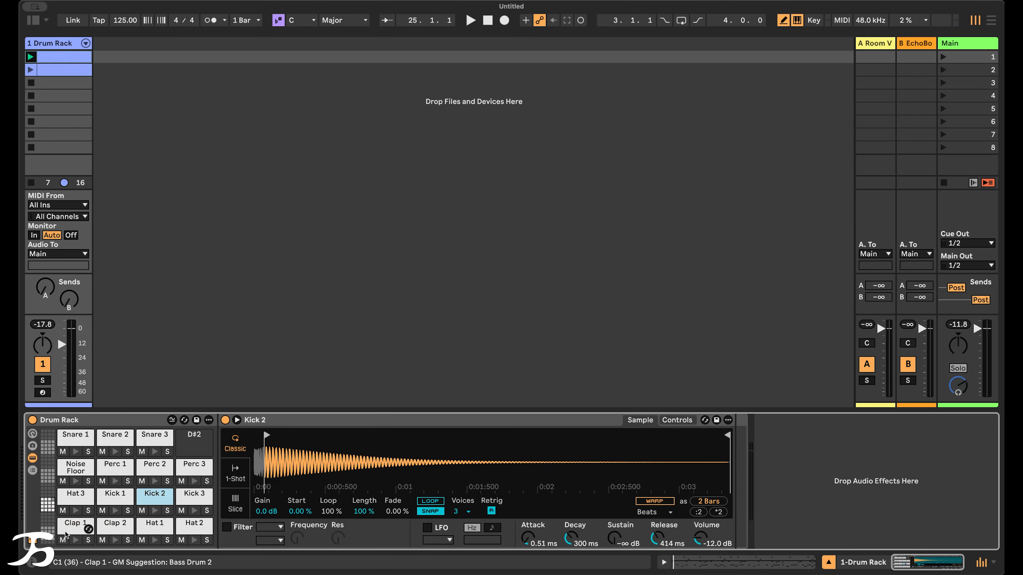
click(76, 523)
click(88, 540)
key(shift+Tab)
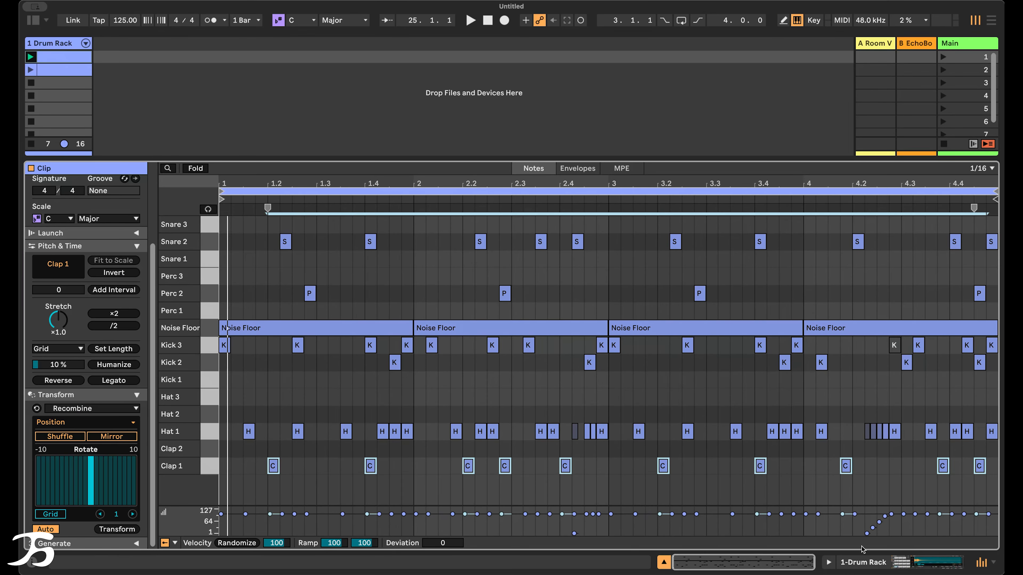
click(894, 561)
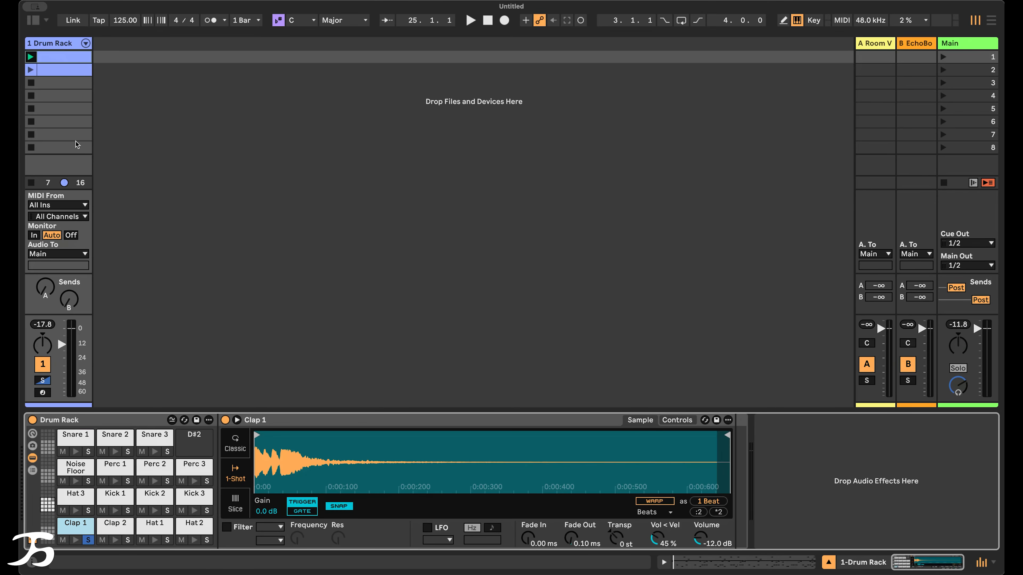
- Add the Chorus-Ensemble audio effect from the browser after the Clap 1 sample and start playback
key(super+alt+b)
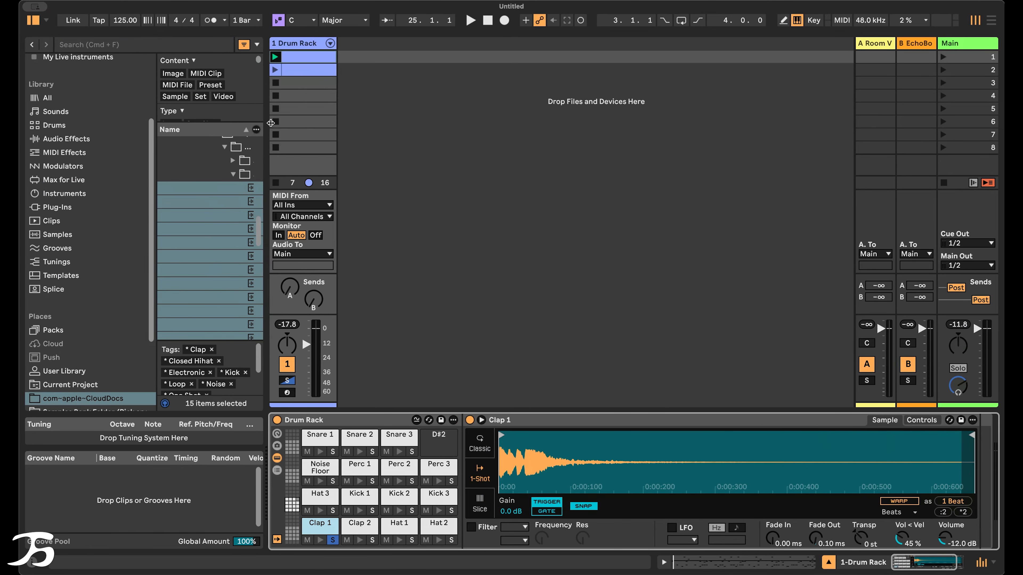
click(67, 139)
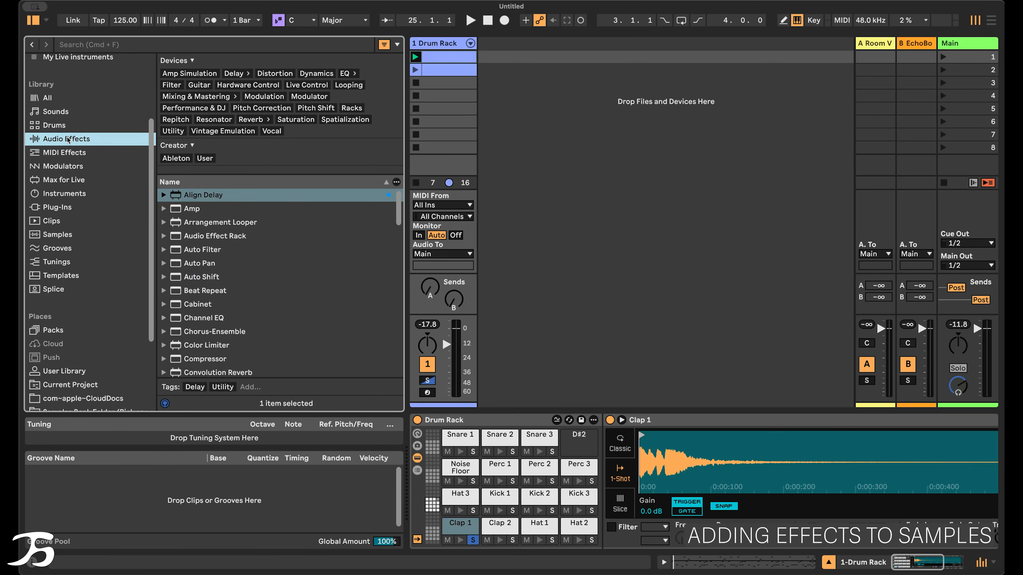
scroll(218, 278, down, 5)
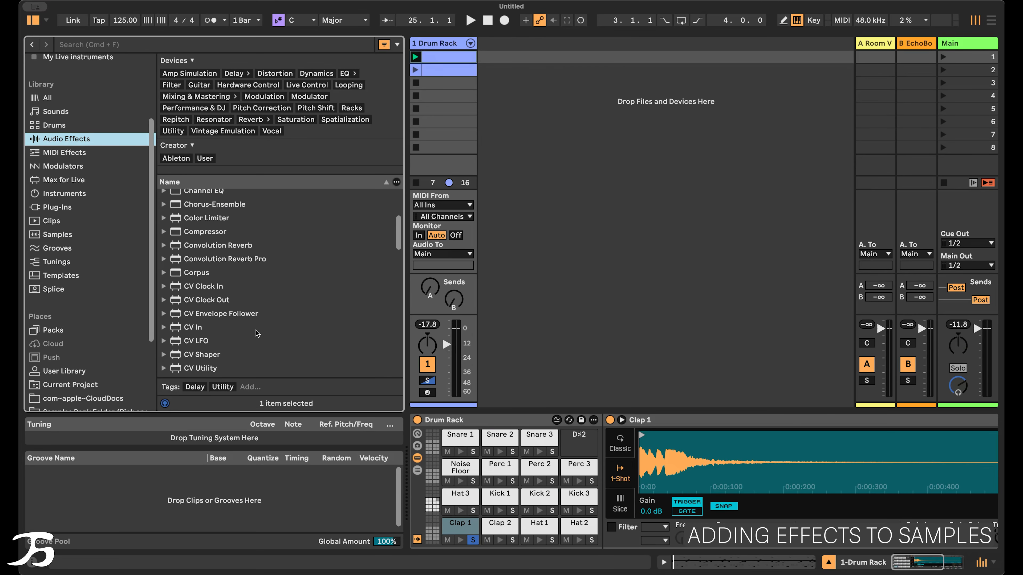
scroll(262, 329, up, 3)
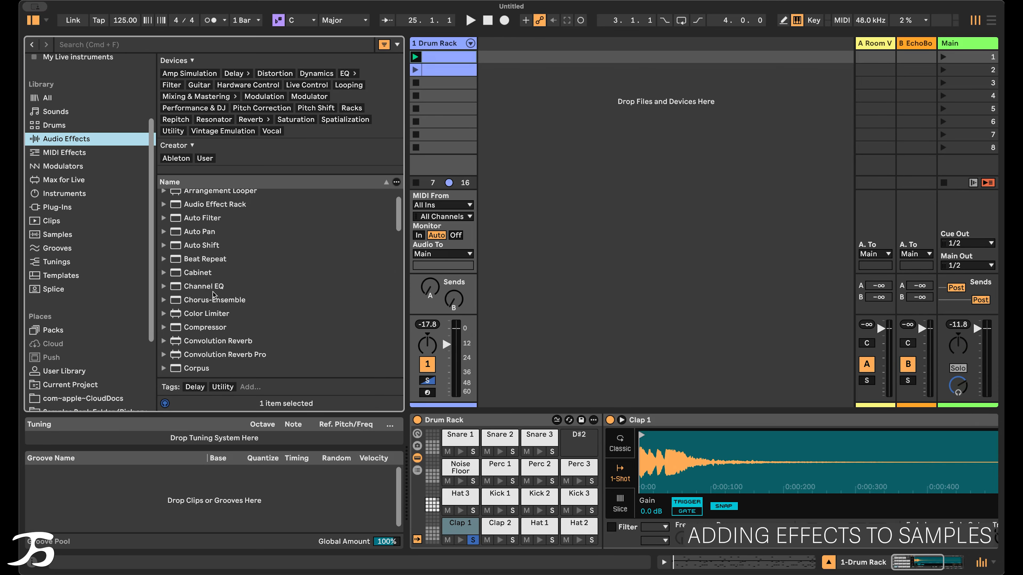
click(246, 302)
drag(393, 361, 954, 463)
key(space)
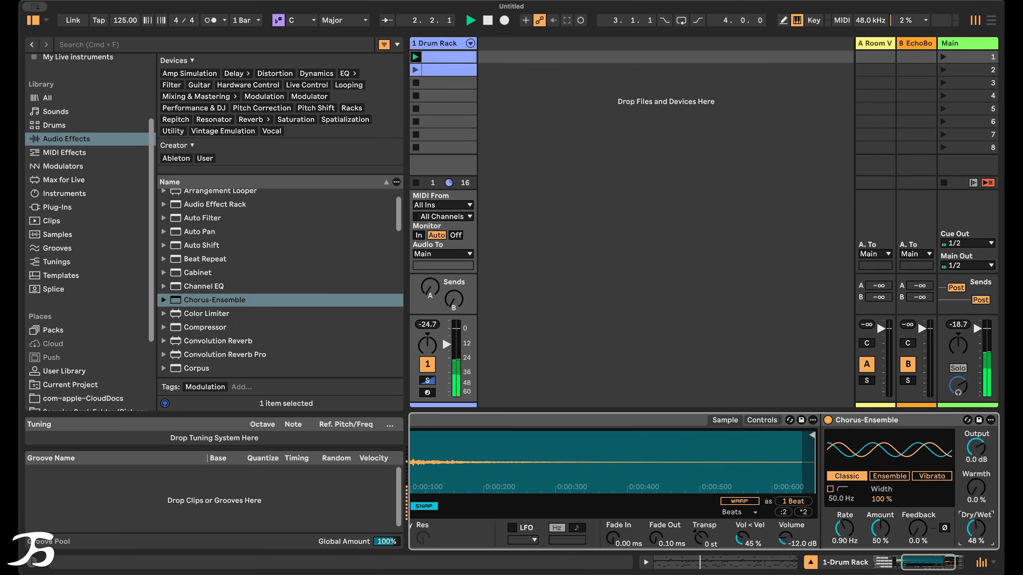
- Set the Chorus-Ensemble Amount to 64 %, Width to 175 % and Dry/Wet to 35 %, comparing the clap with the effect bypassed
drag(976, 529, 975, 542)
drag(880, 529, 867, 476)
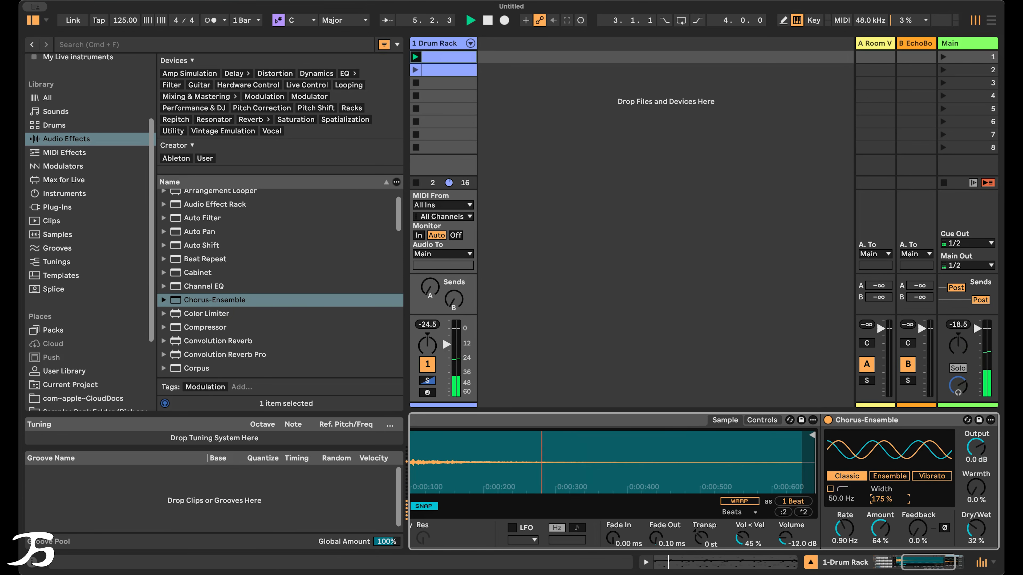
click(828, 421)
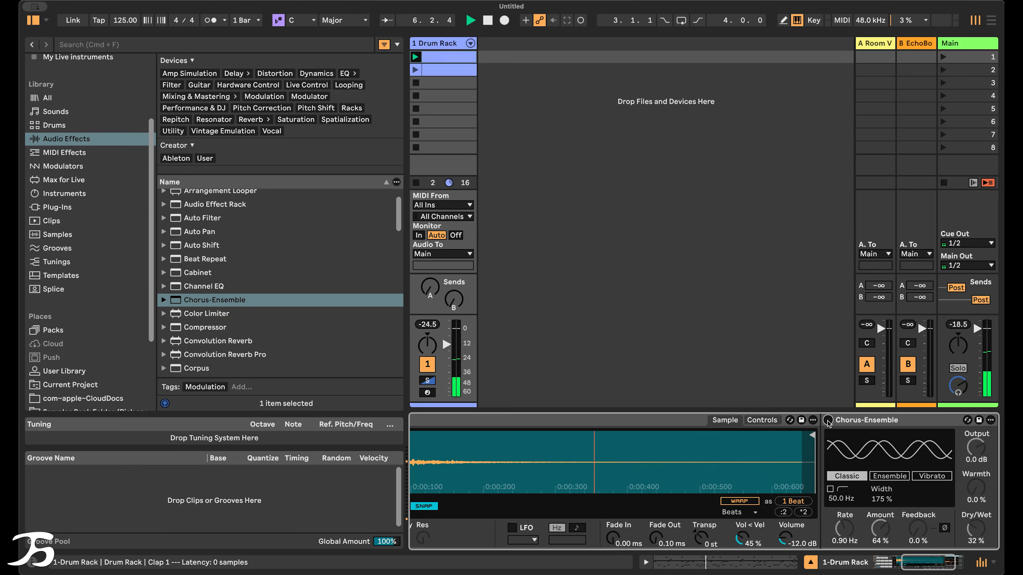
click(828, 421)
drag(977, 528, 977, 527)
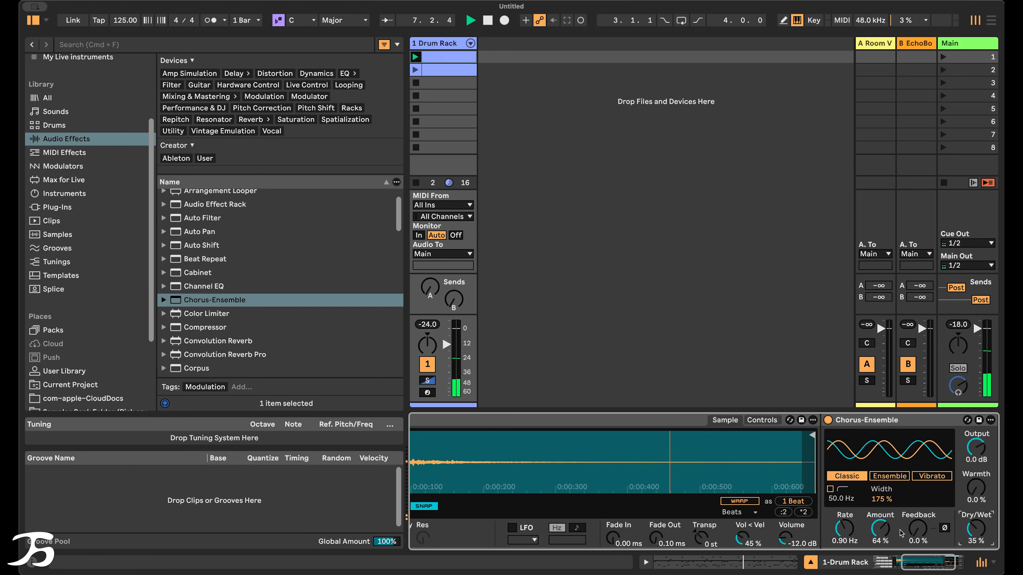
- Switch the Clap 1 sample to Classic playback mode, set its Release to 379 ms, and restart playback
drag(925, 565, 915, 566)
key(space)
click(429, 444)
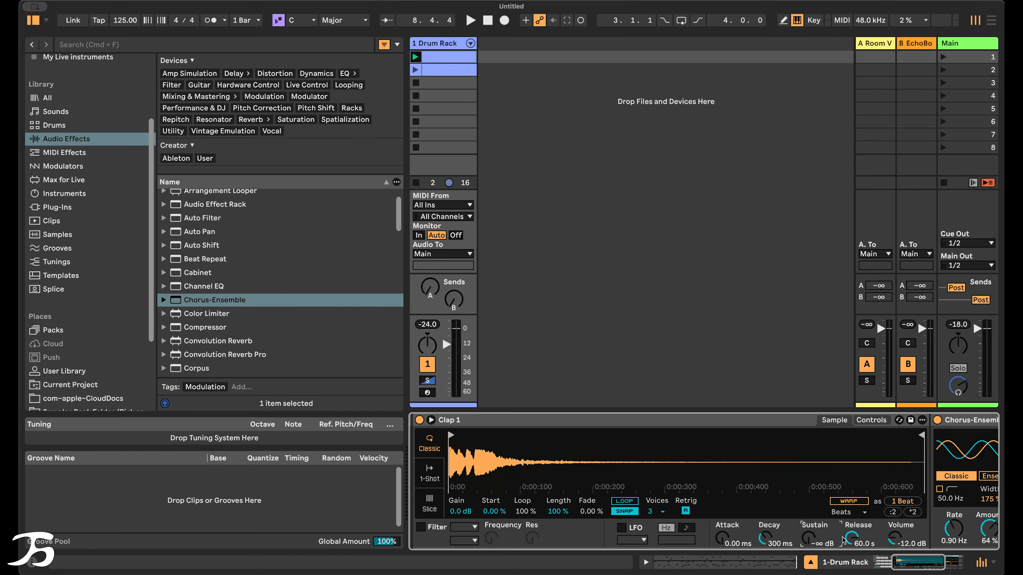
key(space)
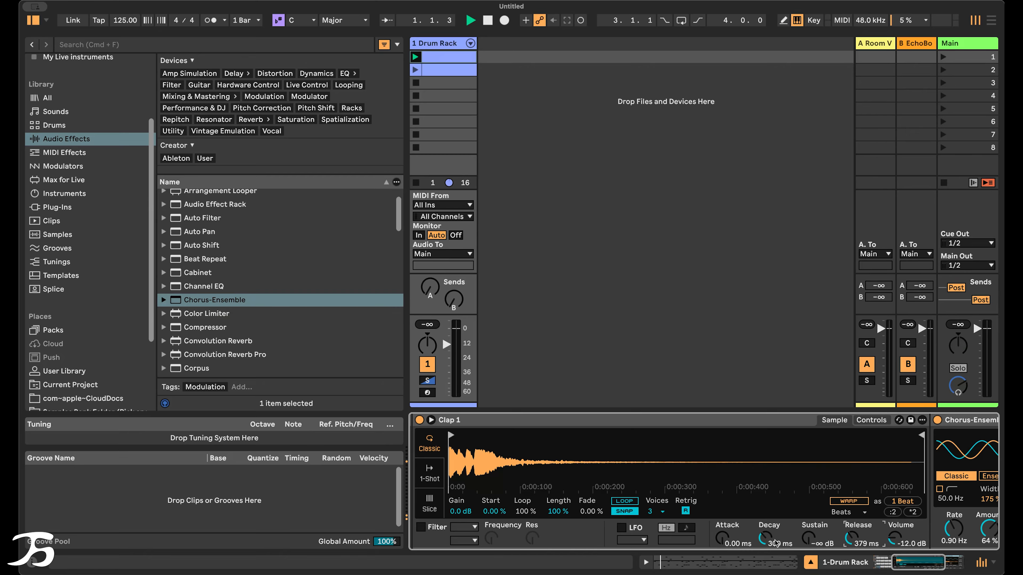
- Unsolo the Clap 1 pad and set its amplitude envelope Decay to 1.25 s and Release to 1.15 s while the clip plays
drag(852, 538, 852, 532)
key(space)
drag(893, 561, 917, 567)
click(471, 540)
key(space)
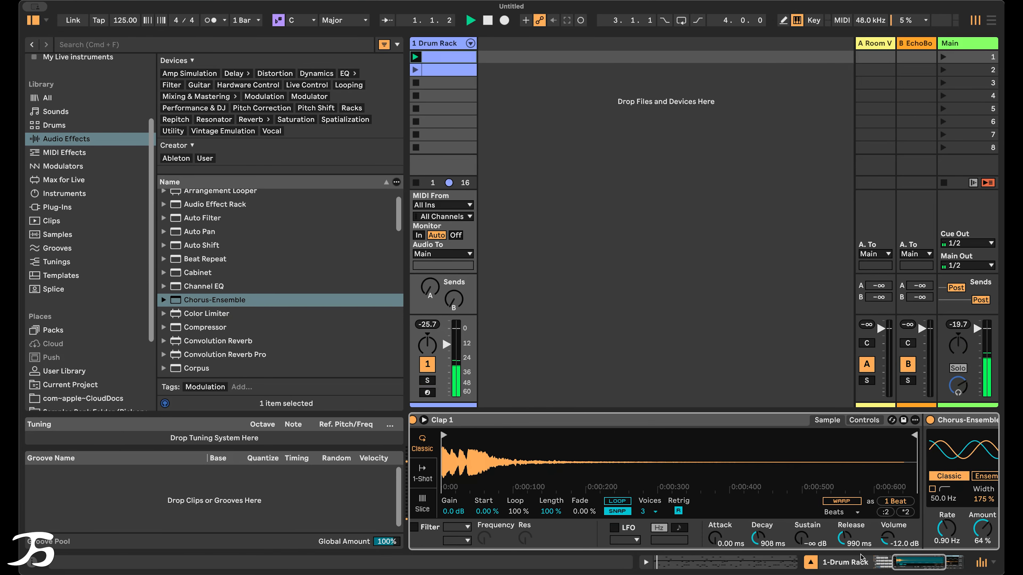
drag(777, 541, 833, 537)
drag(756, 541, 756, 540)
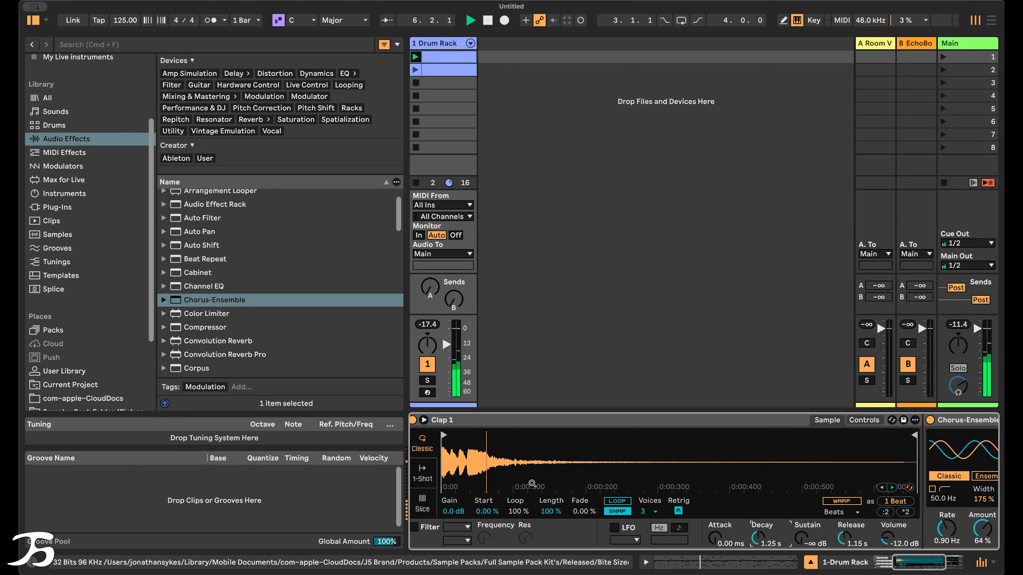
mouse_move(443, 436)
mouse_down()
mouse_move(467, 436)
mouse_move(440, 436)
mouse_up()
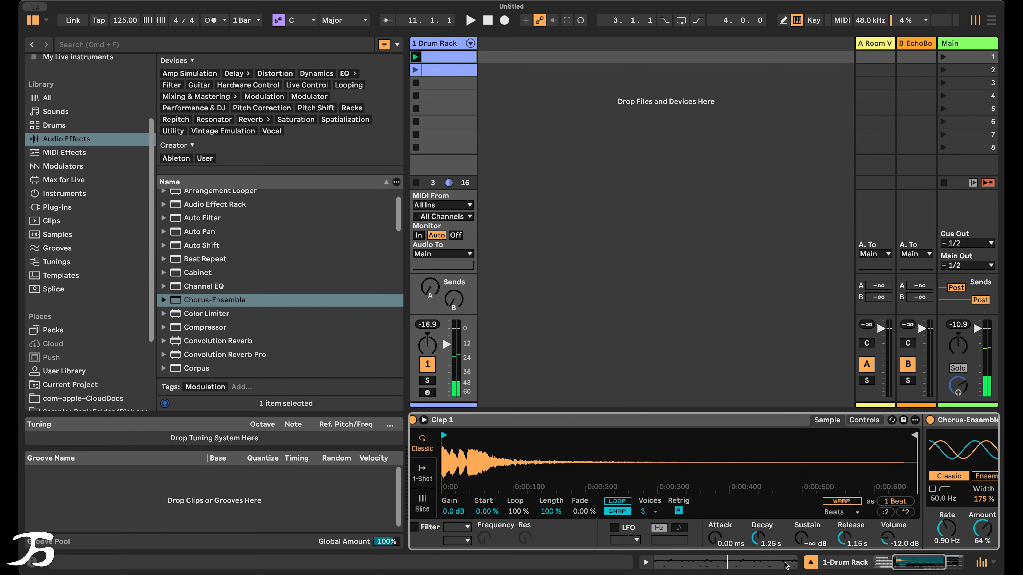
- Check the Clap 1 notes in the clip, return to the Drum Rack pads and play the full beat
scroll(727, 529, left, 5)
drag(915, 566, 893, 570)
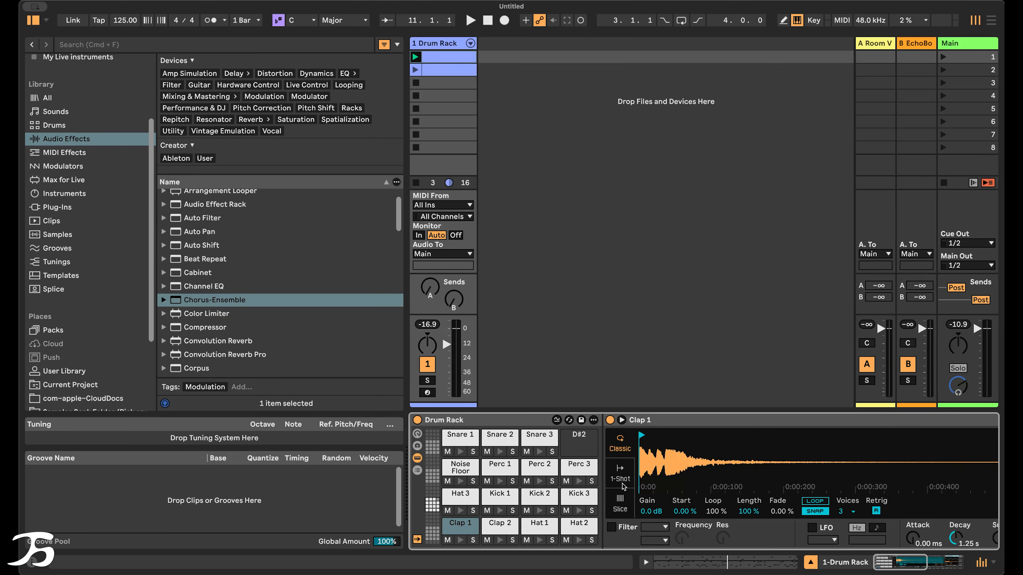
click(915, 564)
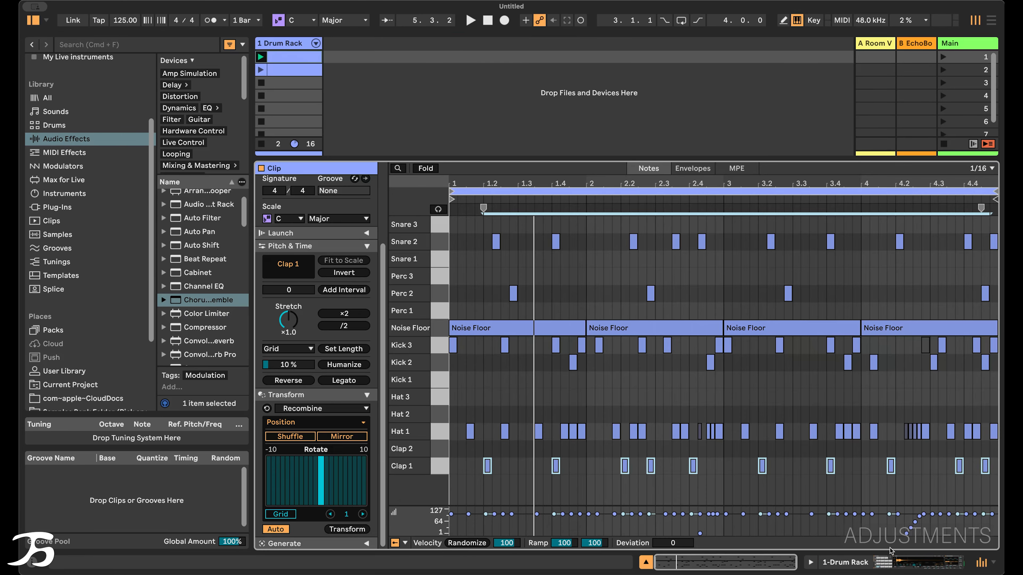
click(915, 565)
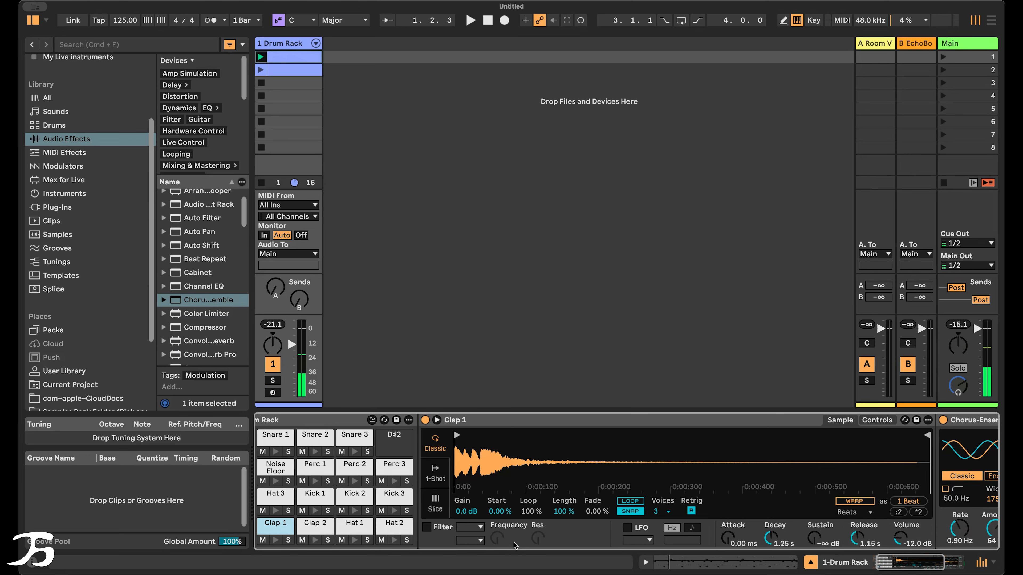
drag(897, 562, 876, 569)
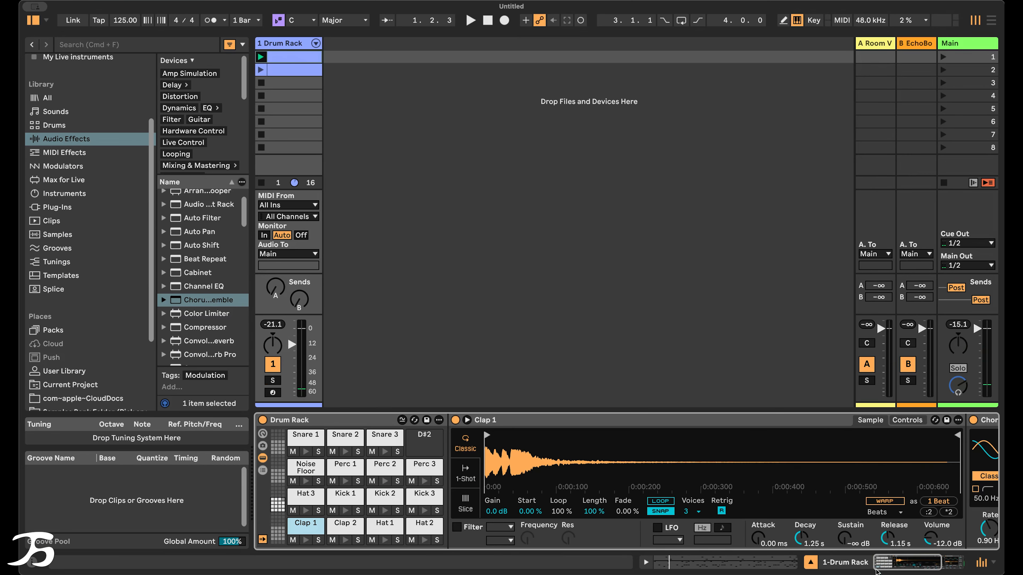
key(space)
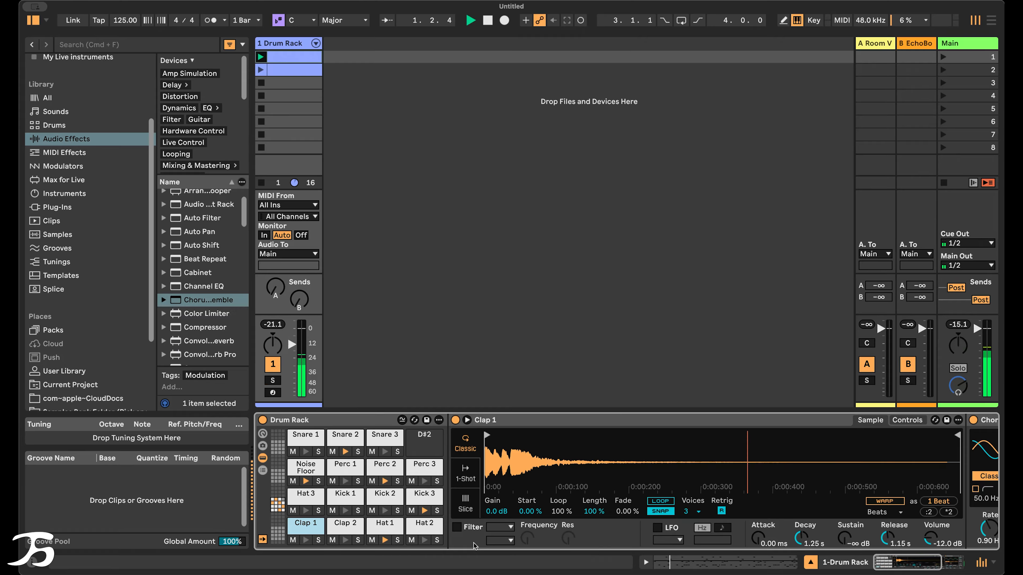
- Set the random pan amount to 33 % for the Hat 1 sample and 22 % for the Perc 2 sample
click(385, 540)
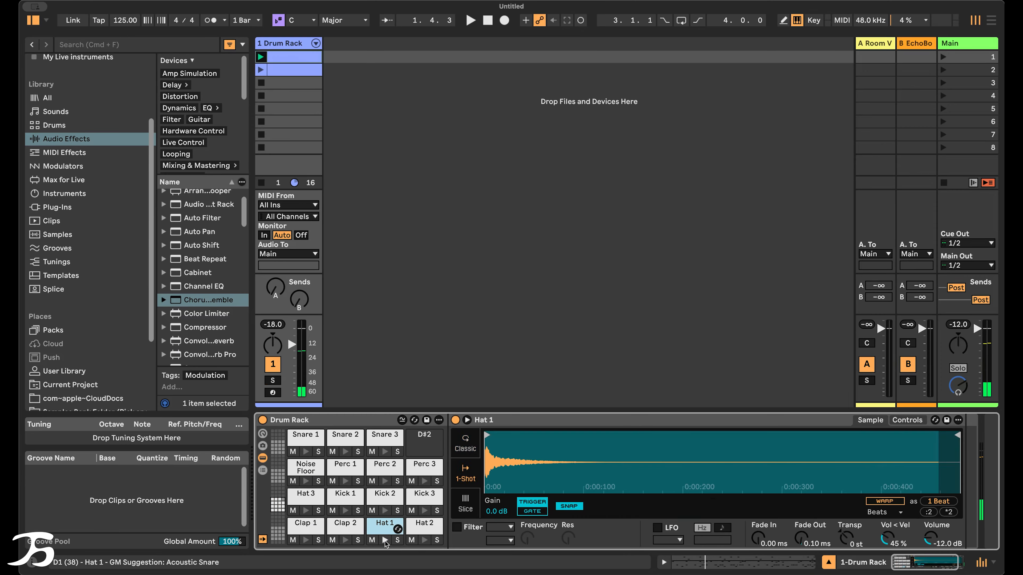
click(910, 422)
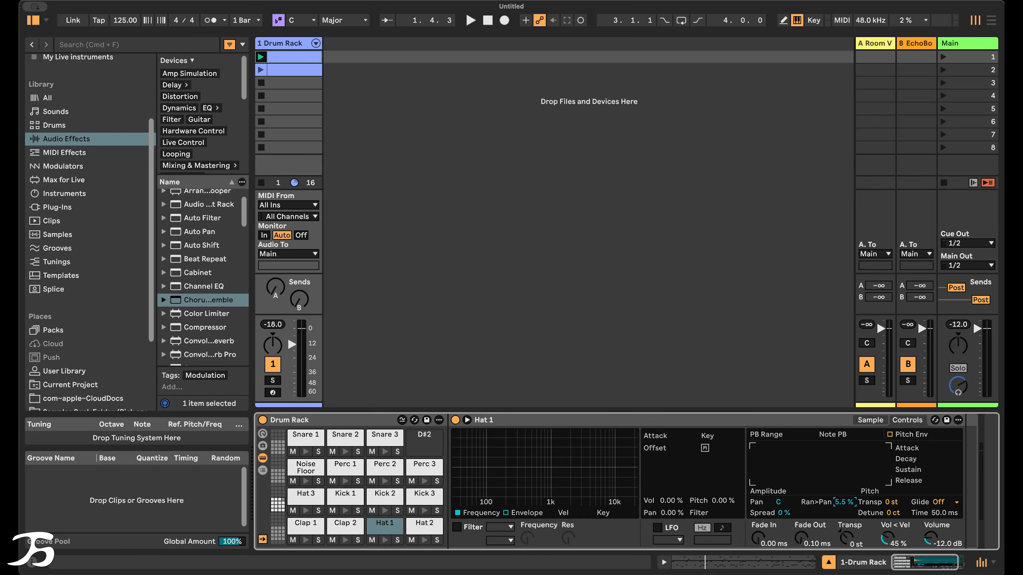
drag(844, 502, 848, 503)
key(space)
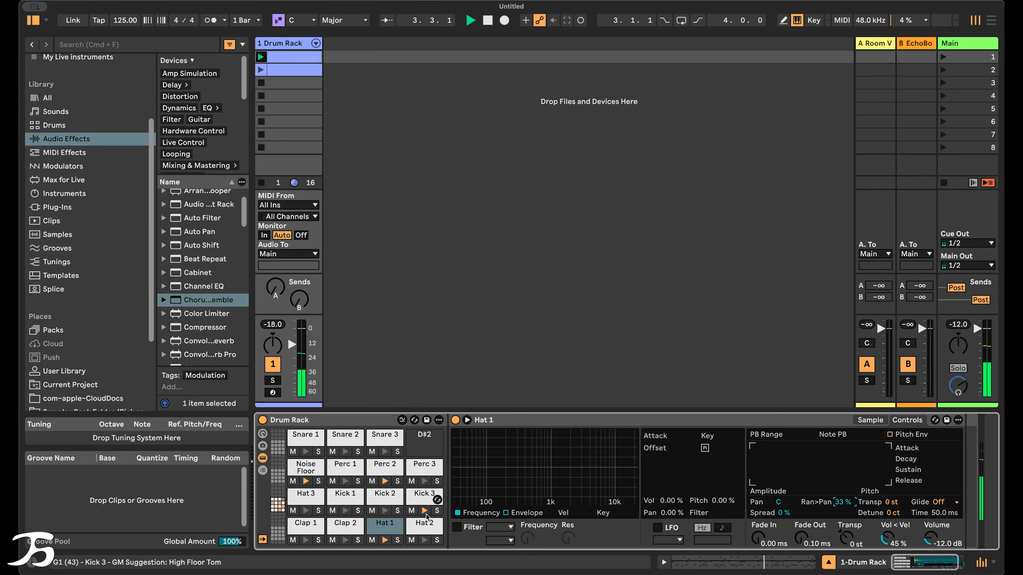
click(385, 469)
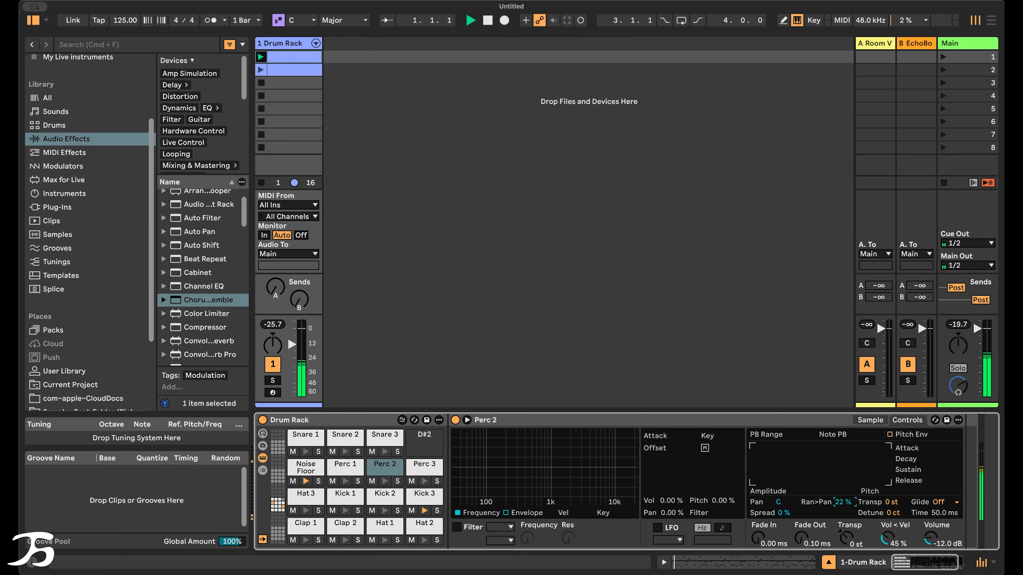
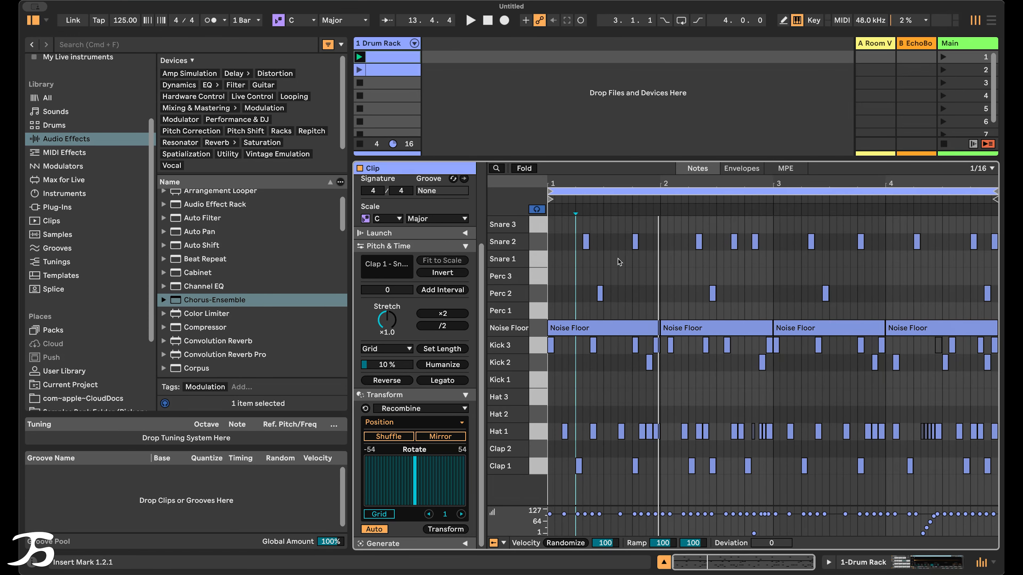
- Add Snare 1 notes at 2.4.4, 4.3.2 and 4.4.2, and move the clip's last Snare 2 note down to Snare 1
double_click(770, 258)
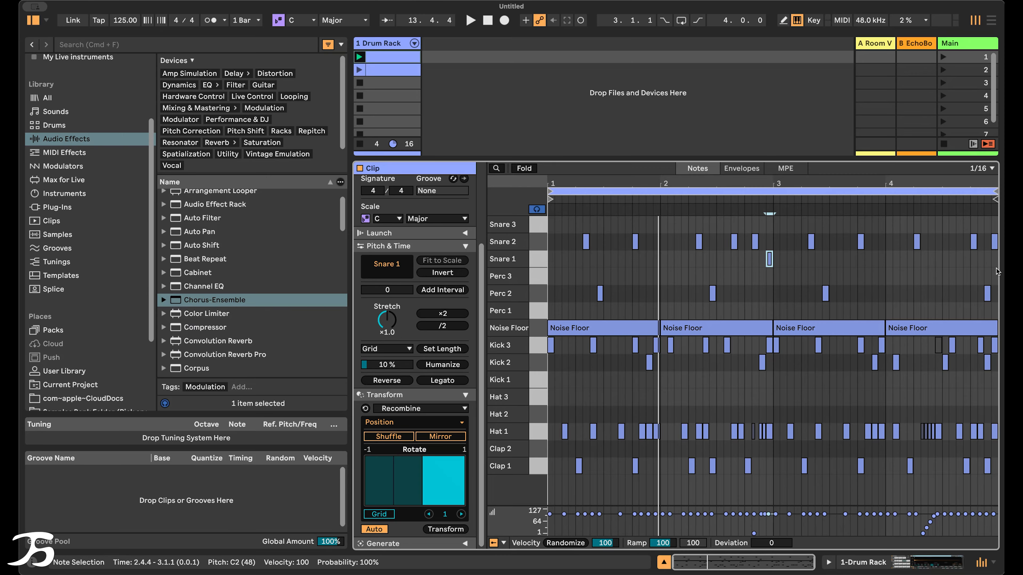
drag(994, 247, 993, 258)
double_click(955, 260)
double_click(981, 260)
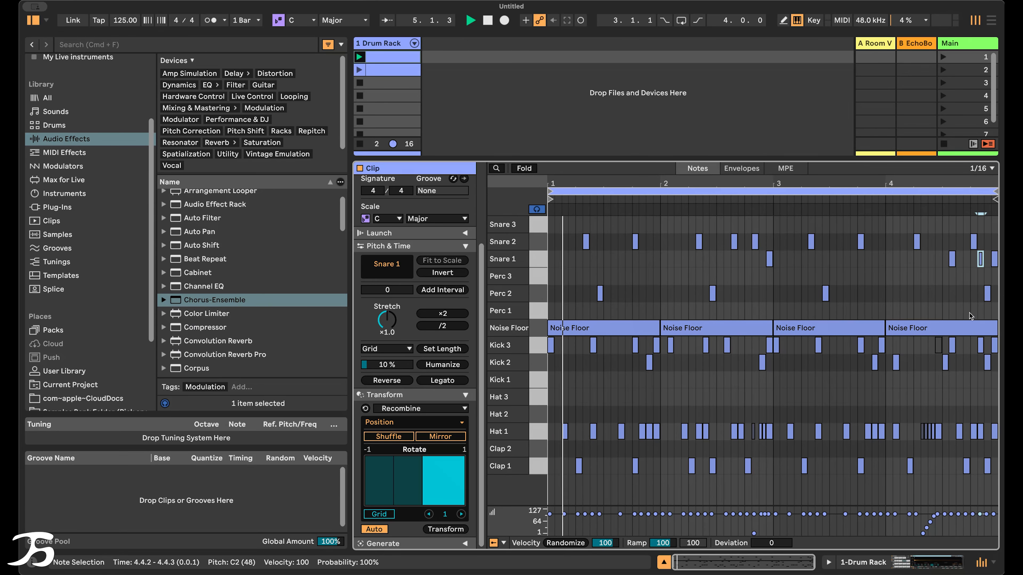
key(space)
- Audition the Snare 1 pad, select it and convert its Simpler to a Drum Sampler
click(908, 556)
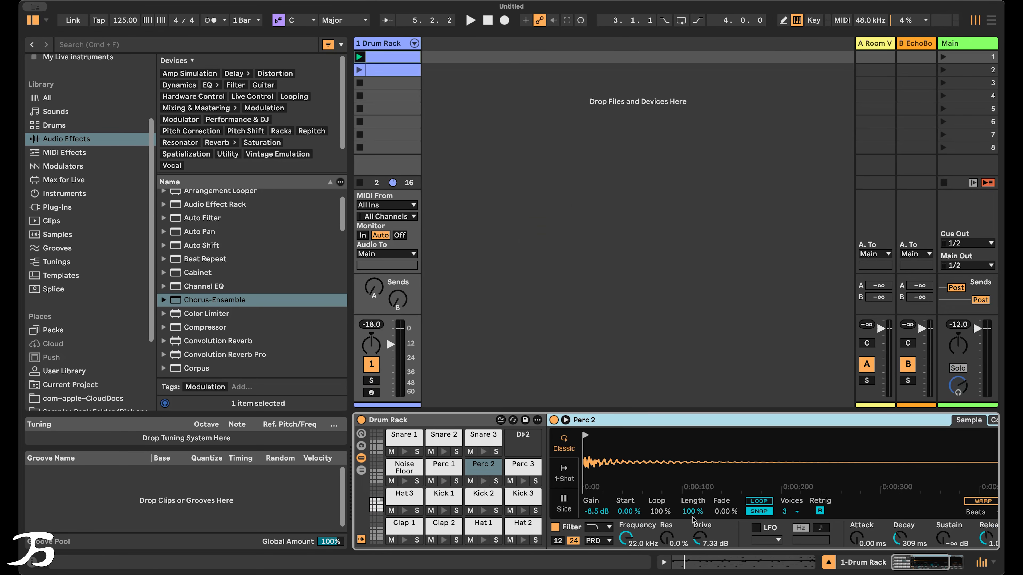
click(483, 451)
click(403, 451)
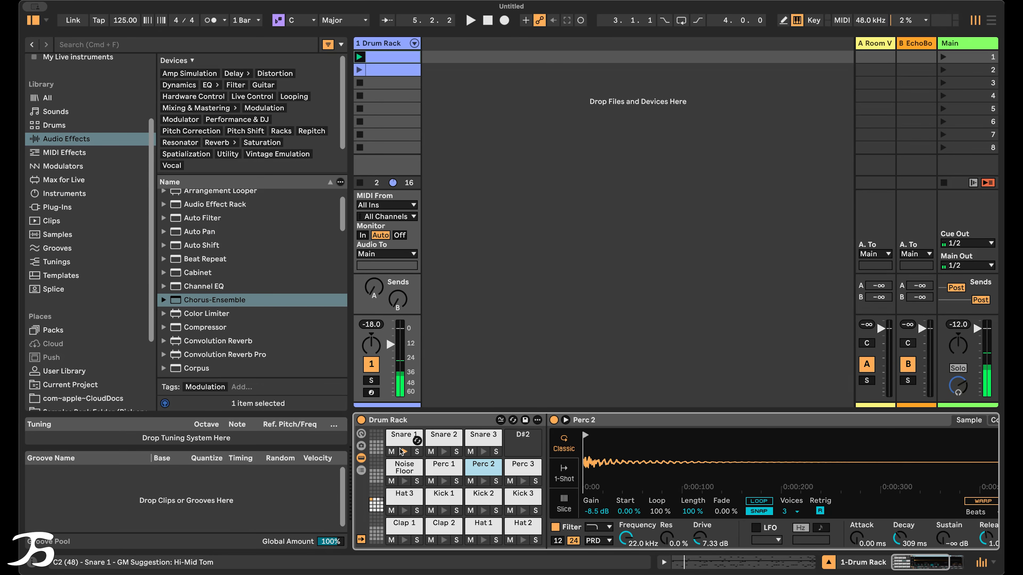
key(shift+Tab)
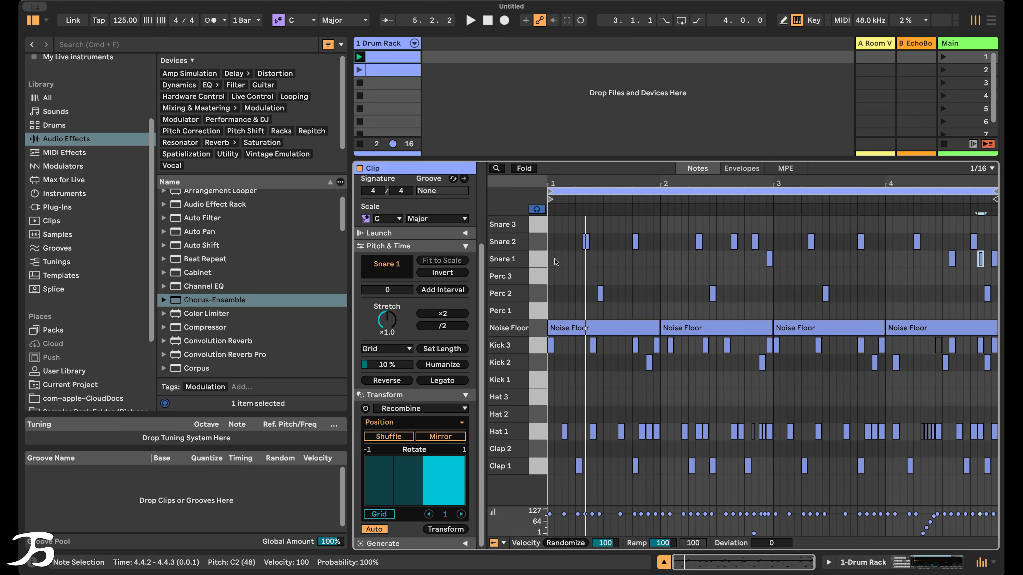
key(shift+Tab)
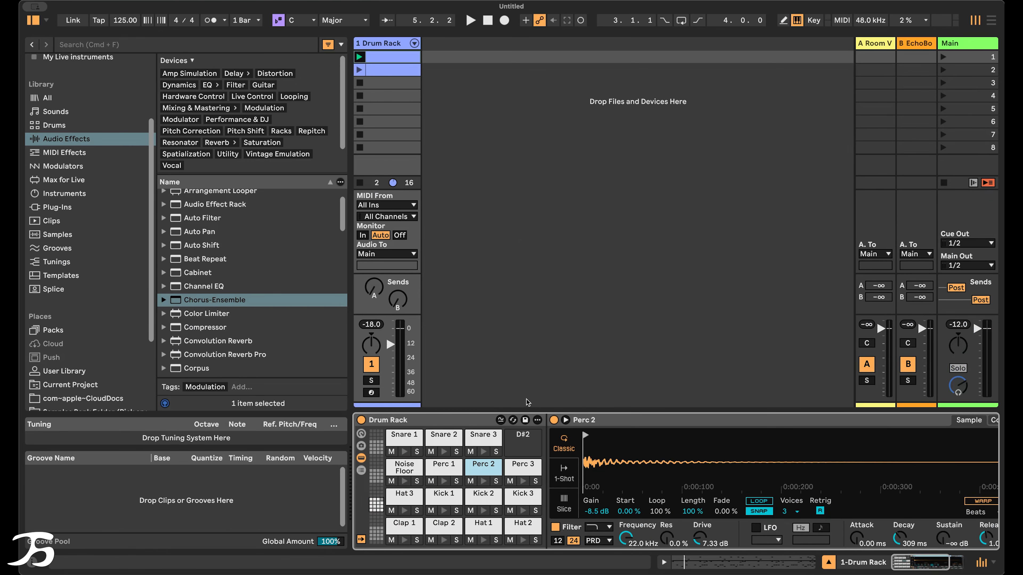
click(401, 444)
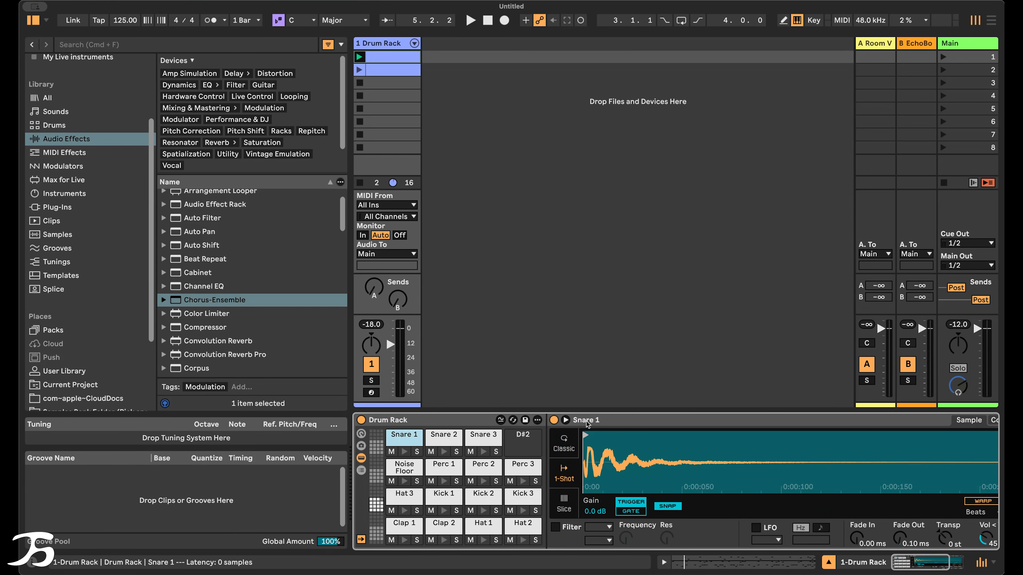
right_click(586, 421)
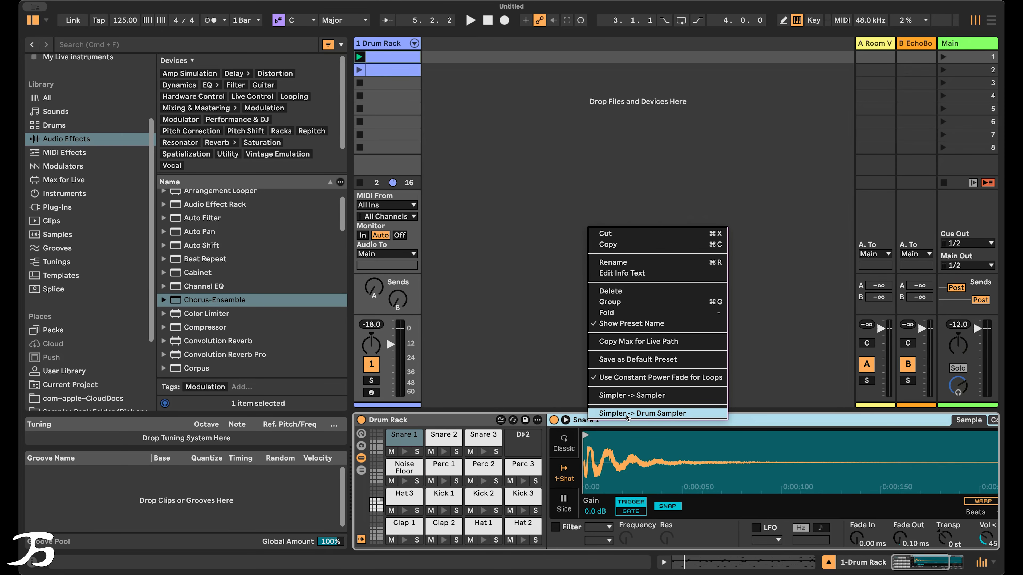
click(681, 414)
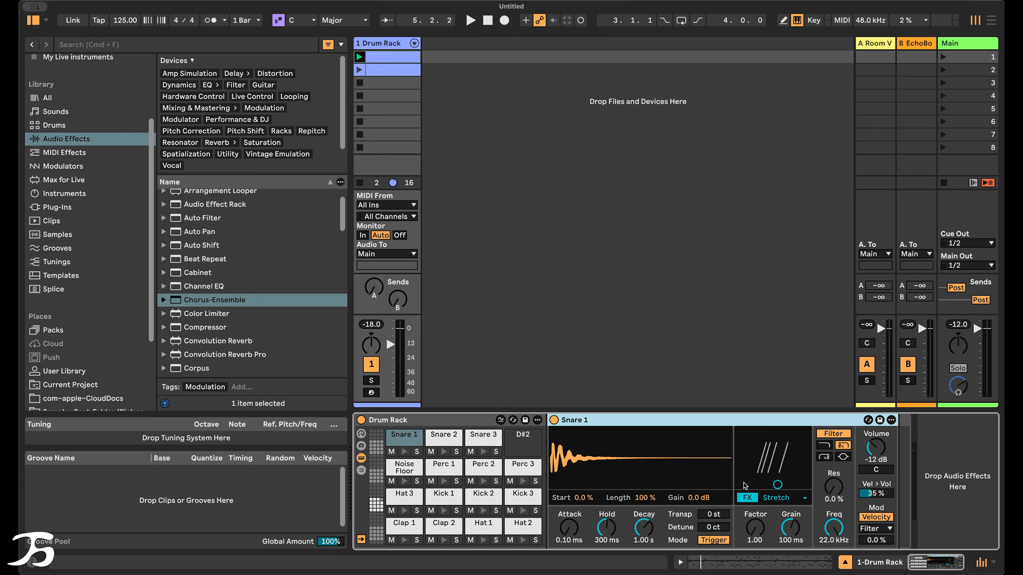
- Solo Snare 1 and set its Stretch effect to Factor 6.68 and Grain 93.4 ms, auditioning the pad between changes
click(789, 499)
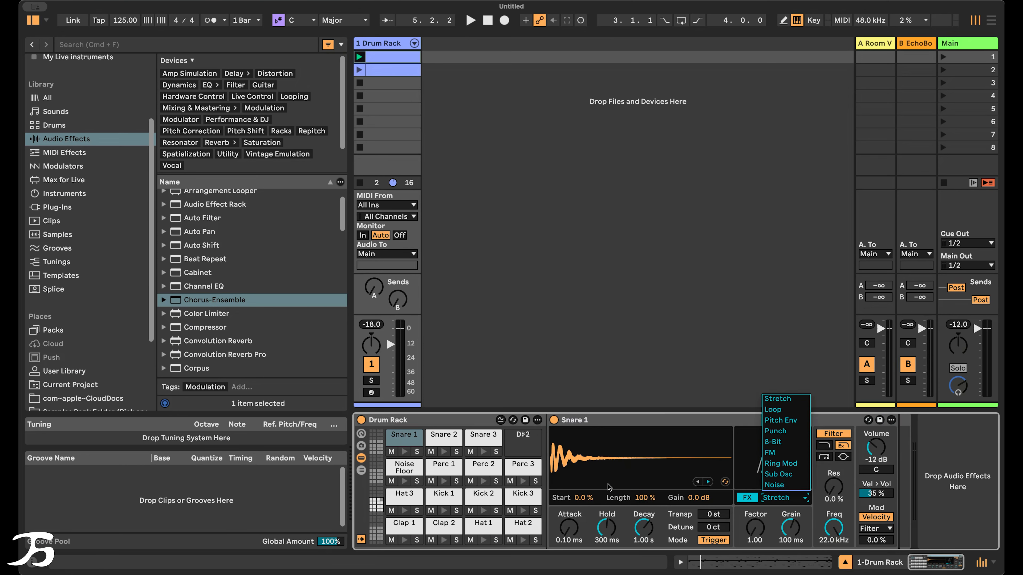
click(603, 511)
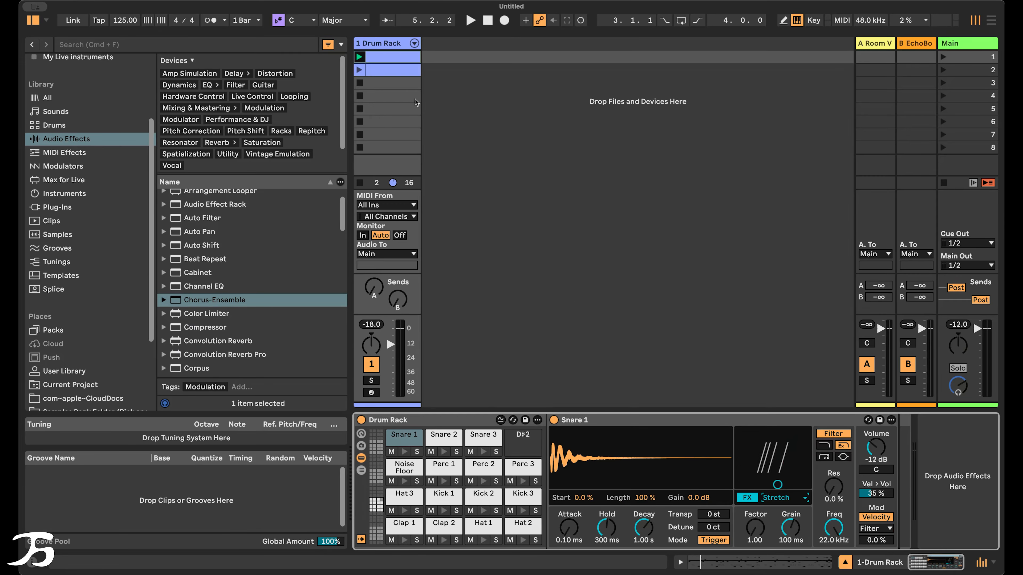
click(417, 451)
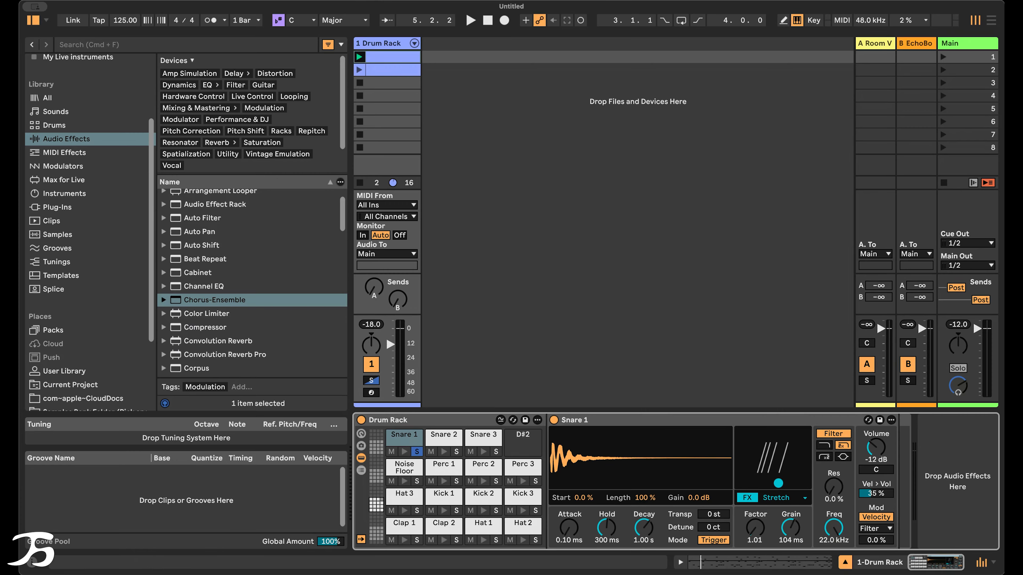
drag(778, 483, 773, 461)
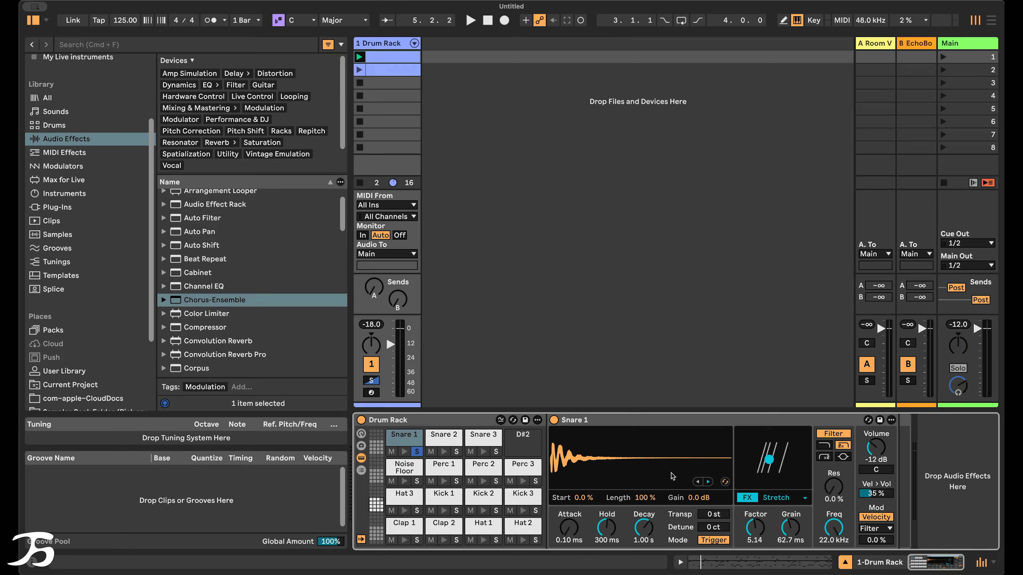
click(405, 452)
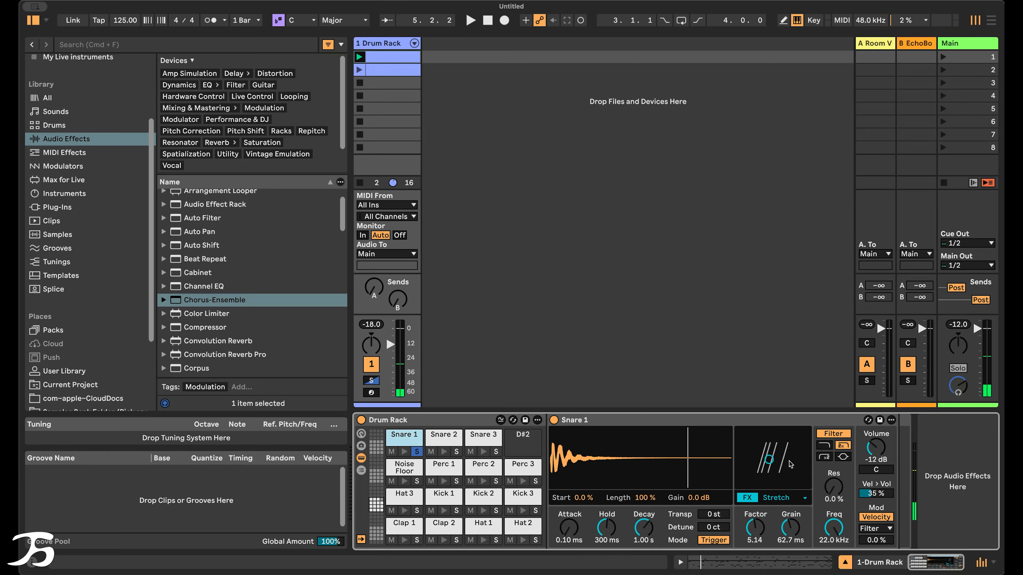
drag(768, 459, 776, 455)
key(space)
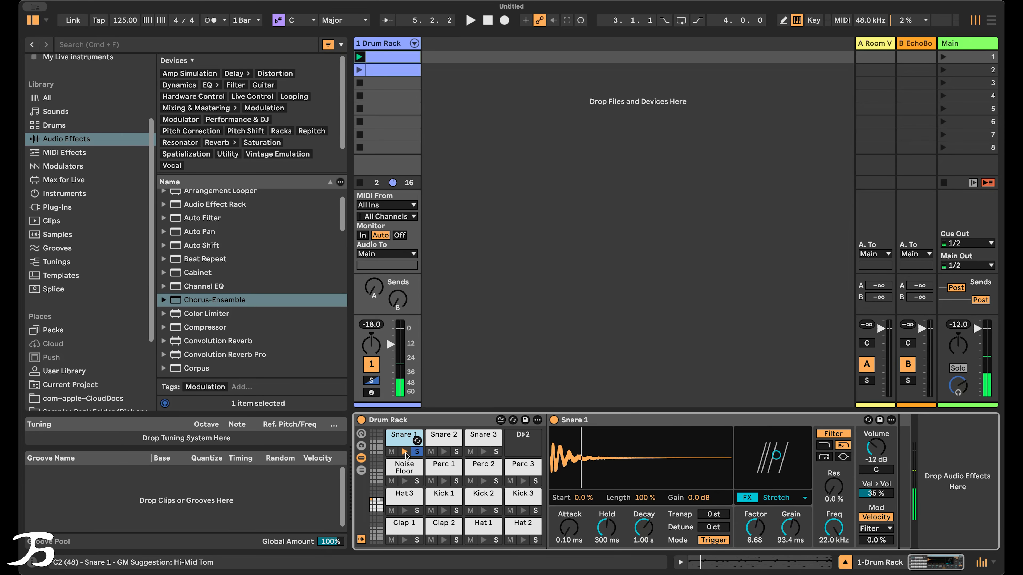
- Unsolo Snare 1, play the full beat and adjust the Stretch effect to Factor 5.38 and Grain 74.2 ms
click(773, 563)
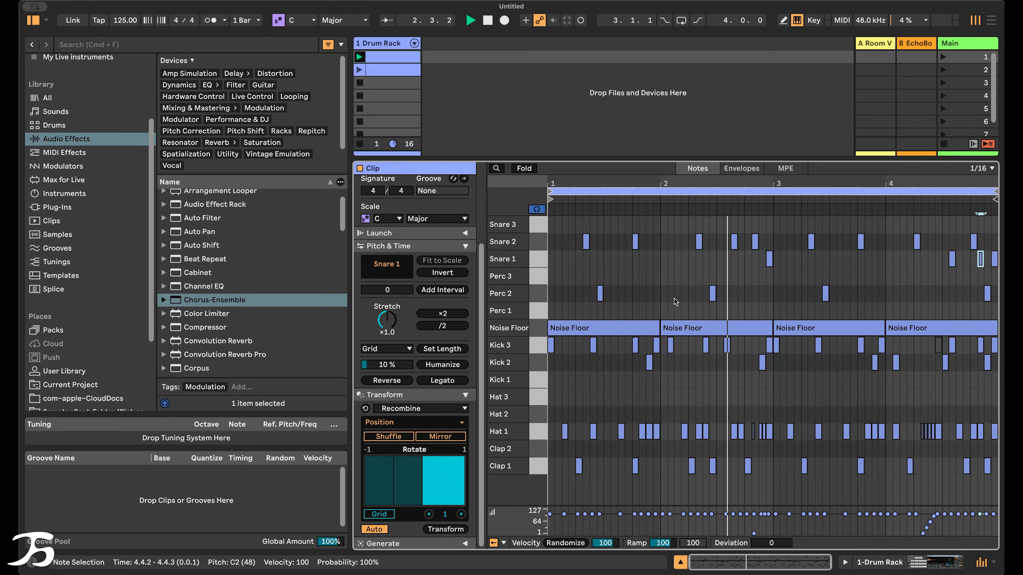
click(887, 563)
key(space)
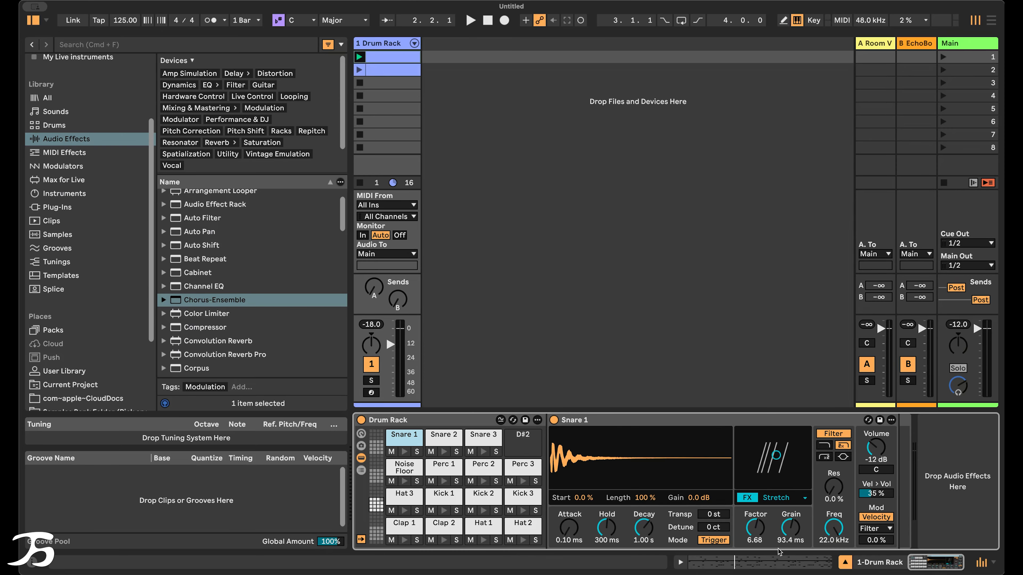
key(space)
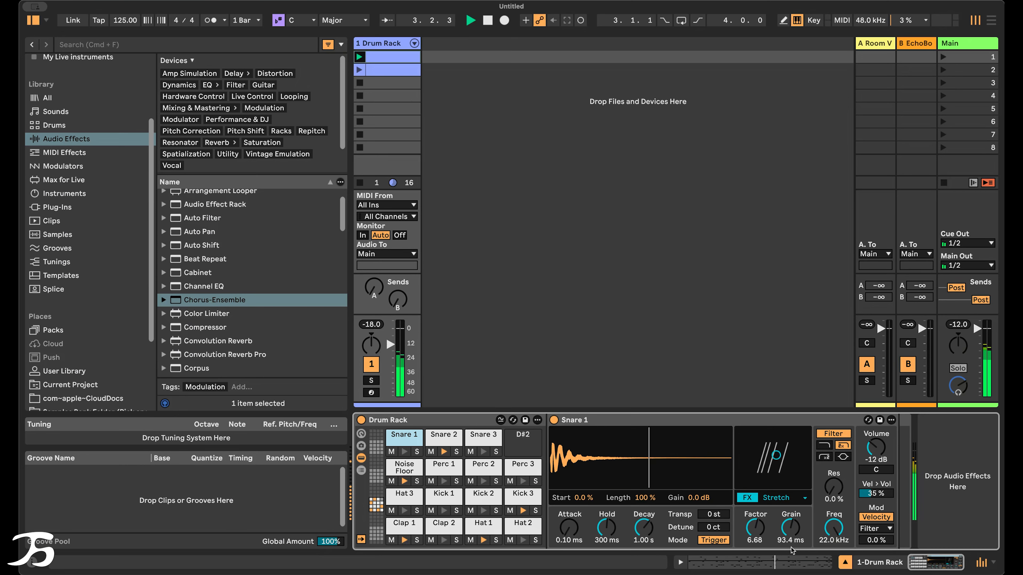
drag(782, 459, 772, 459)
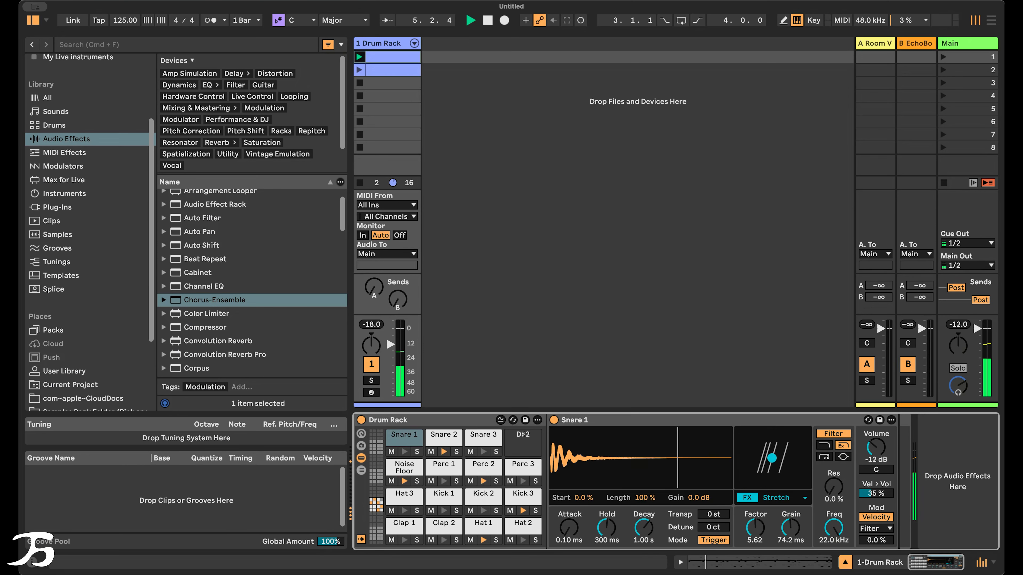
- Stop playback and set Snare 1's Stretch Grain to 120 ms, a 1/16 note at 125 BPM
key(space)
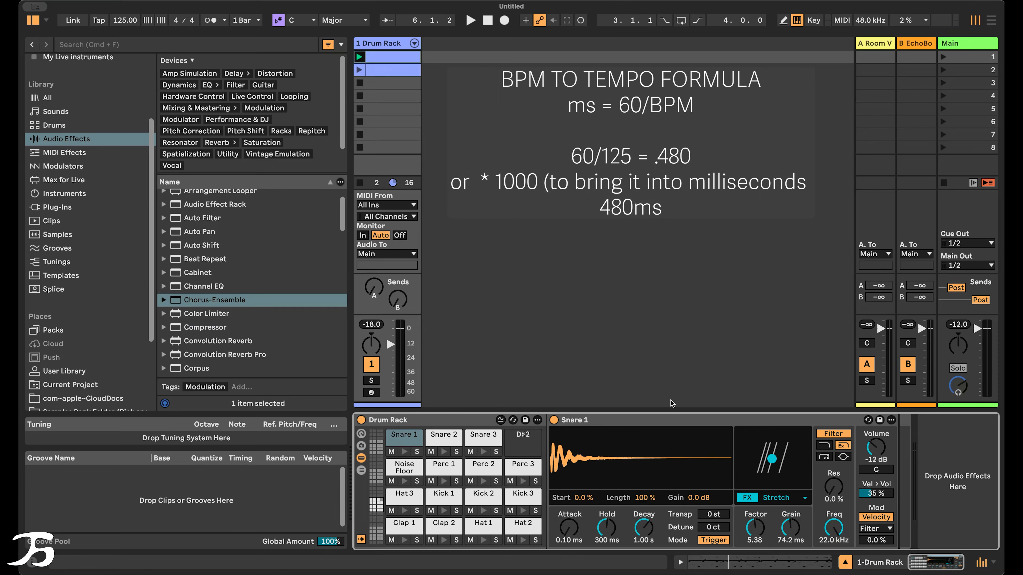
click(785, 538)
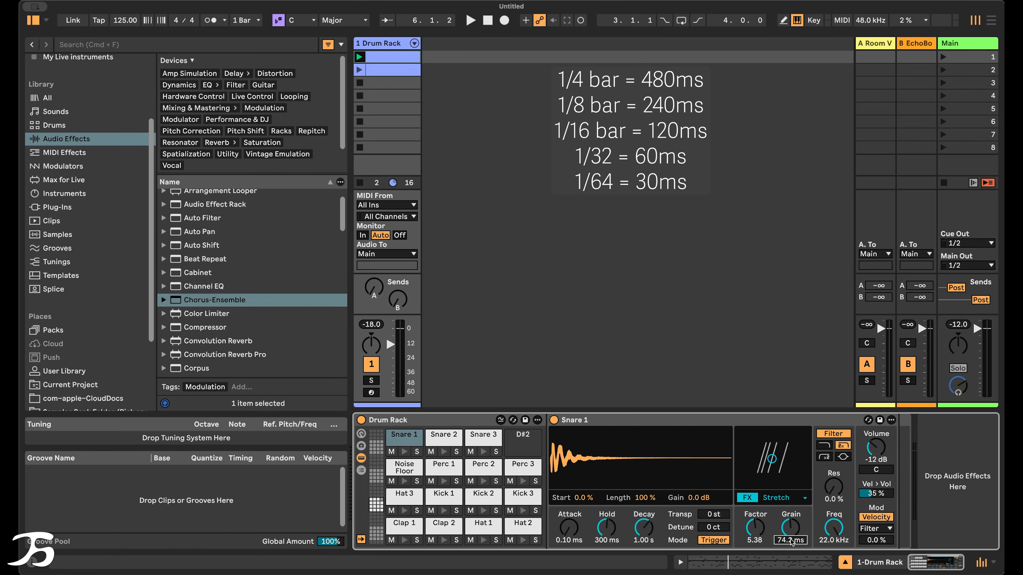
key(Return)
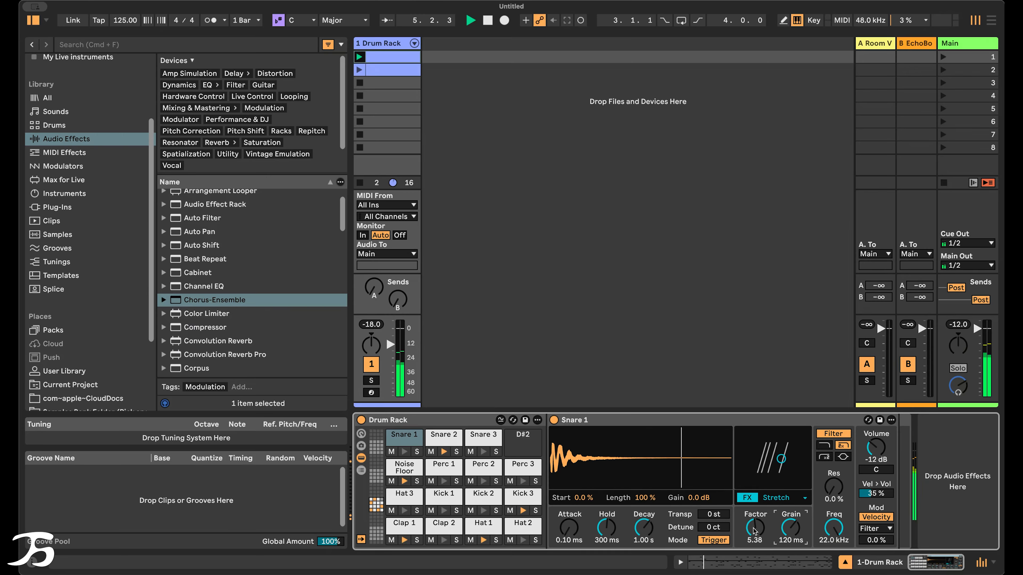
- Stop playback, set Snare 1's Stretch Grain to 60 ms and restart the beat
key(space)
click(796, 541)
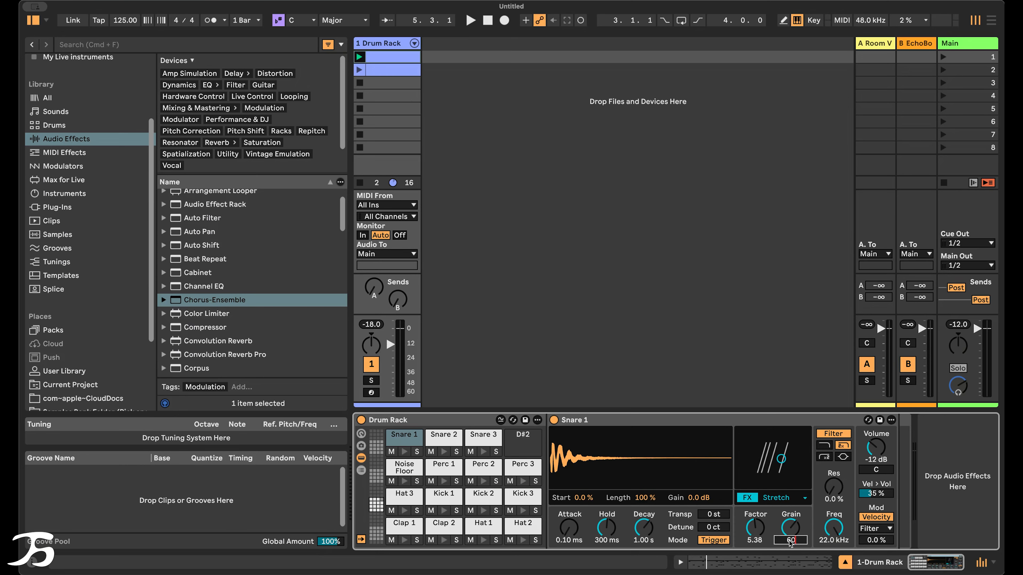
text(60)
key(Return)
key(space)
- Shape Snare 1 with an 82.2 ms Hold, 180 ms Decay, 12 st transposition and Stretch Factor 3.11 while the beat plays
drag(650, 532, 606, 538)
key(space)
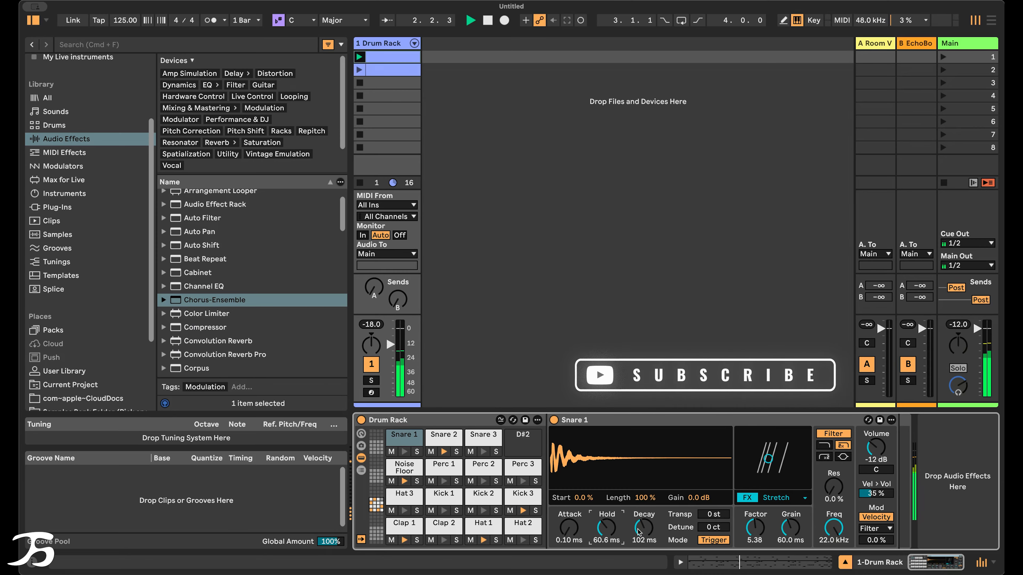
mouse_move(637, 532)
mouse_down()
mouse_move(606, 547)
mouse_move(643, 537)
mouse_up()
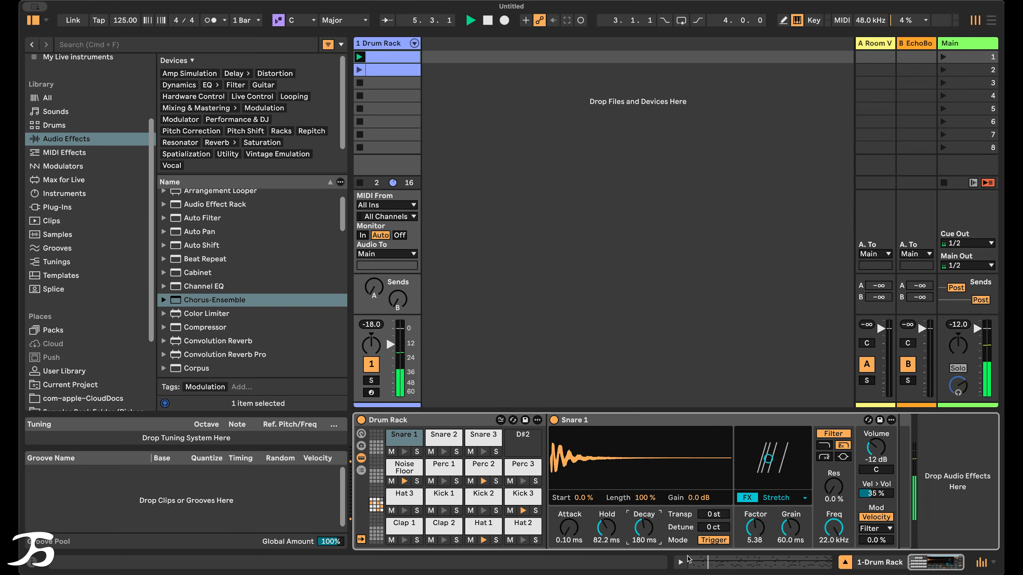
drag(715, 518, 754, 540)
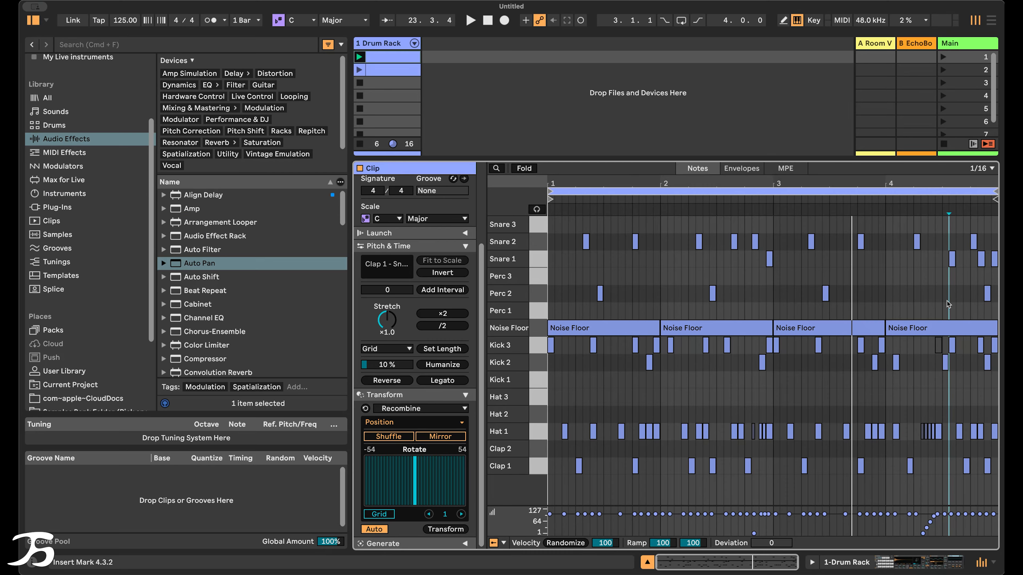
- Find the Swing 16ths grooves in the Grooves library and select several of them for comparison
click(80, 253)
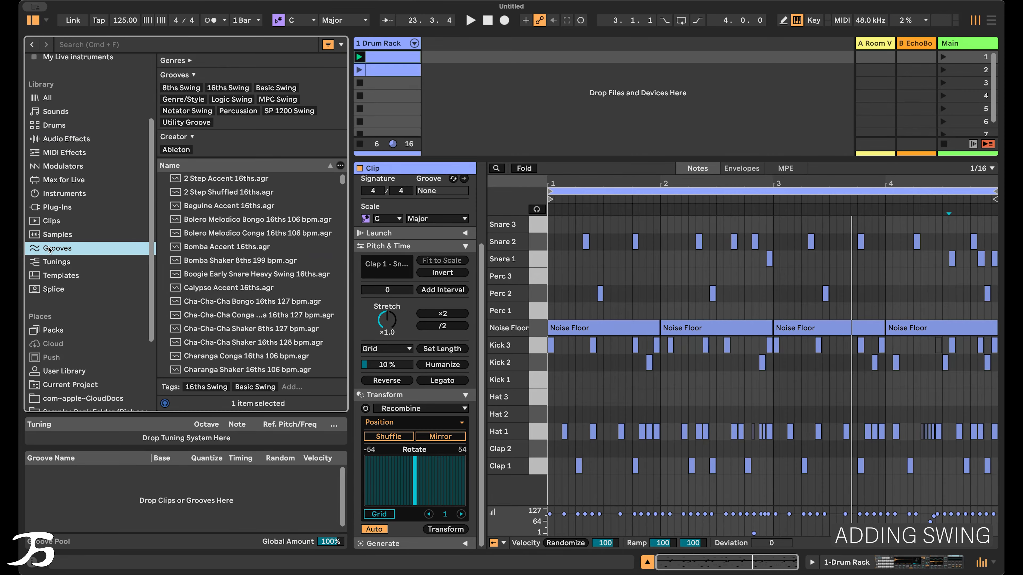
scroll(200, 288, down, 20)
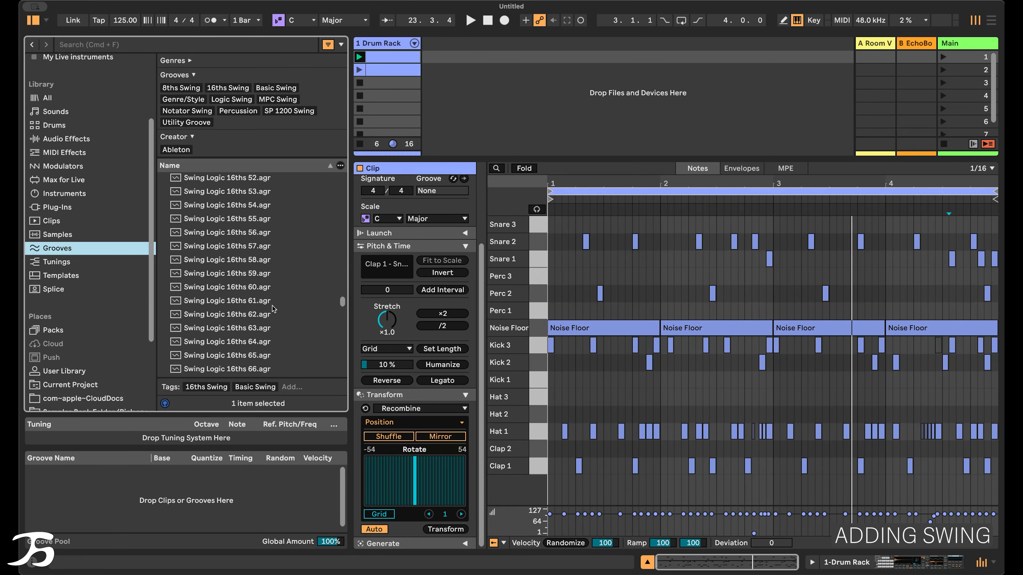
scroll(281, 307, up, 7)
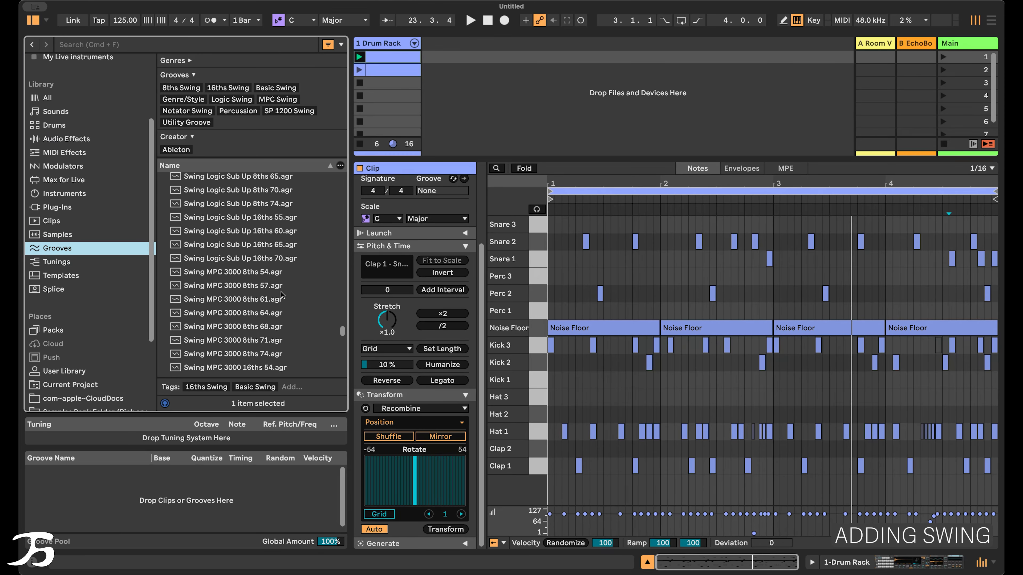
scroll(281, 295, up, 10)
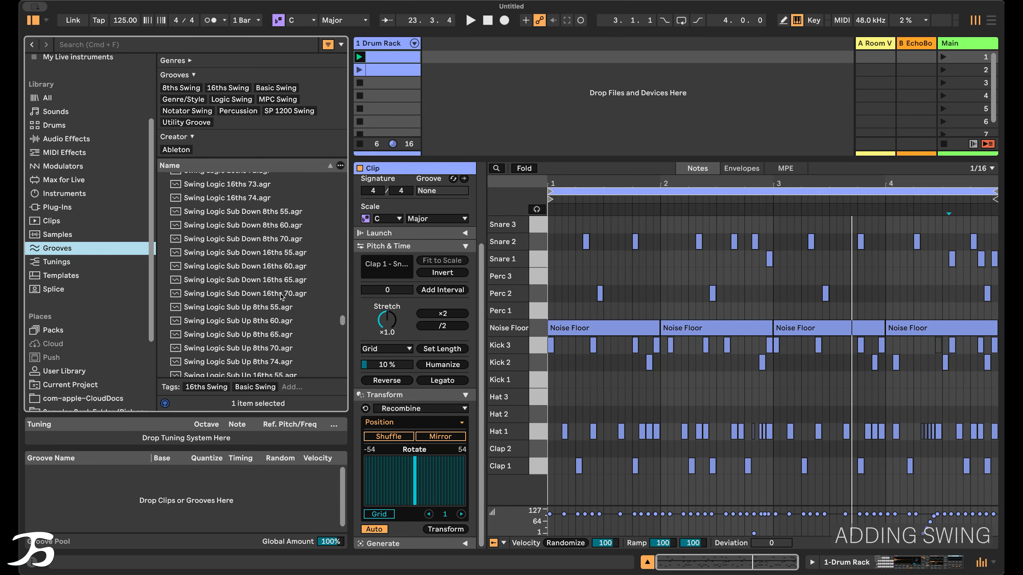
scroll(281, 297, up, 10)
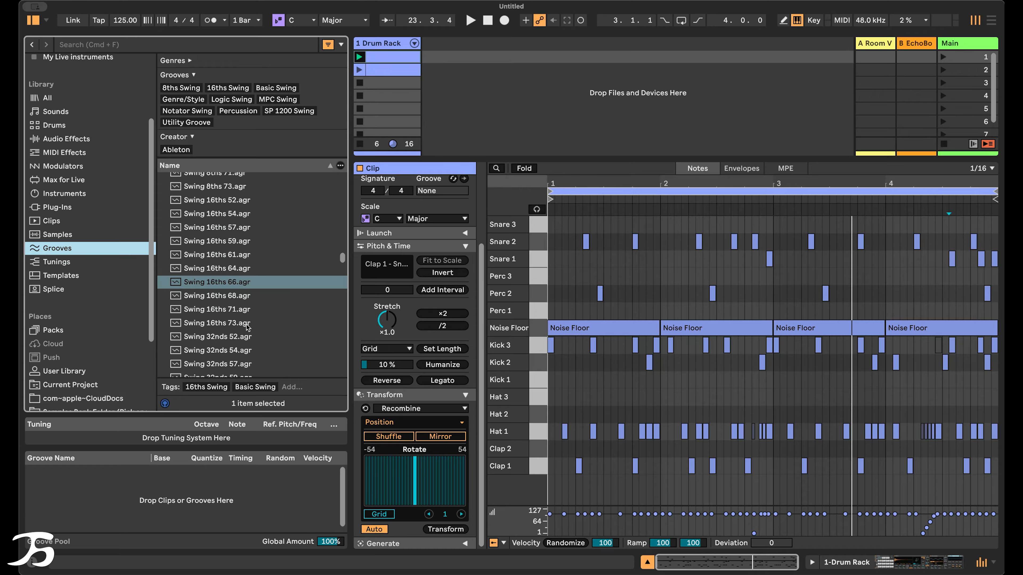
click(244, 298)
click(249, 283)
click(254, 255)
click(254, 245)
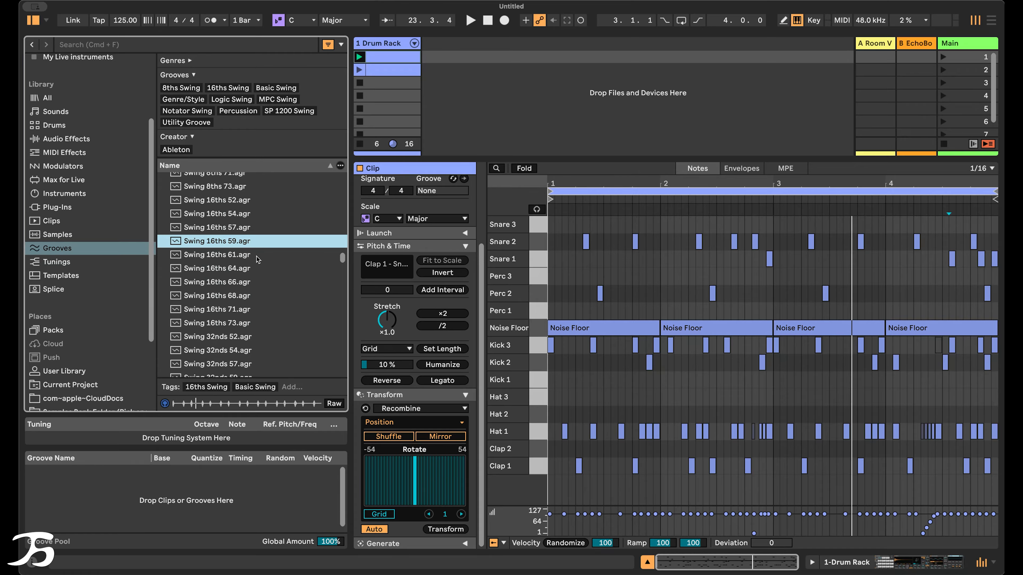
- Load Swing 16ths 61 into the Groove Pool and apply it to the first drum clip
click(257, 256)
drag(226, 255, 141, 500)
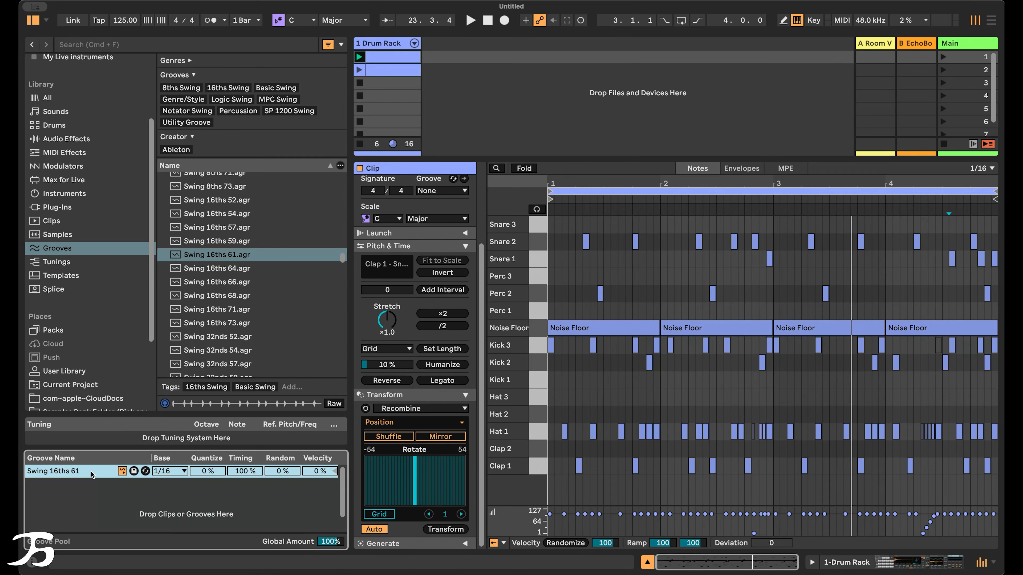
drag(92, 475, 382, 62)
scroll(433, 201, up, 5)
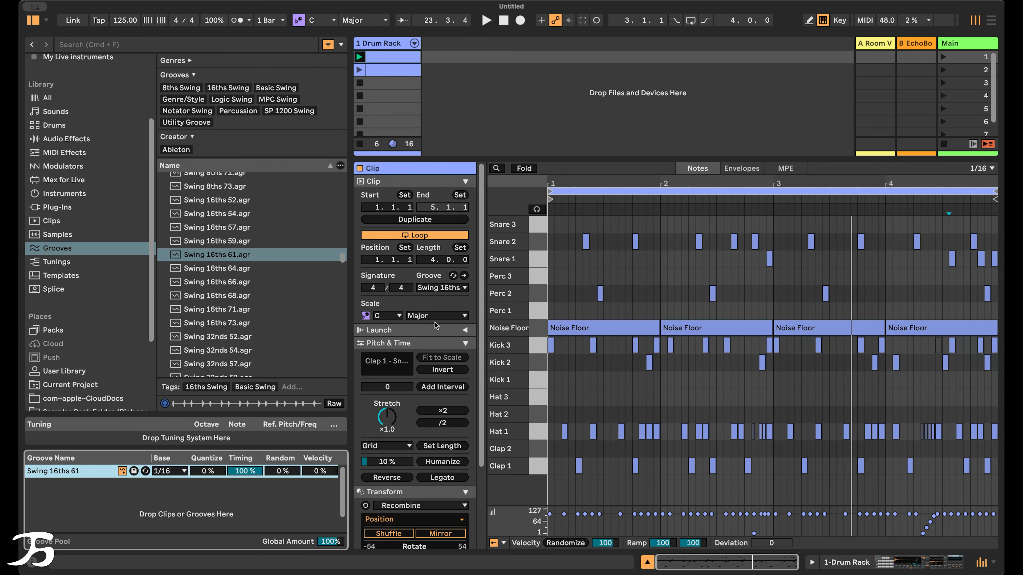
- Review the clip's groove choices, commit the groove to the notes and undo the commit
click(443, 290)
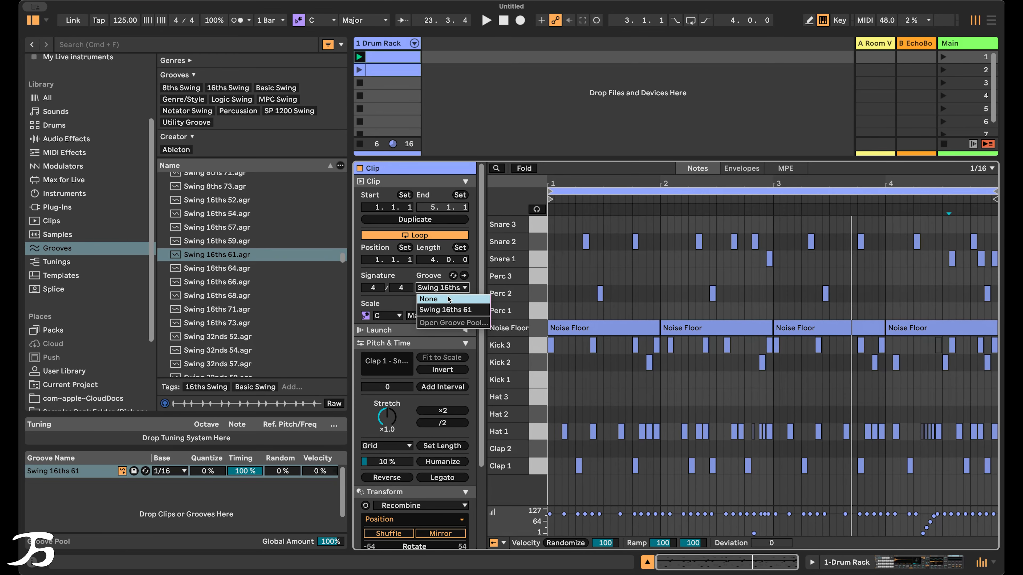
click(390, 302)
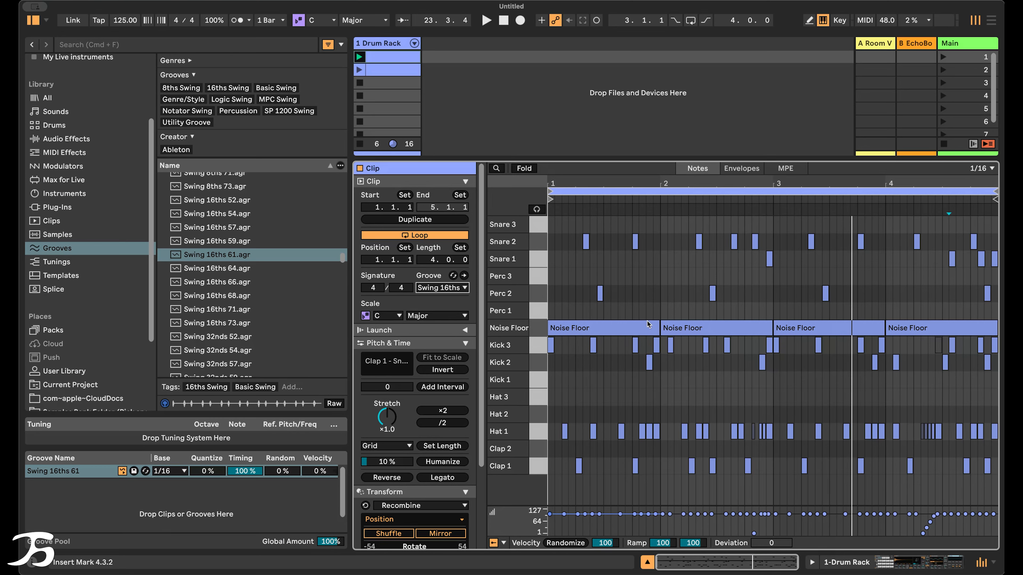
click(464, 276)
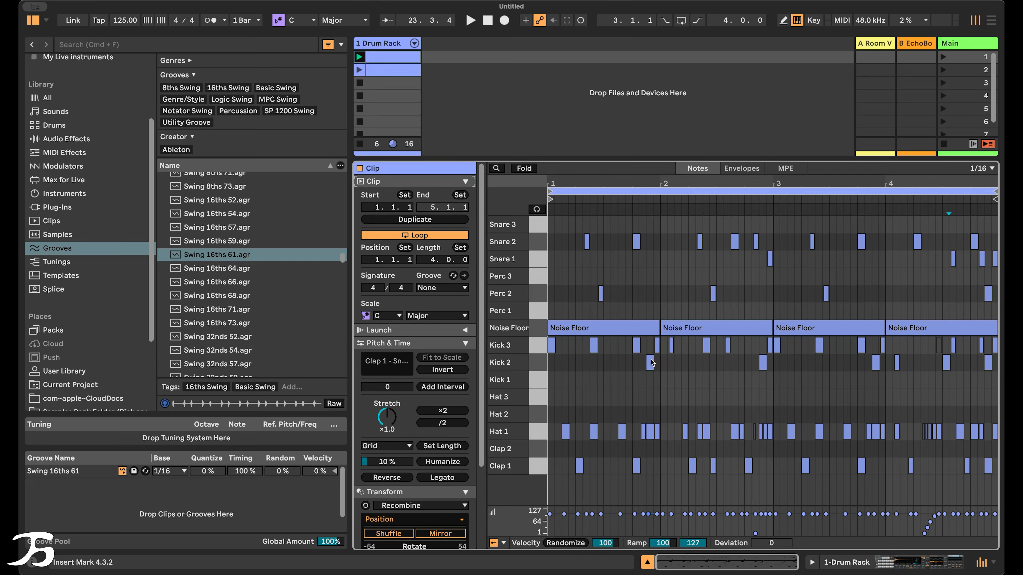
key(super+z)
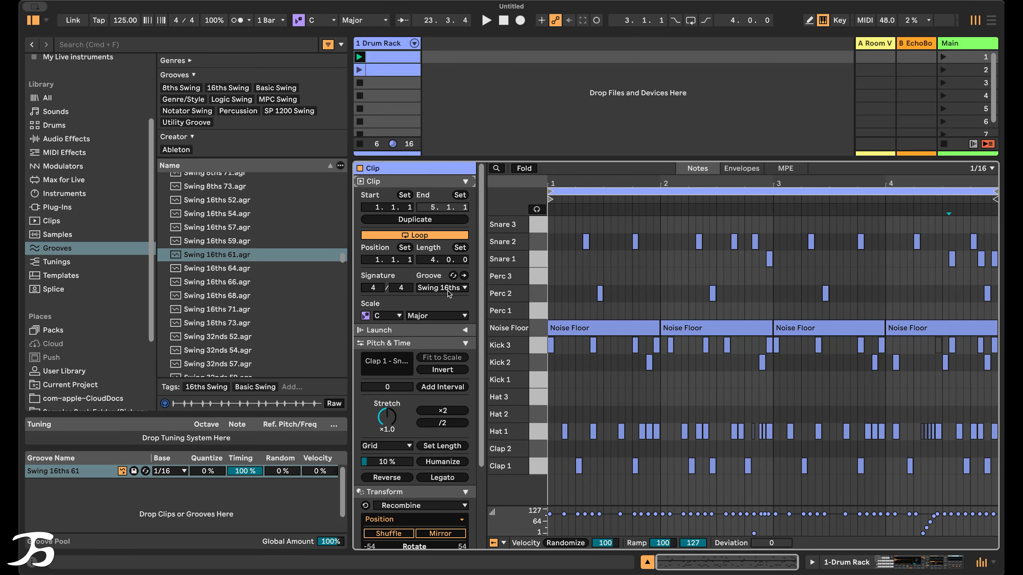
- Play the grooved beat and select all notes of the clip except the Noise Floor, Kick 2 and Kick 3 rows
key(space)
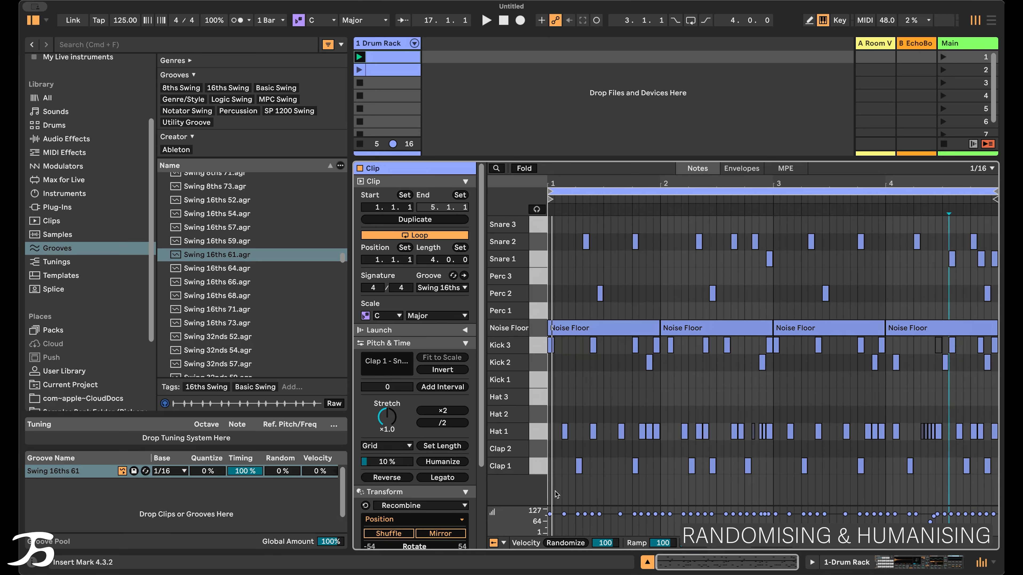
drag(553, 494, 620, 462)
click(600, 386)
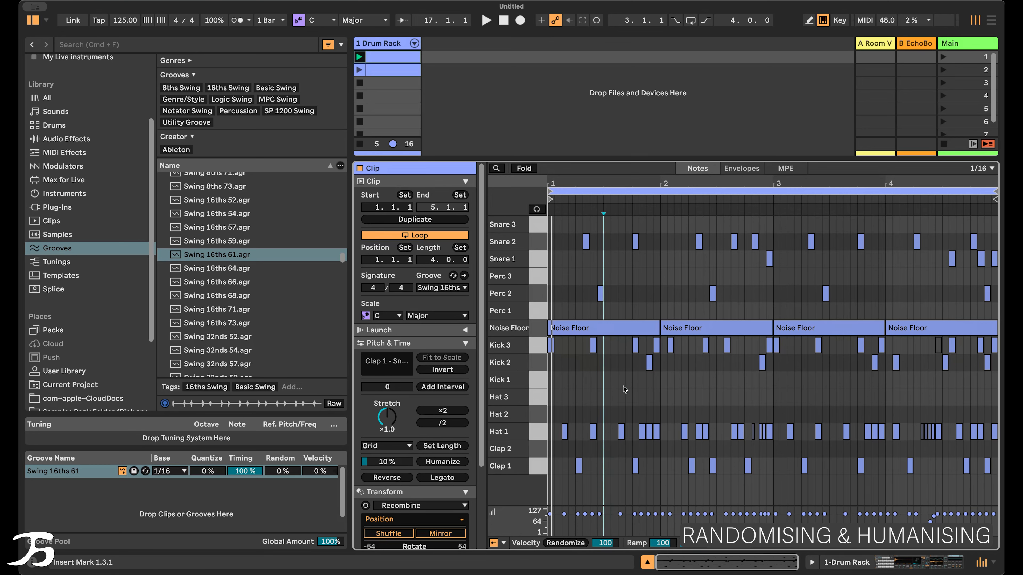
click(665, 411)
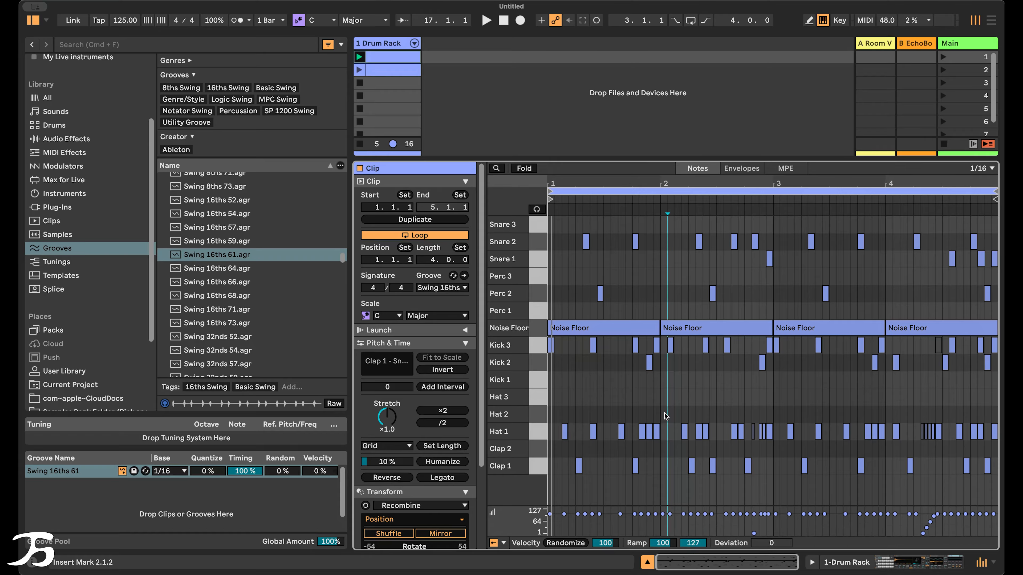
key(super+a)
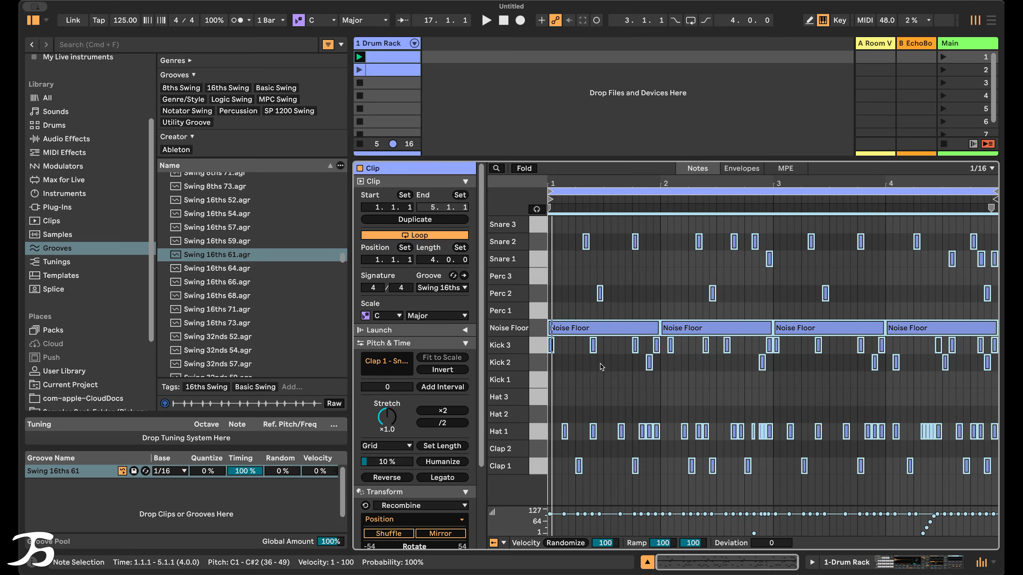
drag(579, 310, 952, 327)
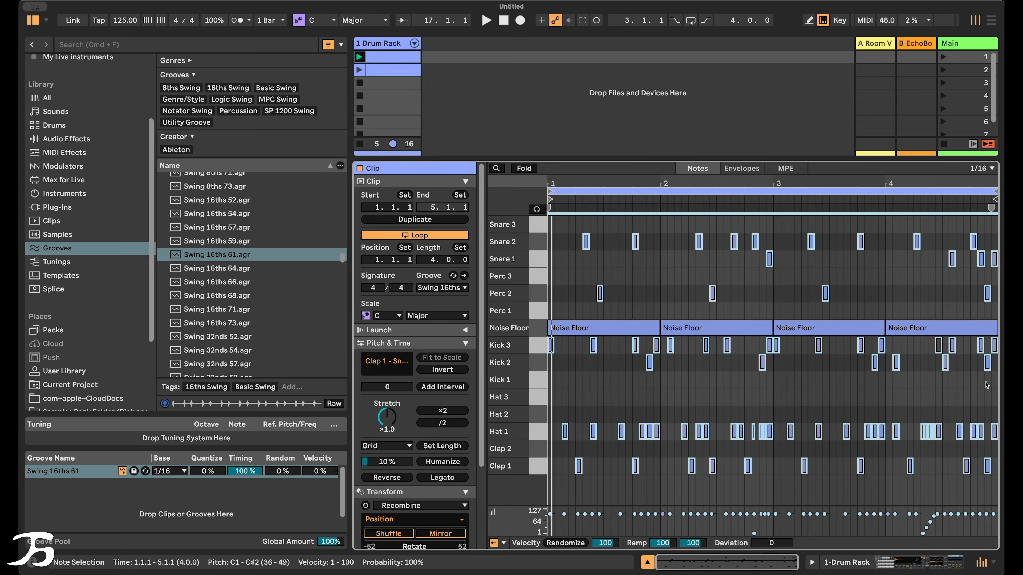
drag(996, 384, 548, 338)
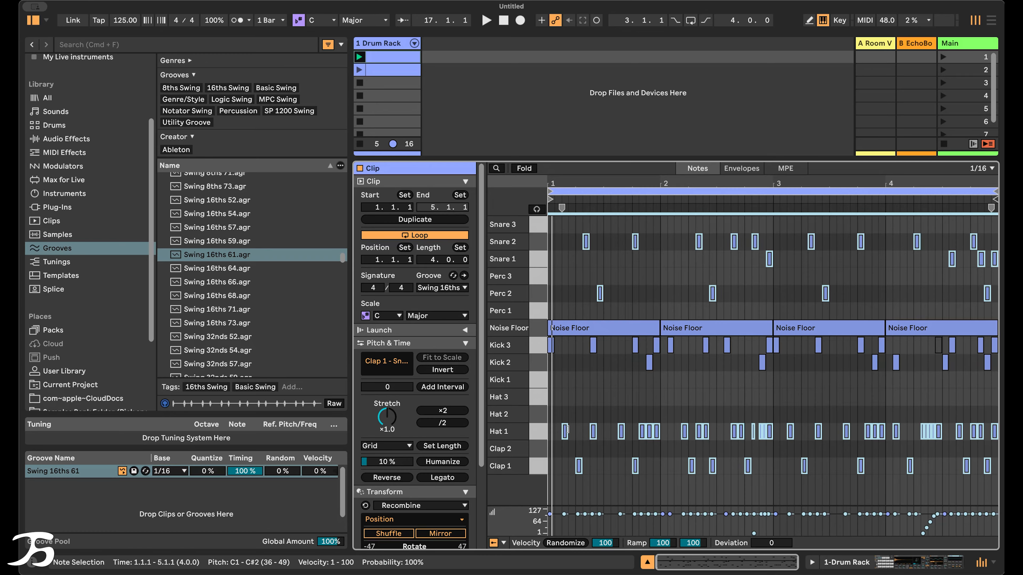
- Randomize the selected notes' velocities, trying amounts of 1 and 127 and settling on 34
click(602, 544)
text(1)
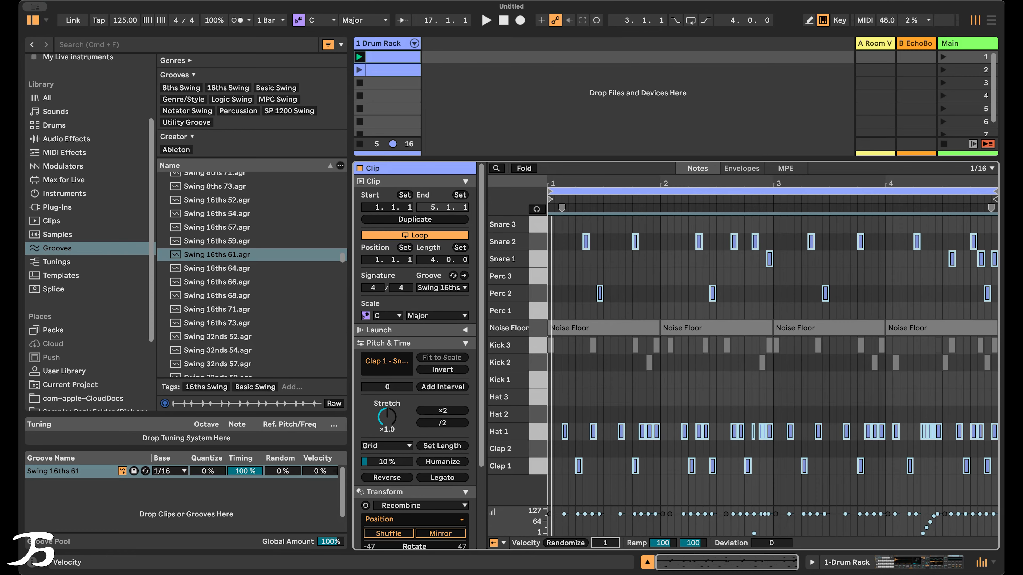
drag(604, 543, 605, 469)
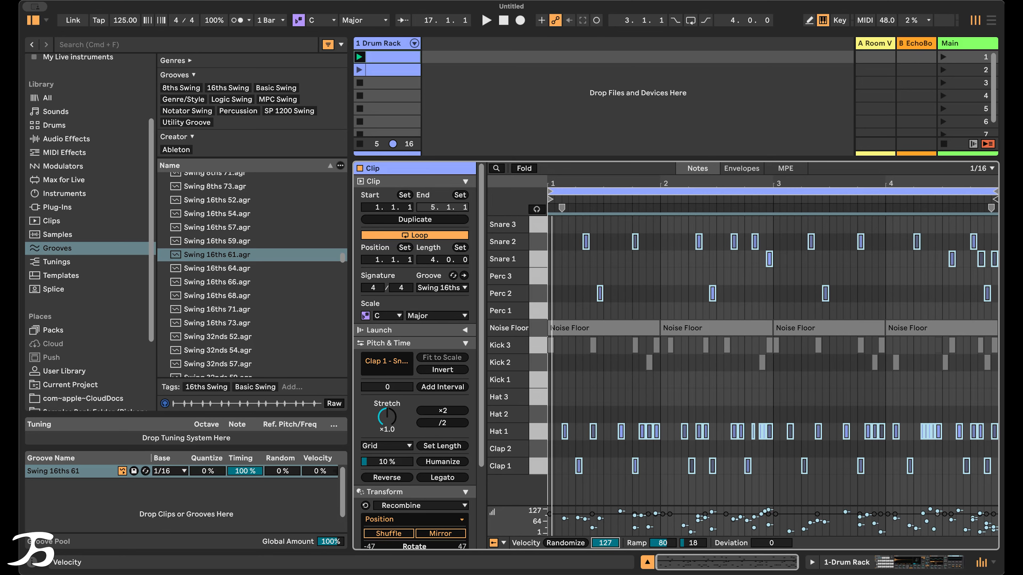
drag(605, 468, 605, 523)
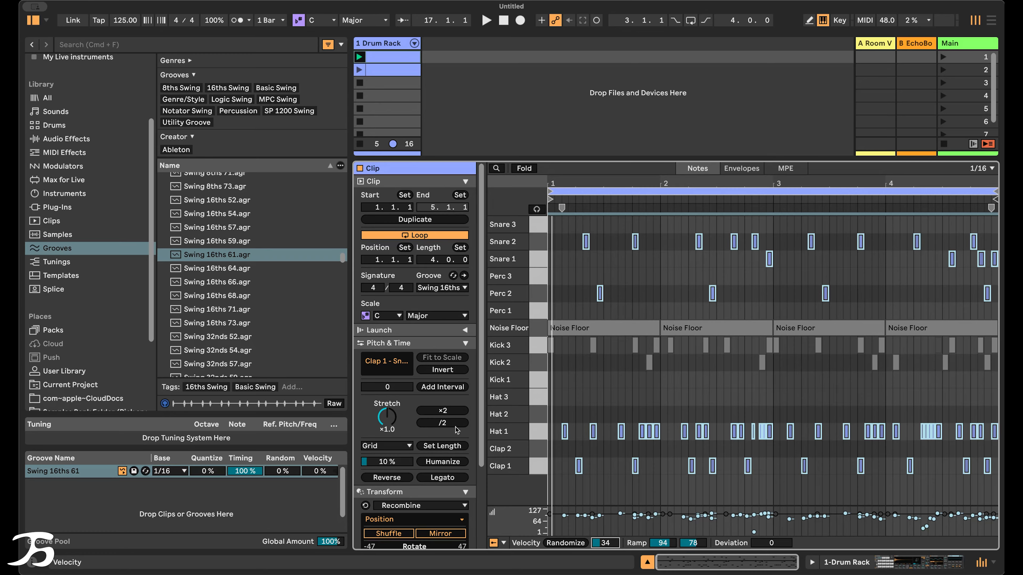
- Humanize the selected notes' timing with an amount of 43 %, set the clip's groove to None and toggle playback
mouse_move(390, 466)
mouse_down()
mouse_move(391, 411)
mouse_move(390, 472)
mouse_up()
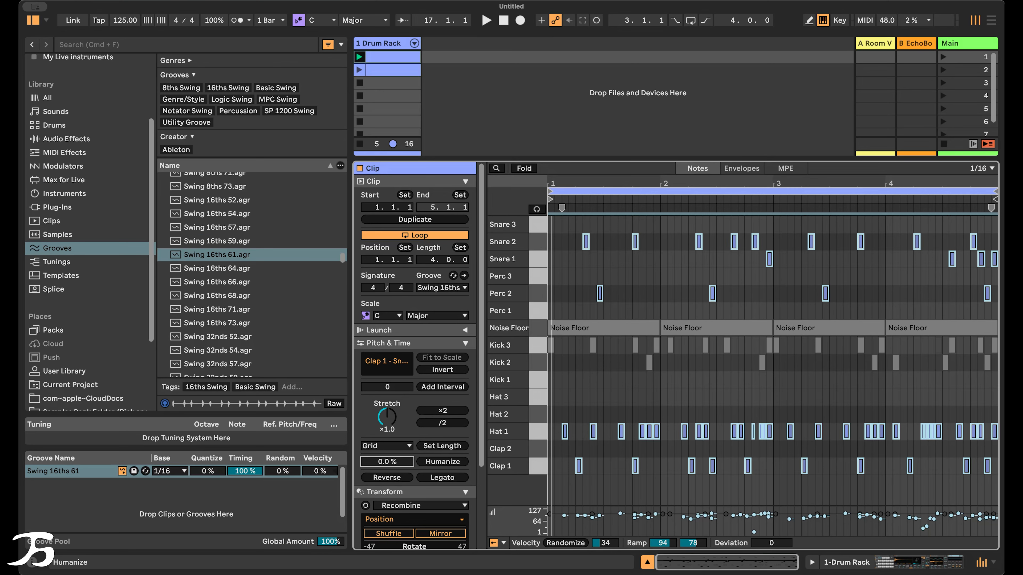
click(442, 288)
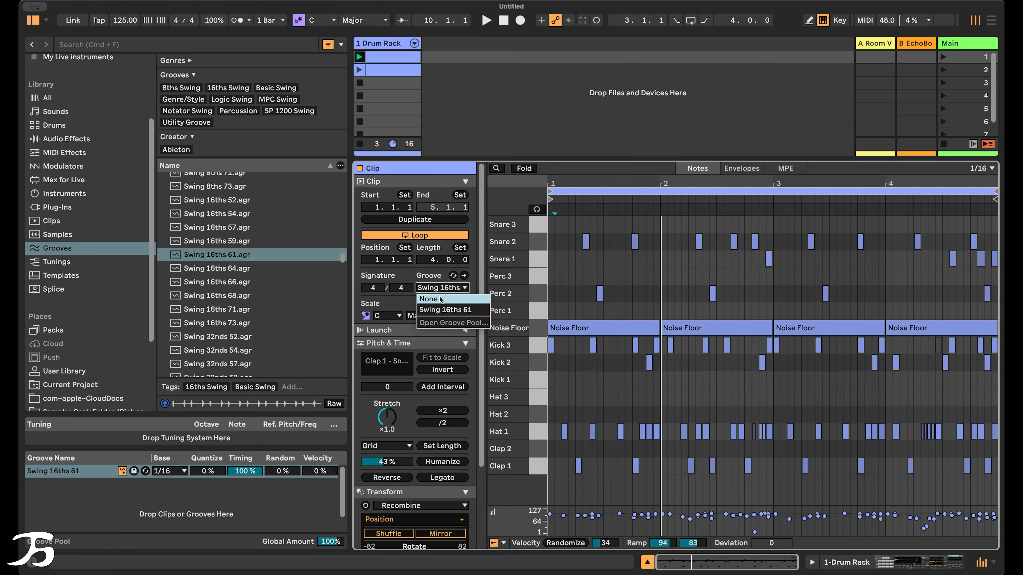
click(442, 300)
key(space)
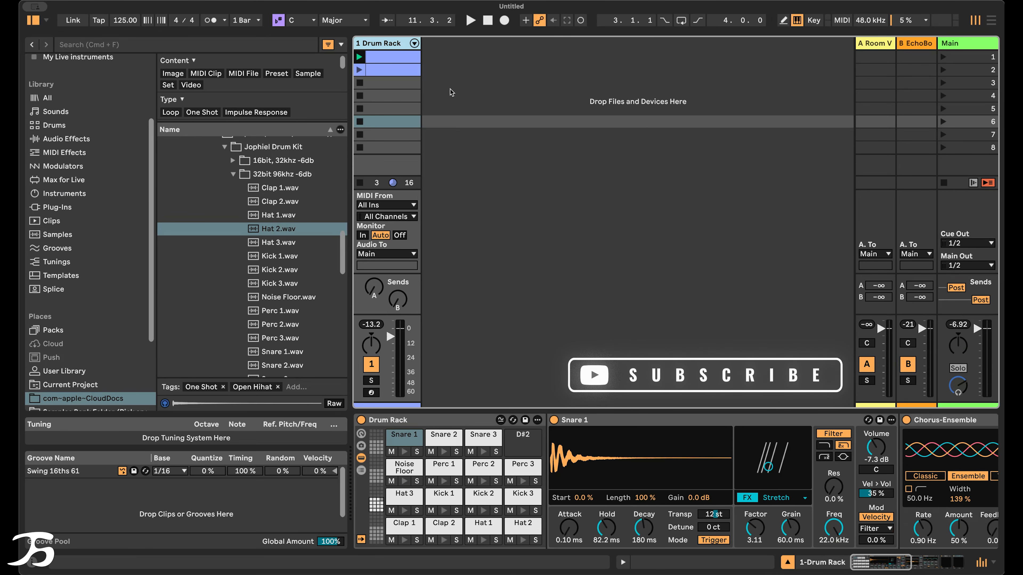
- Insert a new MIDI track and load the Xfer Records Serum 2 VST3 plug-in on it
right_click(455, 57)
click(476, 74)
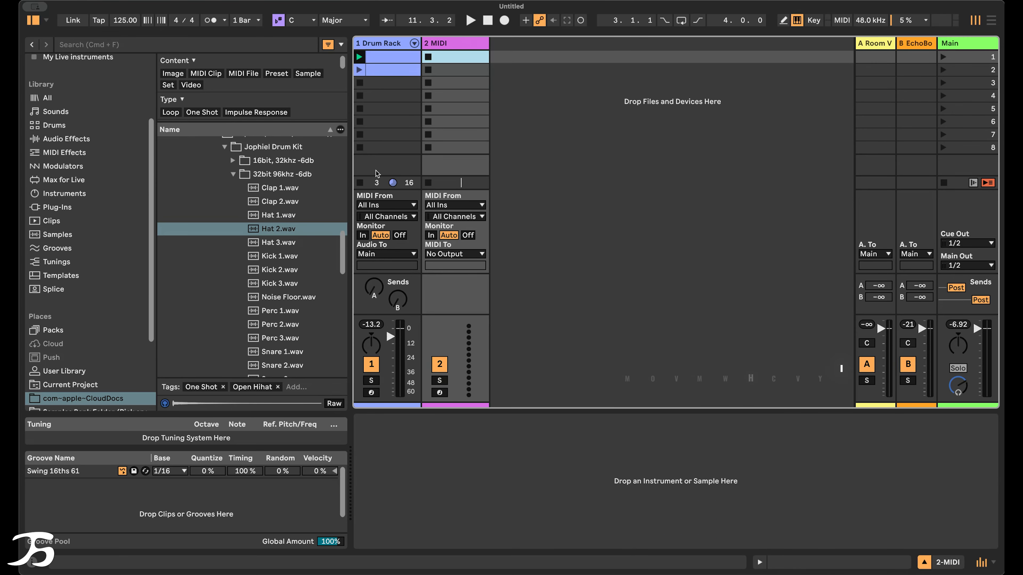
click(48, 207)
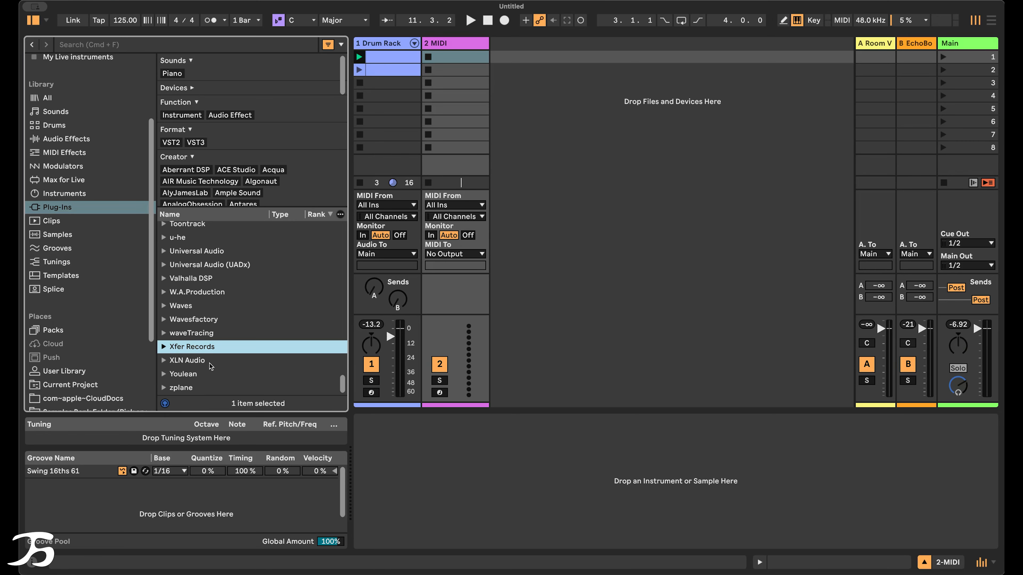
click(164, 349)
double_click(209, 324)
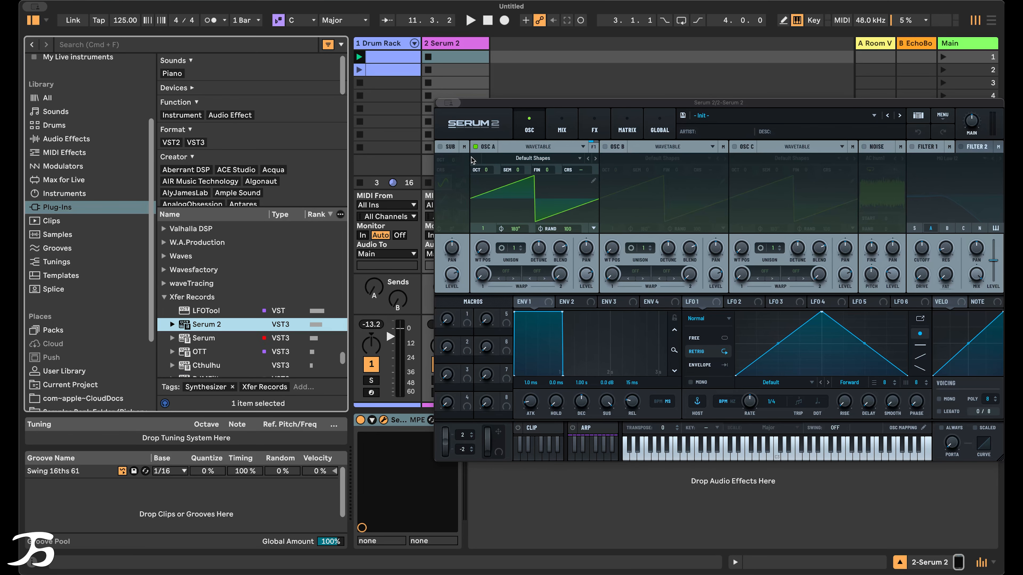
- Set Serum 2's oscillator A to Sample mode and load the Jophiel kit's SY - Chip 1.wav into it
click(552, 149)
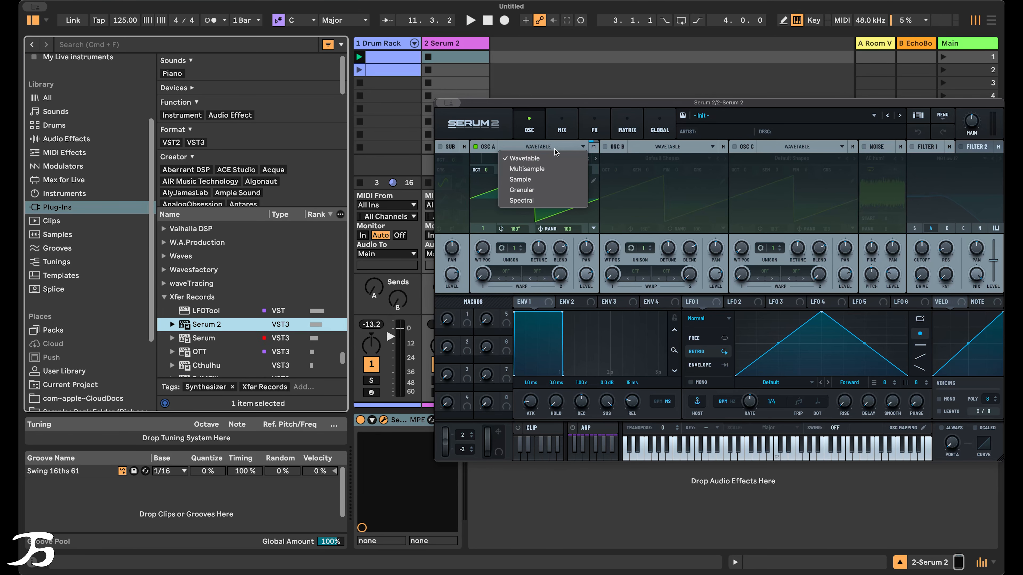
click(551, 186)
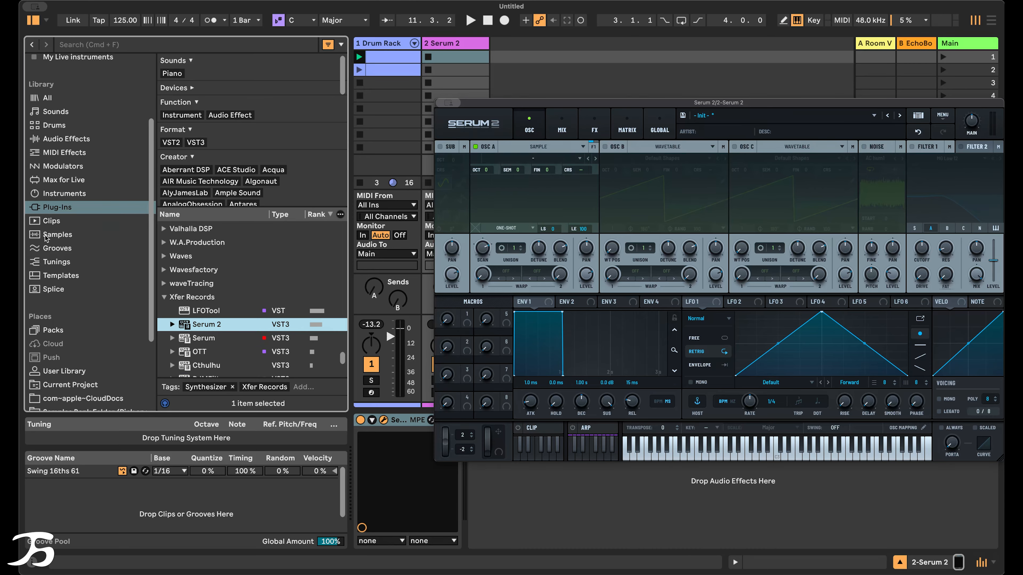
click(81, 398)
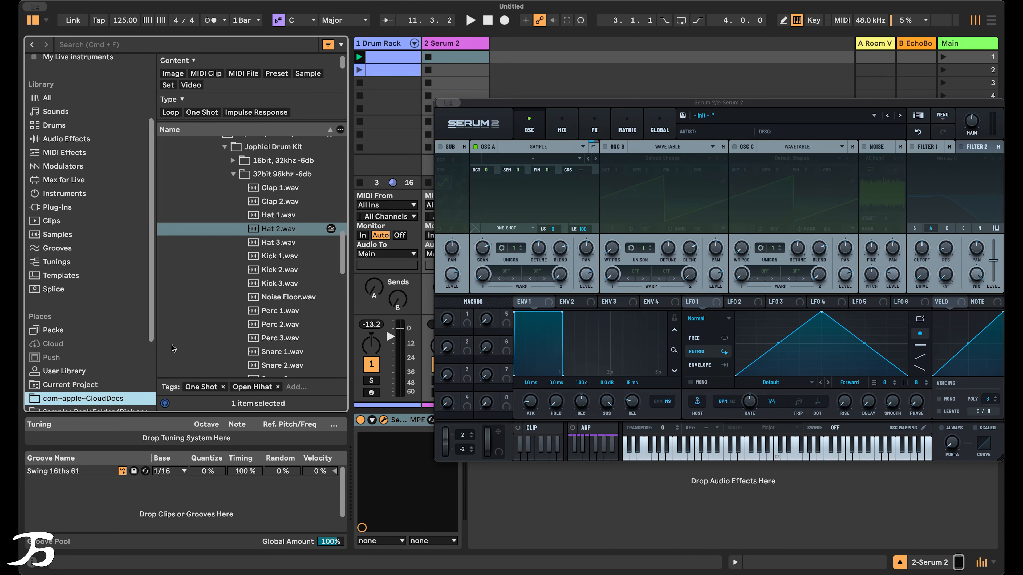
scroll(275, 315, down, 5)
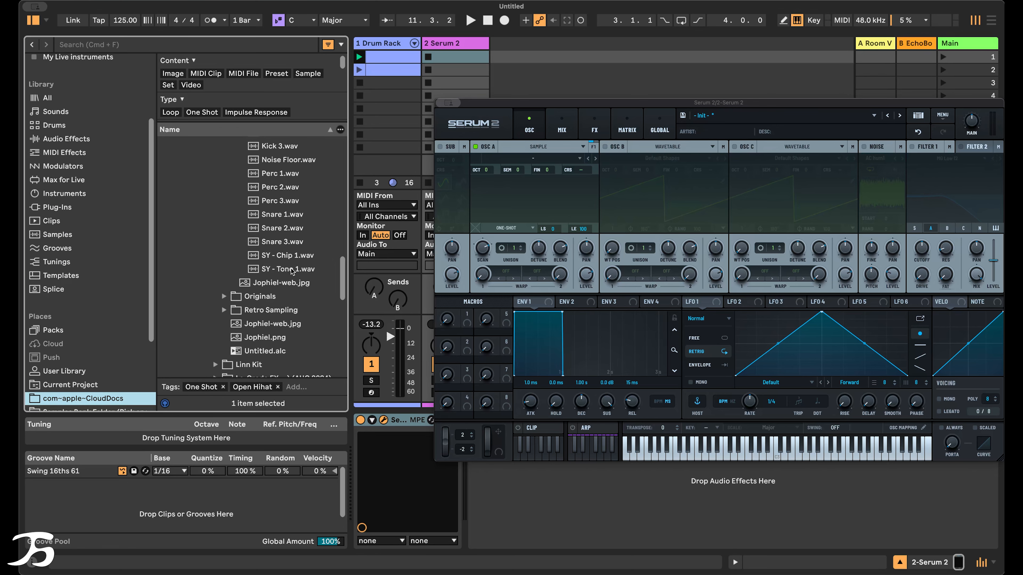
click(292, 269)
key(Up)
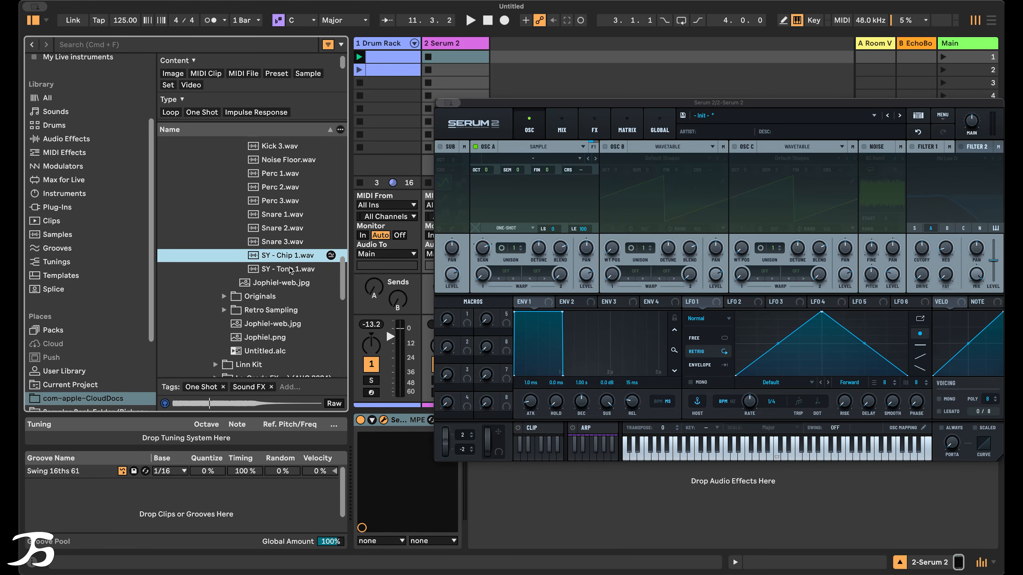
key(Down)
drag(292, 257, 522, 195)
- Arm the Serum 2 track, audition the sampled sound with a few notes and lower the track's volume
drag(533, 105, 598, 72)
click(439, 393)
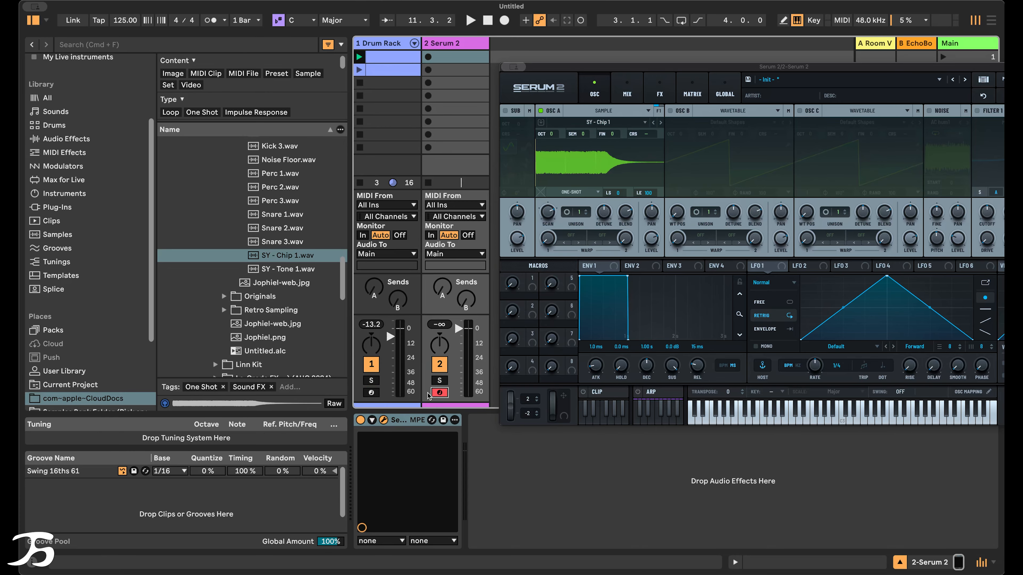
key(a)
key(g)
key(x)
key(k)
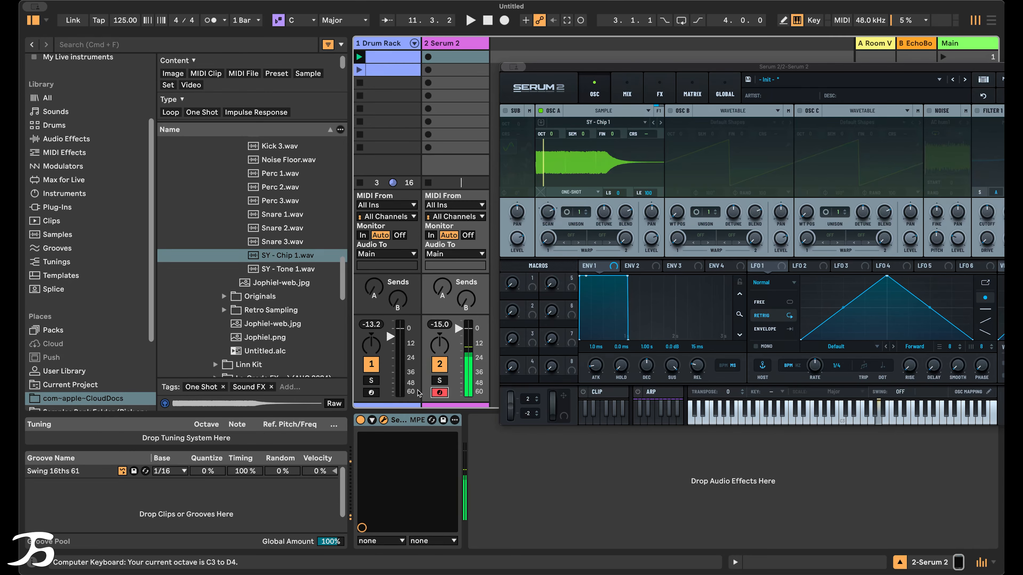
key(f)
key(a)
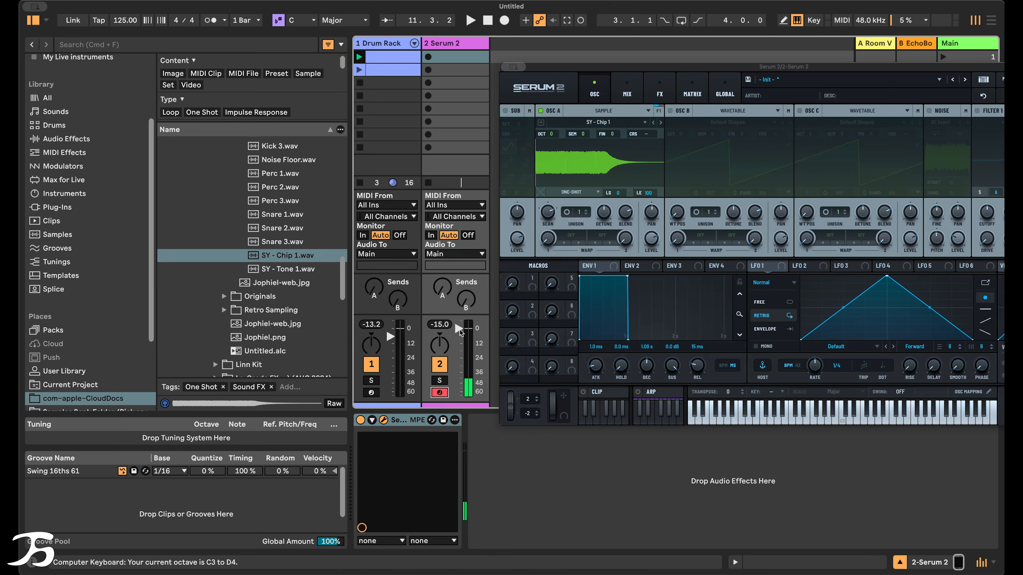
drag(458, 329, 452, 350)
key(a)
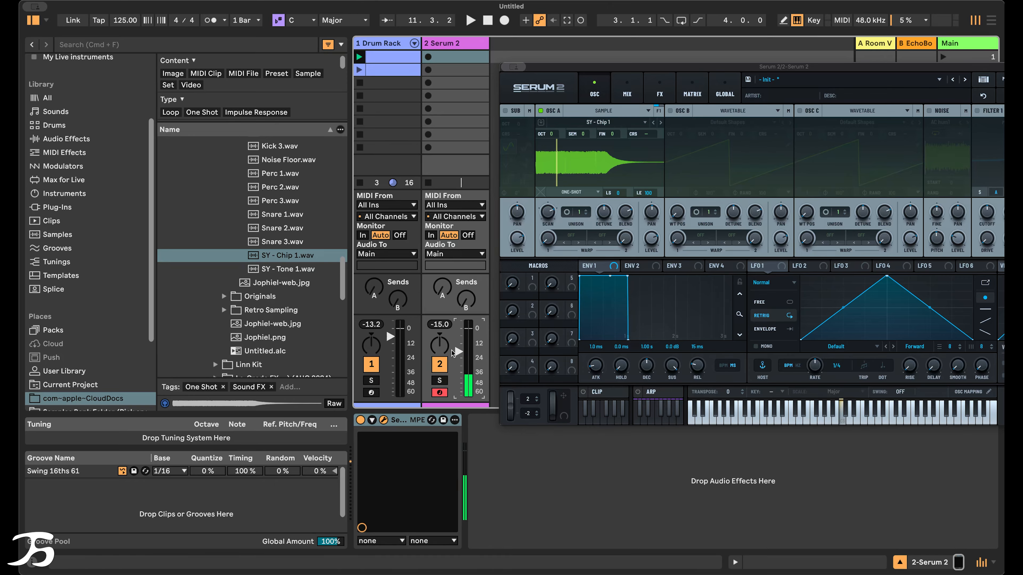
key(h)
key(d)
key(a)
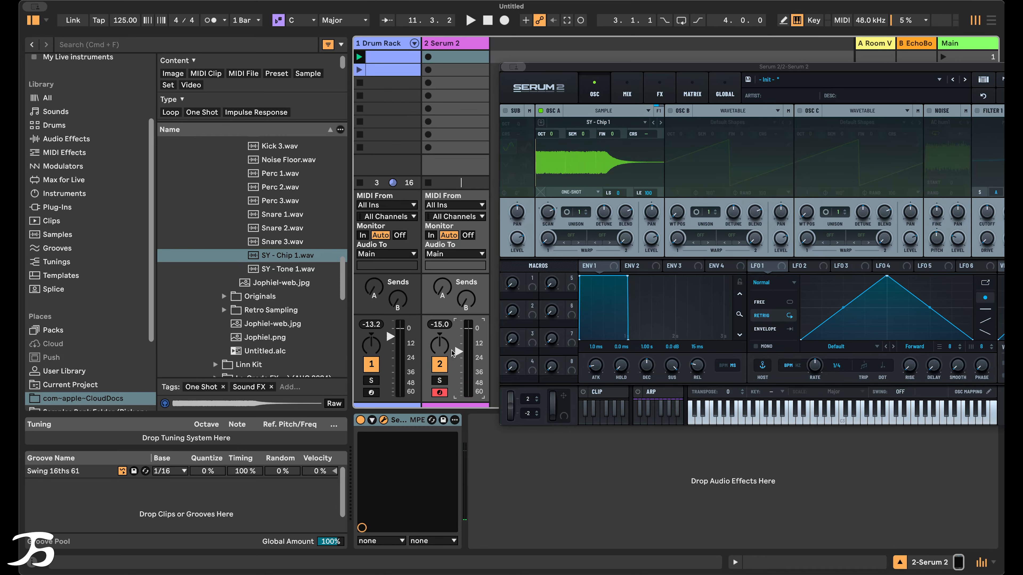
- Play a melody over the drum beat, capture it as a MIDI clip on the Serum 2 track and open the clip's notes
key(space)
key(h)
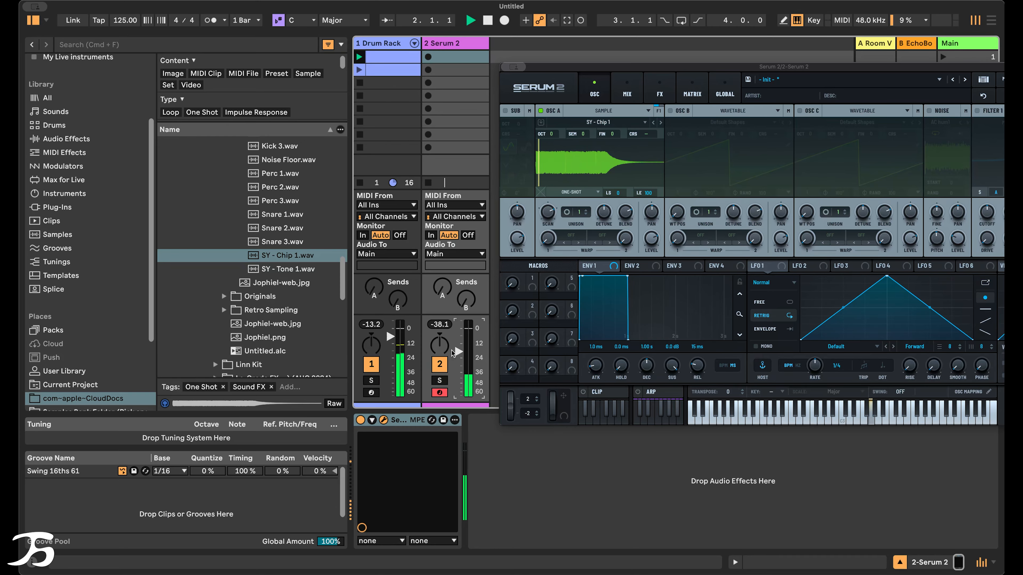
key(a)
key(h)
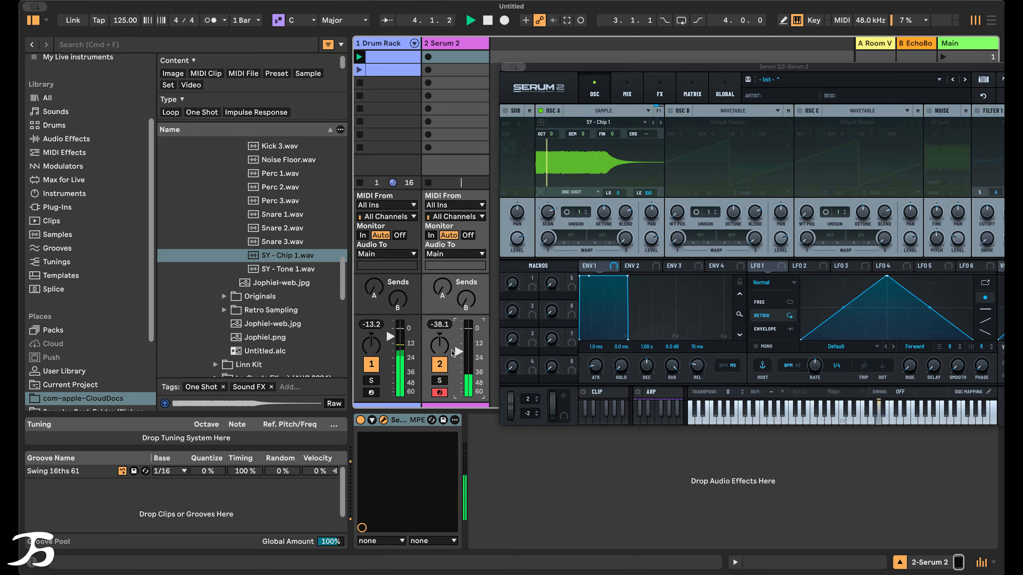
key(k)
key(space)
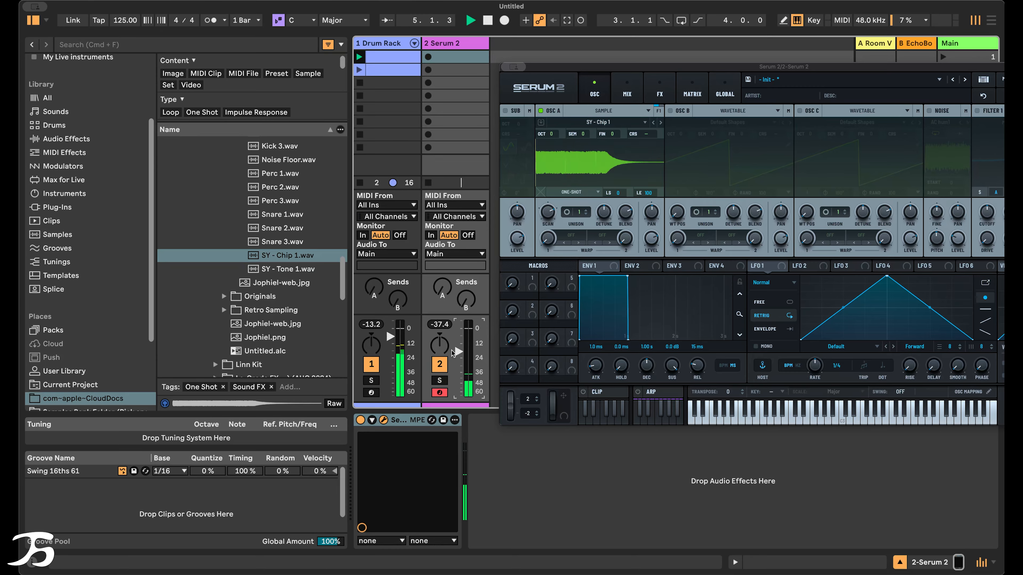
click(567, 20)
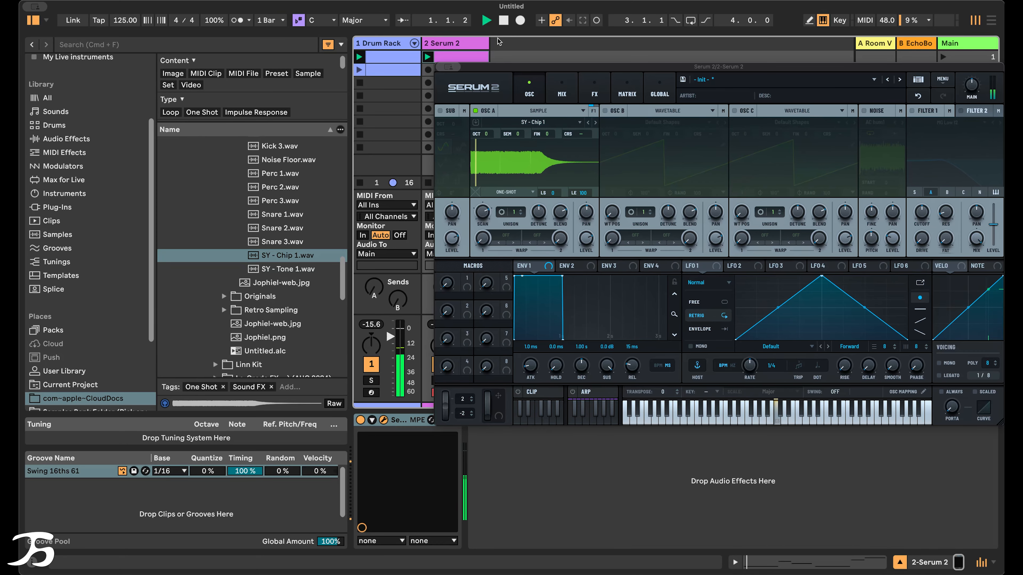
click(792, 563)
- Turn on Serum 2's Filter 1 with the MG Low 12 type and adjust its cutoff during playback
drag(732, 76, 557, 74)
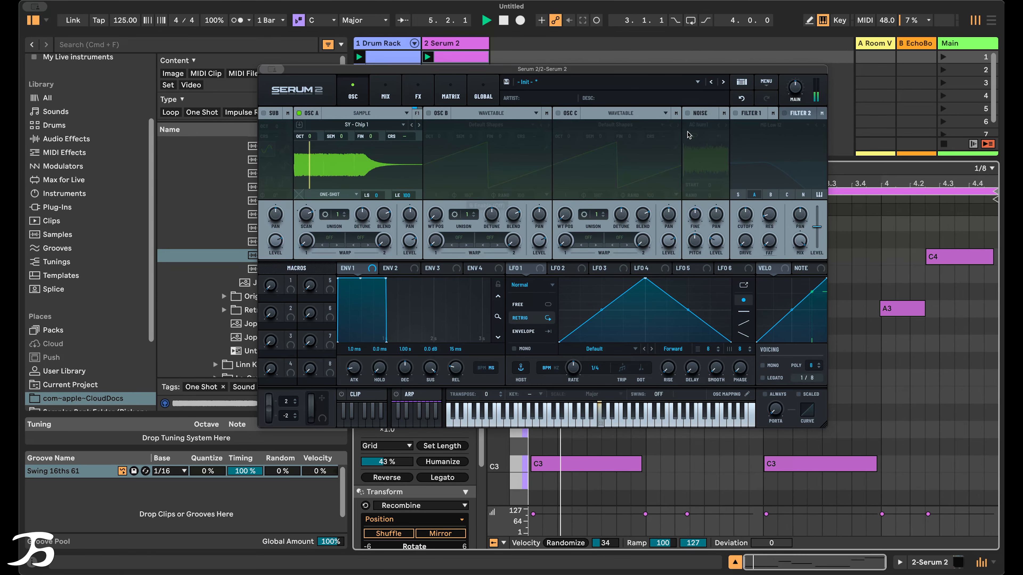
click(735, 114)
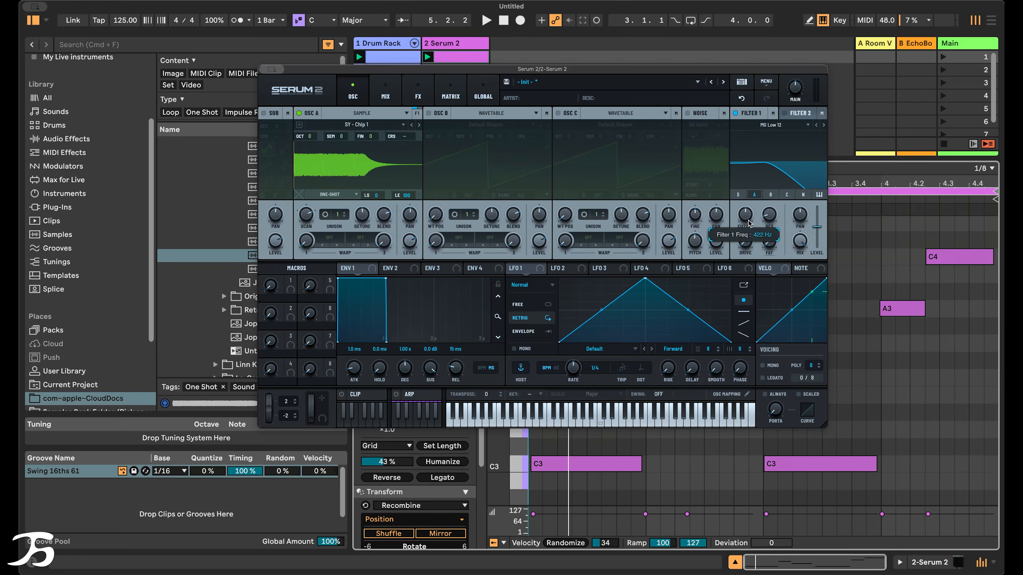
key(space)
drag(750, 221, 751, 221)
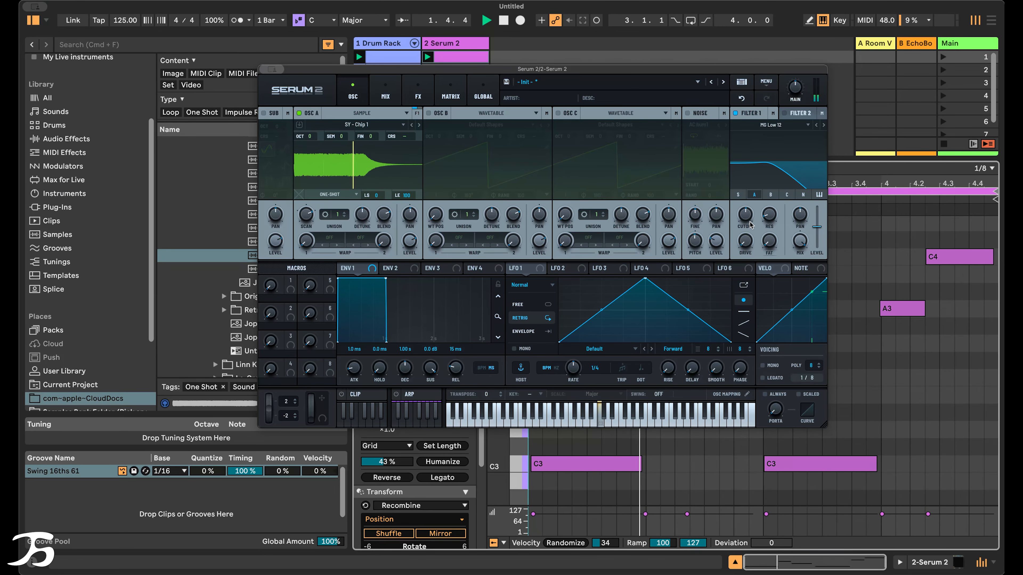
- Modulate the Filter 1 cutoff with LFO 1 at a 1/32 rate and raise the filter's resonance
mouse_move(544, 272)
mouse_down()
mouse_move(725, 259)
mouse_move(785, 233)
mouse_move(745, 215)
mouse_up()
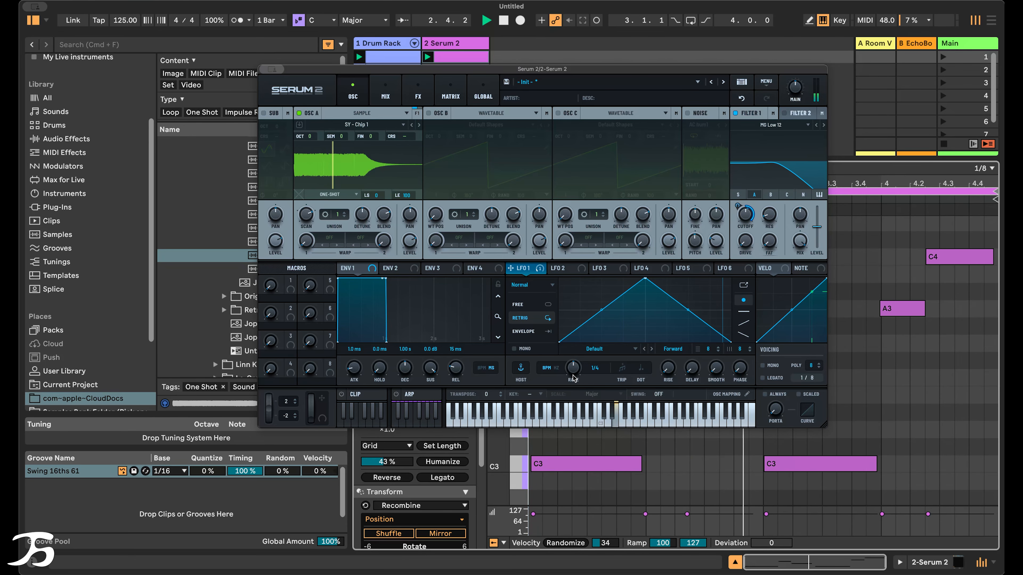
mouse_move(573, 369)
mouse_down()
mouse_move(575, 389)
mouse_move(575, 358)
mouse_up()
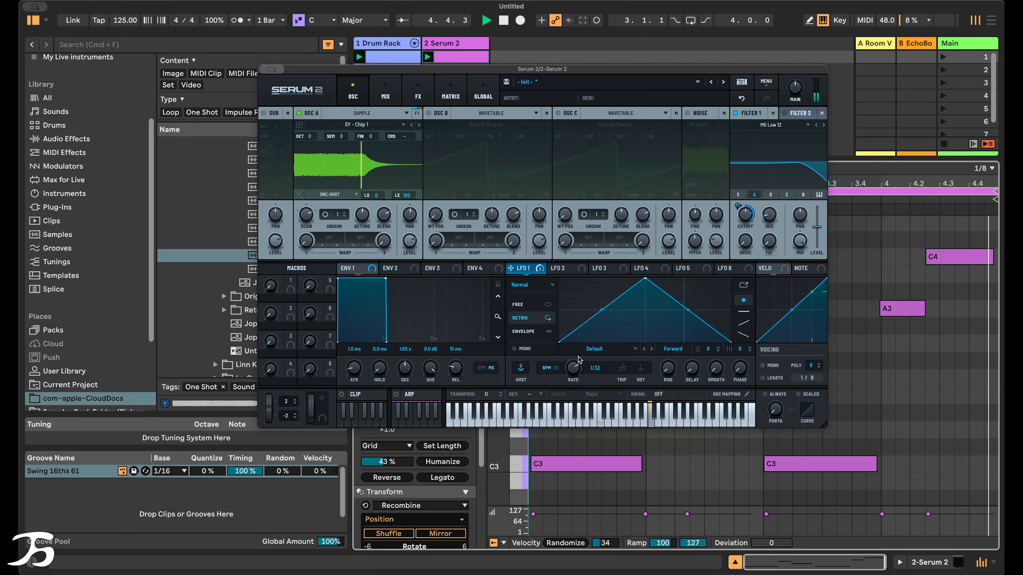
drag(769, 214, 781, 174)
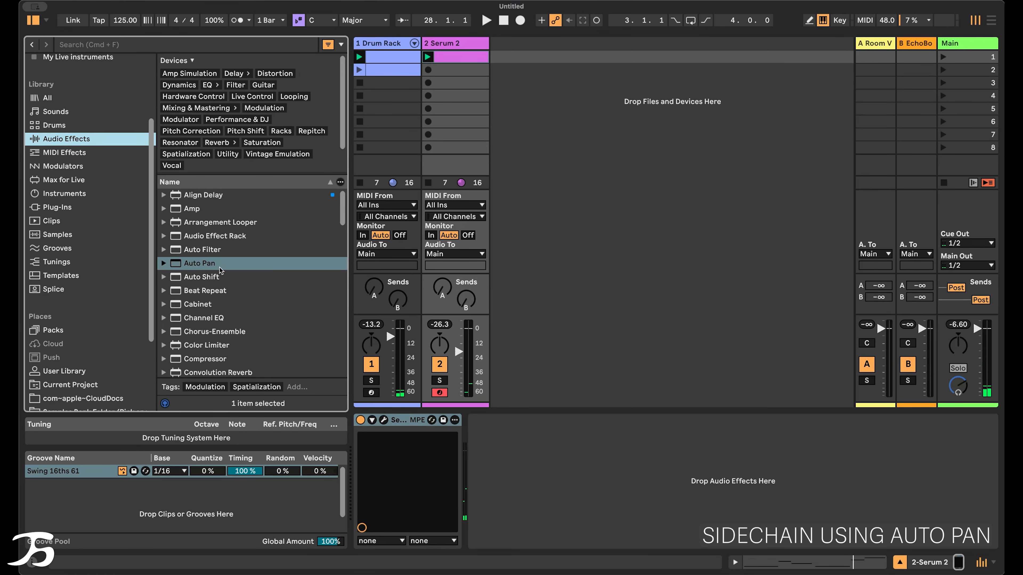
- Add an inverted Auto Pan to the Serum 2 track with a sawtooth waveform and an amount of 100 %
drag(219, 265, 519, 486)
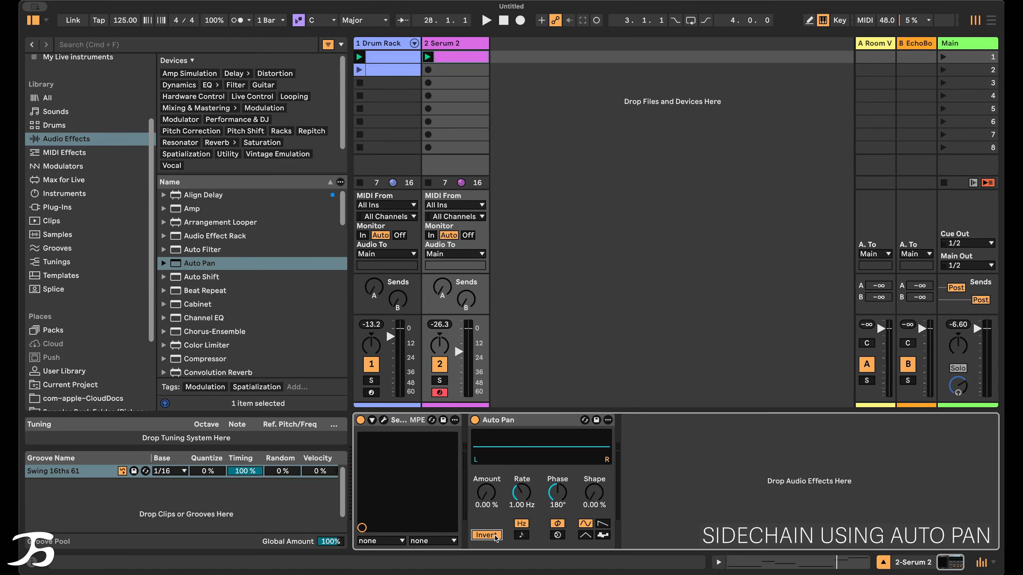
click(586, 535)
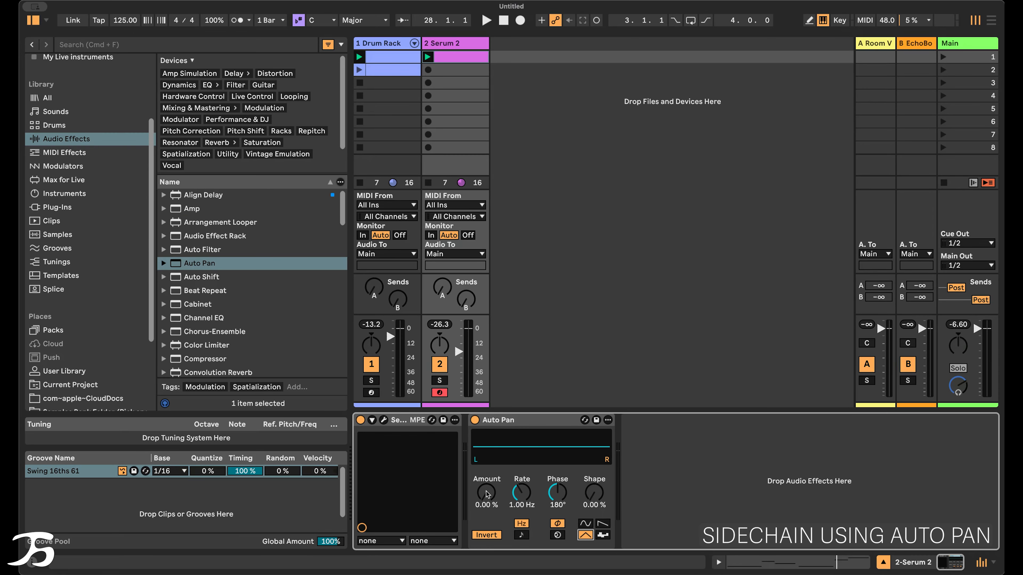
drag(486, 495, 486, 454)
click(602, 536)
click(603, 524)
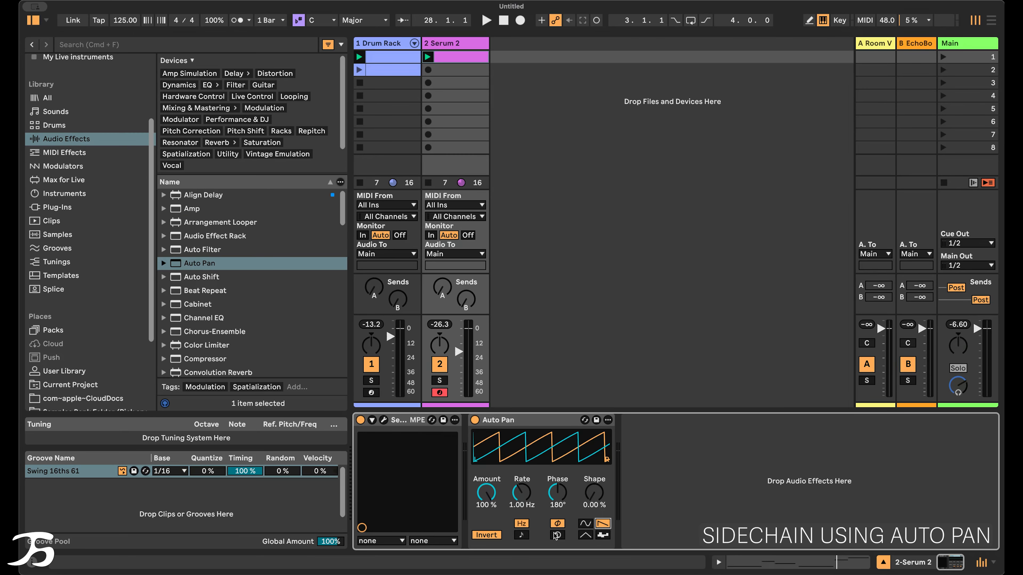
- Set the Auto Pan's phase to 0° and its tempo-synced rate to 1/4 while the clips play
click(496, 538)
click(497, 538)
drag(558, 494, 558, 534)
key(space)
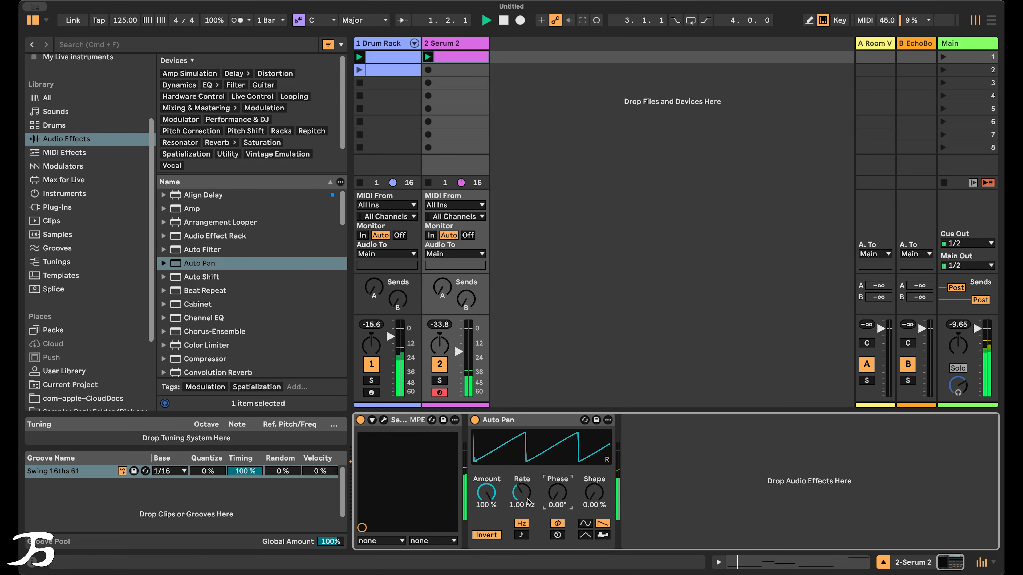
click(521, 535)
mouse_move(524, 500)
mouse_down()
mouse_move(524, 472)
mouse_move(524, 504)
mouse_up()
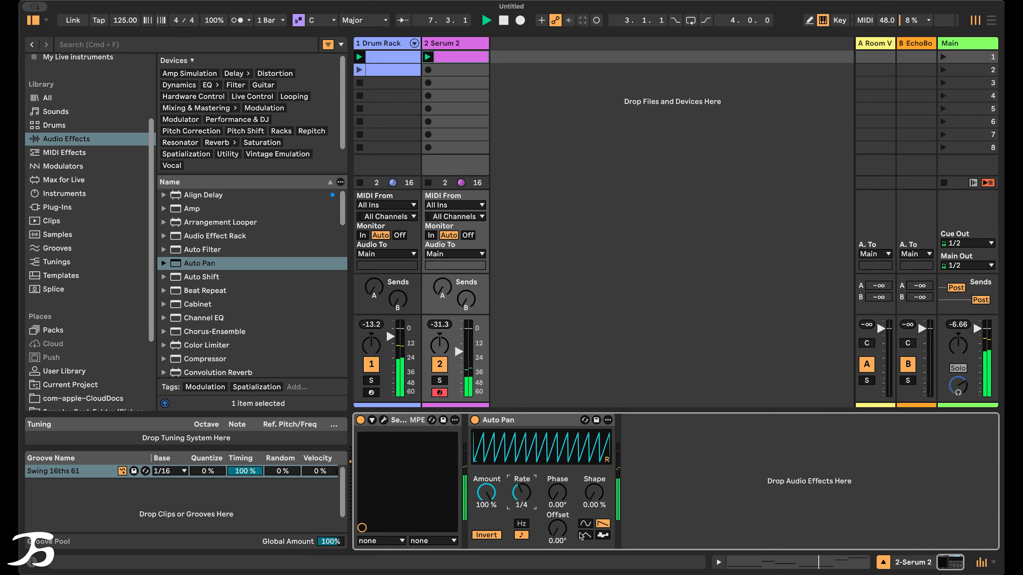
- Refine the Auto Pan sidechain with a shape of 33.3 %, a rate of 1/6 and an amount of 78.6 %
drag(558, 523, 594, 473)
drag(521, 492, 557, 524)
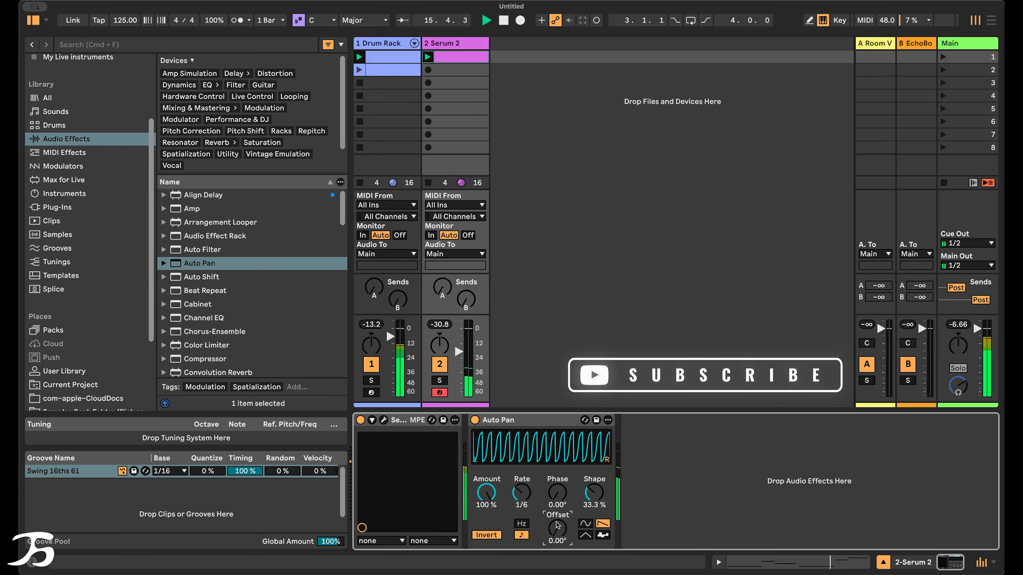
drag(486, 492, 486, 501)
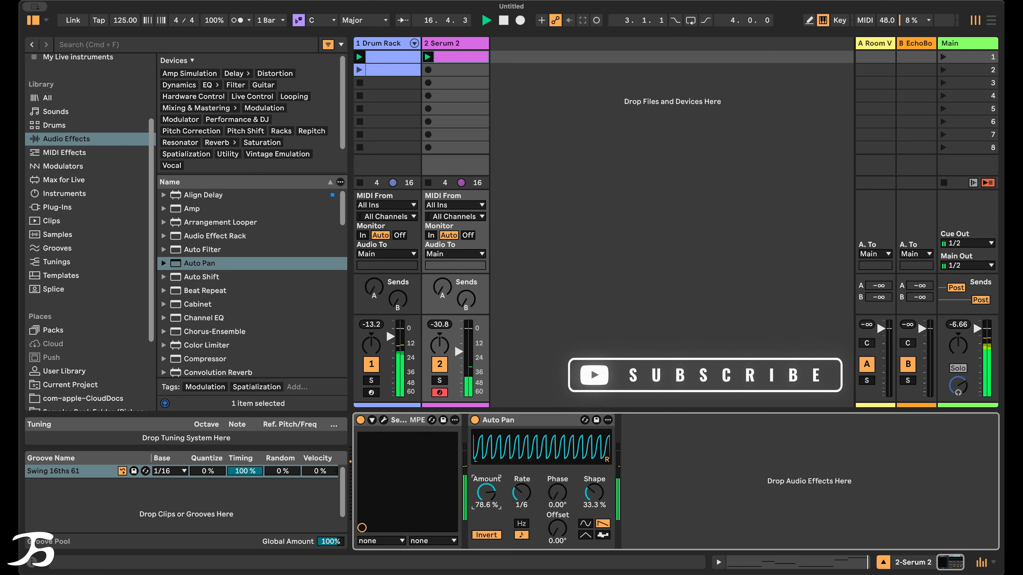
key(space)
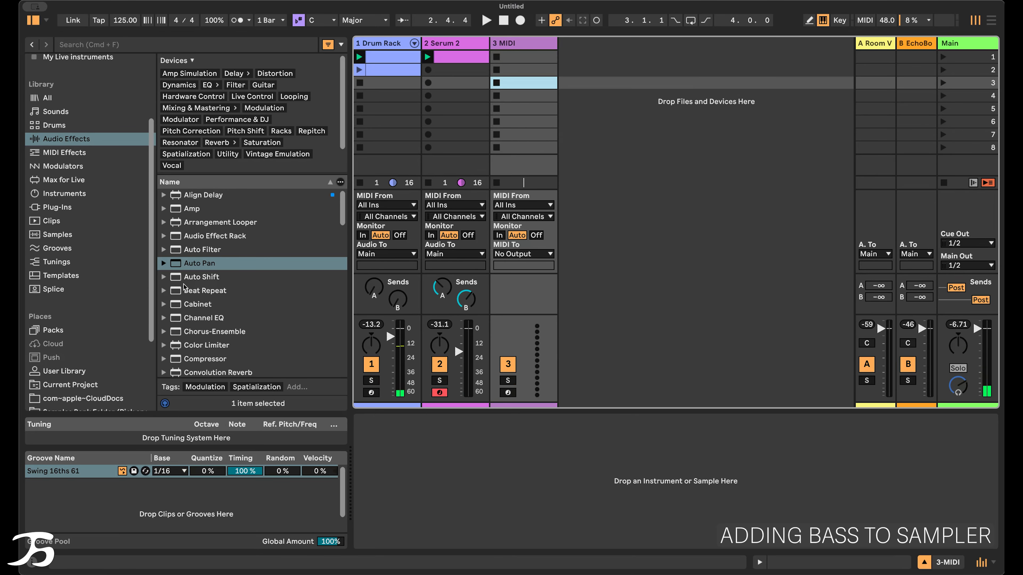
- Load the Jophiel kit's SY - Tone 1.wav as a sampler instrument on the new third MIDI track
scroll(139, 308, down, 3)
click(127, 319)
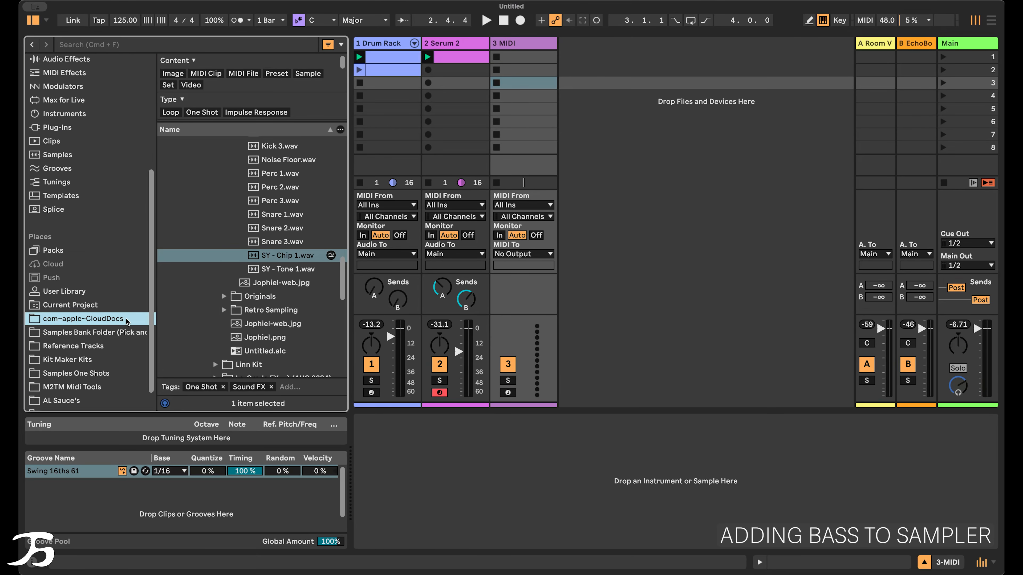
double_click(273, 269)
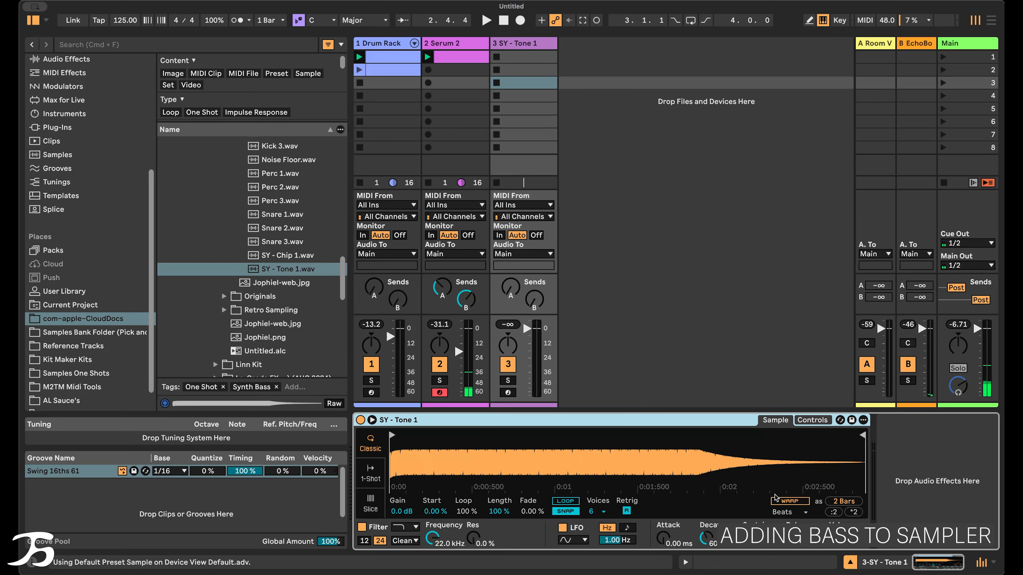
- Disarm the Serum 2 track and audition the bass tone with the computer keyboard's octave lowered to C2
click(440, 392)
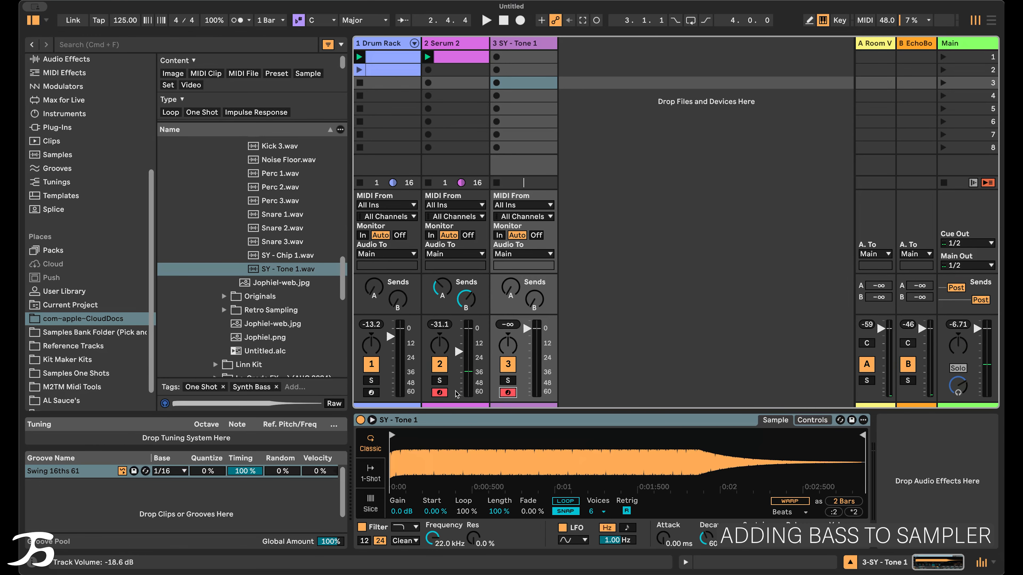
key(a)
key(z)
key(a)
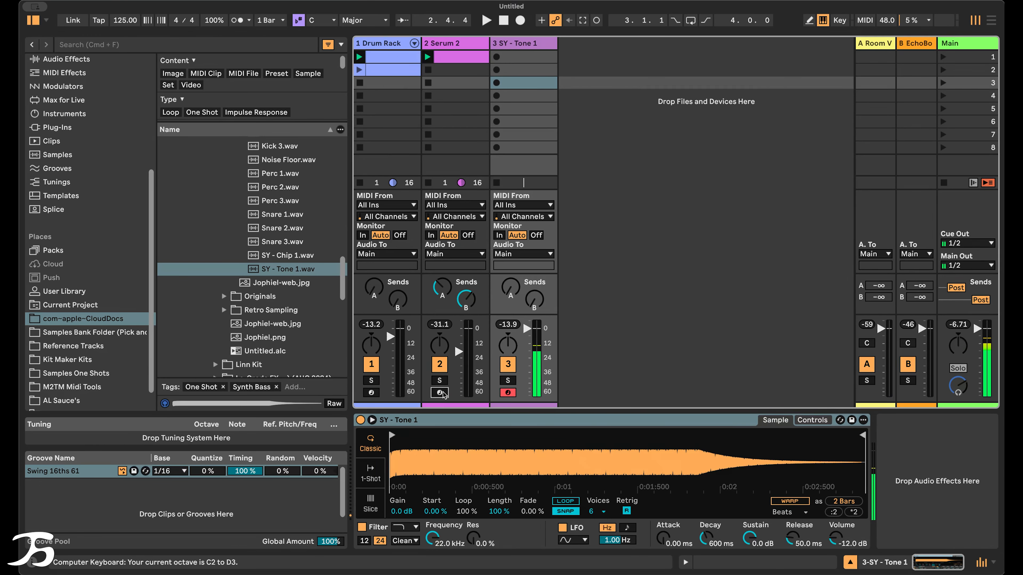
key(a)
- Copy the Serum 2 clip to the SY - Tone 1 track, transpose all its notes down one octave and launch it
double_click(527, 61)
drag(528, 61, 528, 61)
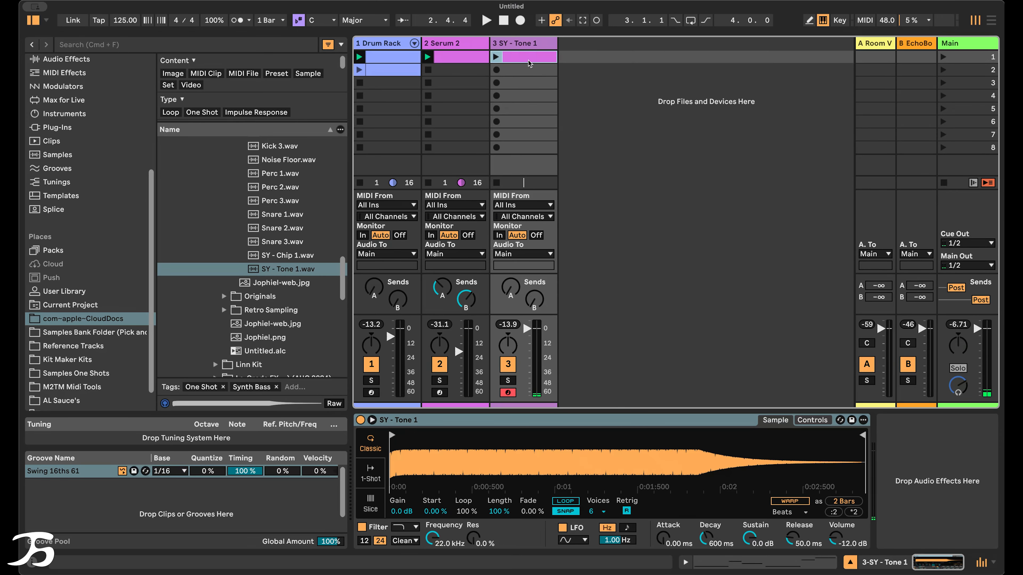
double_click(528, 60)
click(713, 434)
key(super+a)
key(shift+Down)
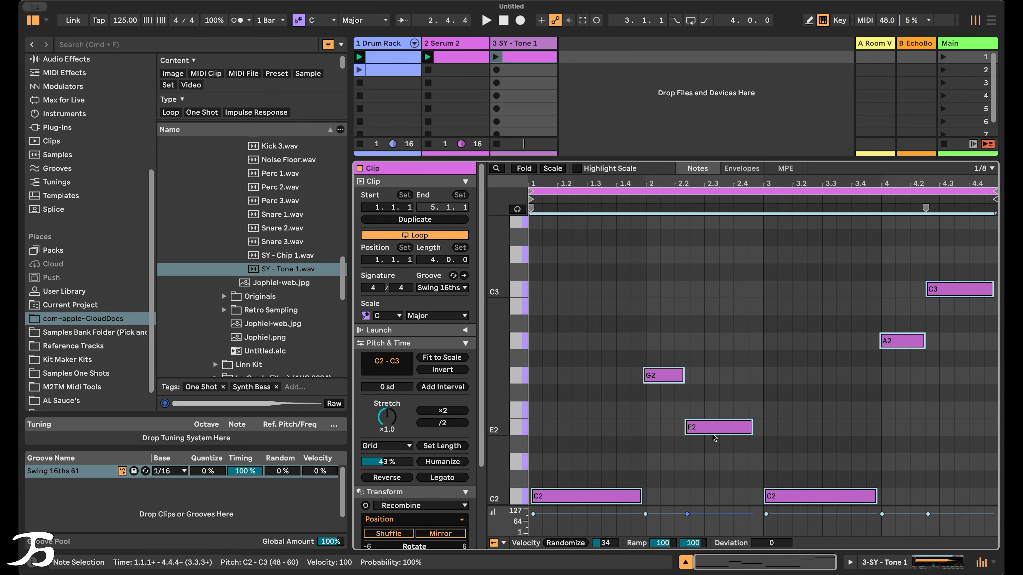
click(497, 59)
key(shift+Tab)
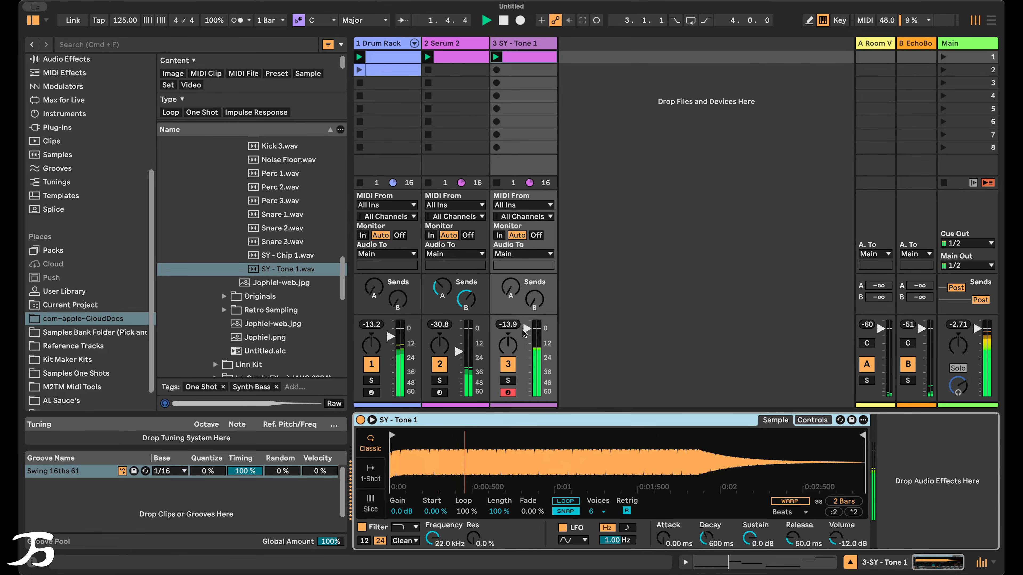
- Lower the SY - Tone 1 track's volume and set its sampler filter to the SMP circuit at 856 Hz with 9.52 dB drive
drag(525, 329, 525, 353)
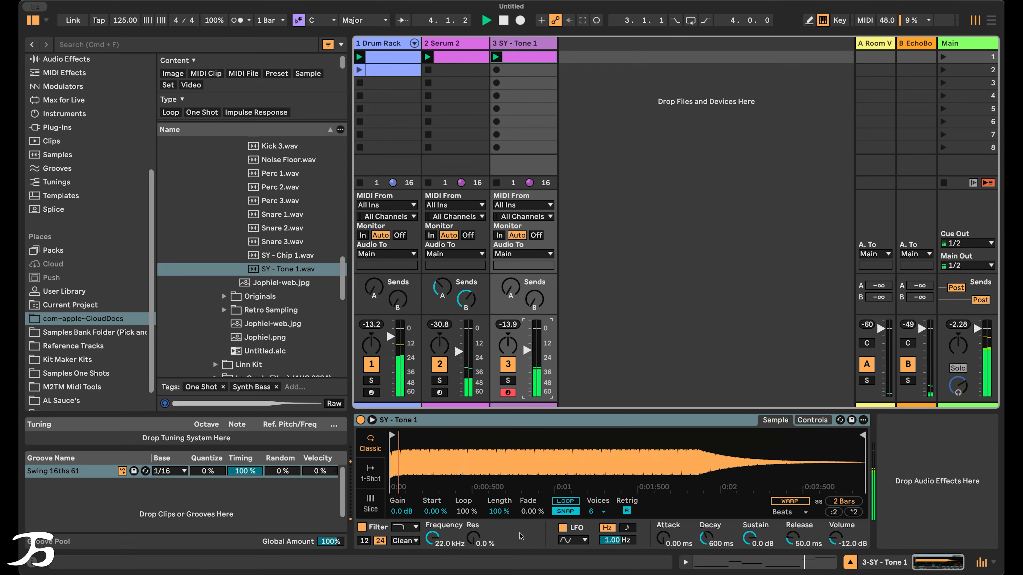
drag(433, 538, 432, 563)
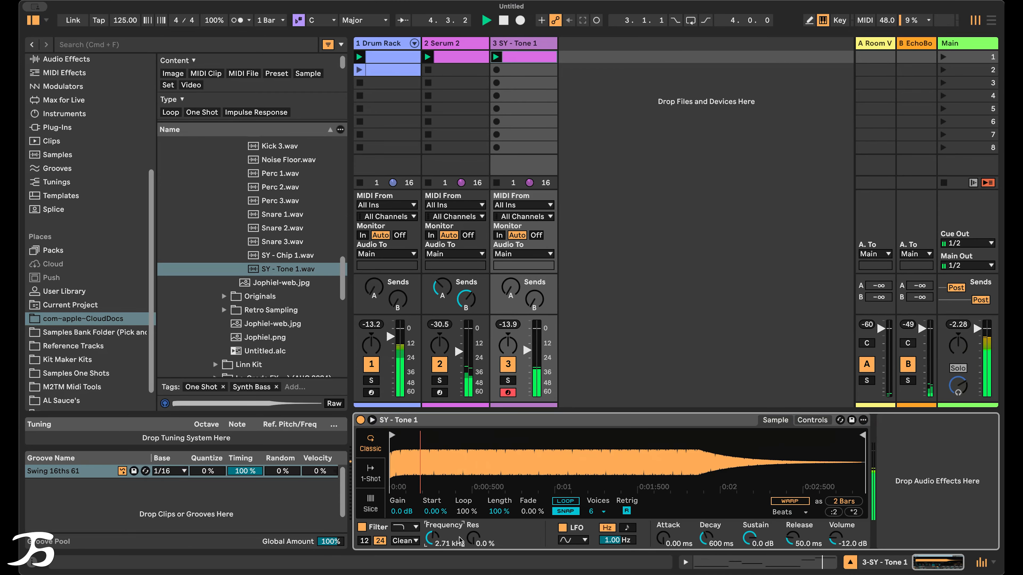
click(813, 421)
click(404, 541)
click(404, 514)
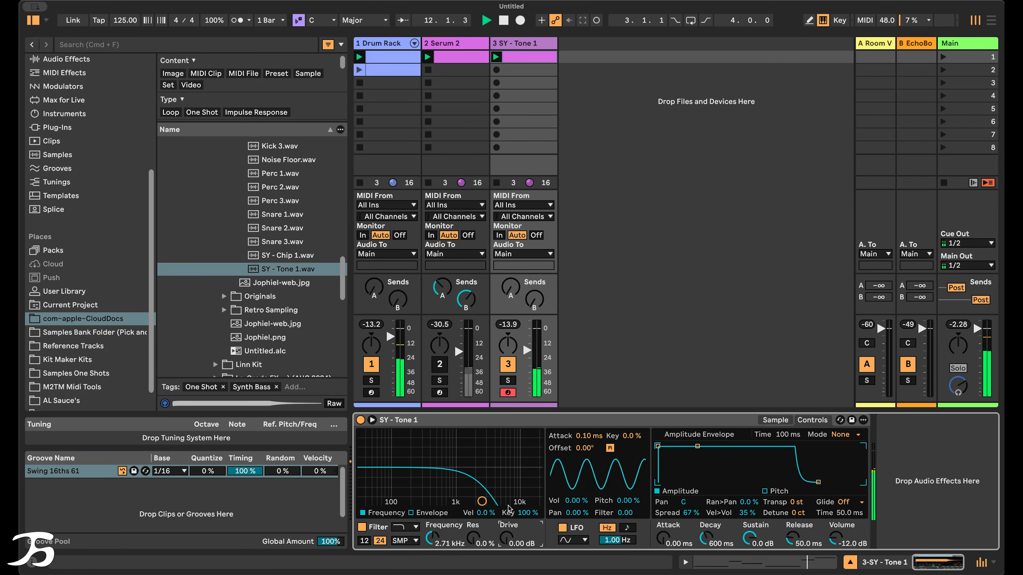
drag(506, 538, 506, 516)
drag(432, 539, 433, 548)
- Enable the sampler's filter envelope with amount 46, attack 17.2 ms and decay 5.41 s, slightly trim the track volume and stop playback
click(411, 513)
click(363, 435)
drag(532, 435, 532, 407)
drag(426, 448, 380, 423)
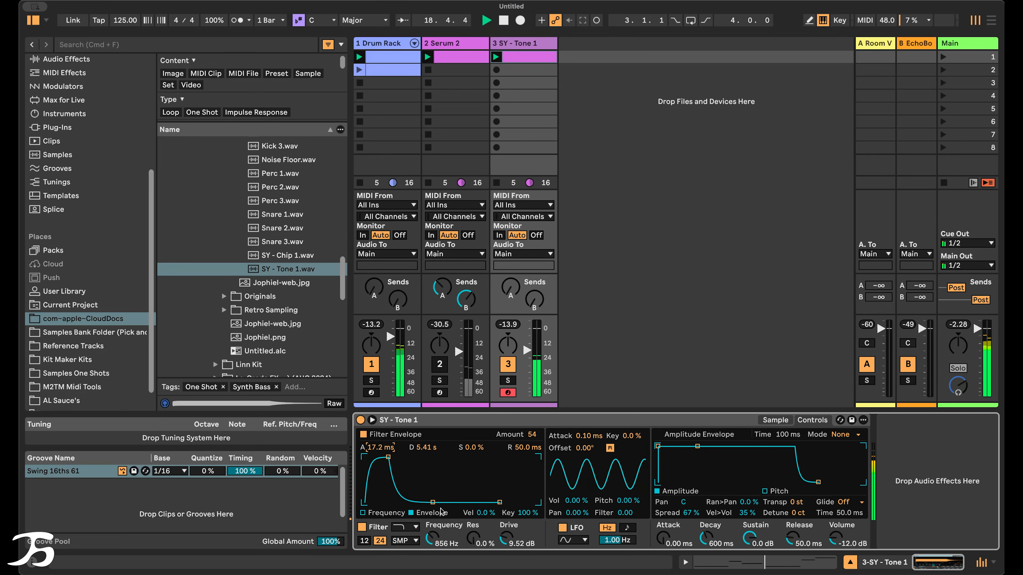
drag(527, 350, 527, 352)
key(space)
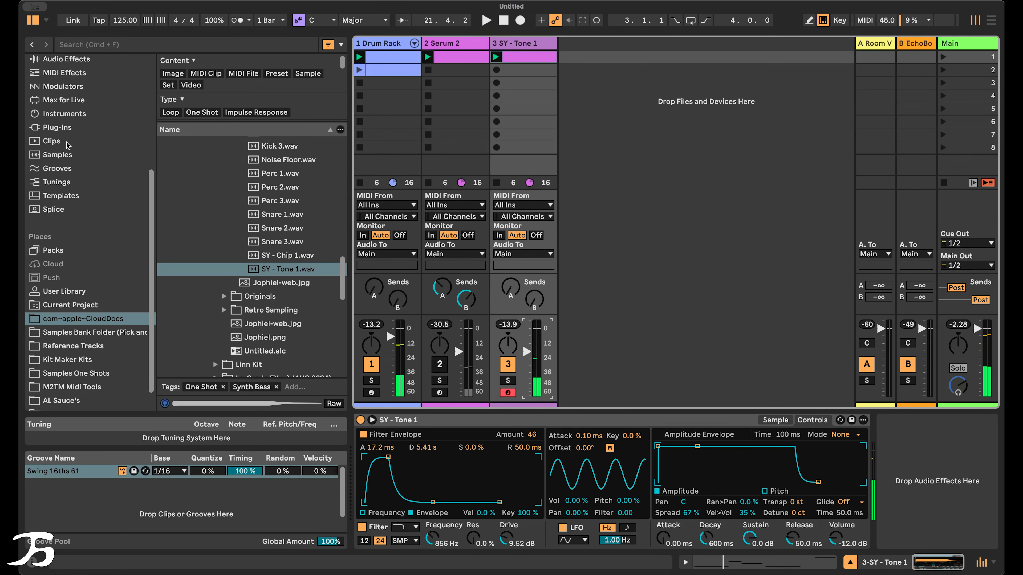
- Search the plug-ins for duck and add the Duck VST3 after the sampler on the SY - Tone 1 track
click(68, 127)
scroll(101, 151, up, 5)
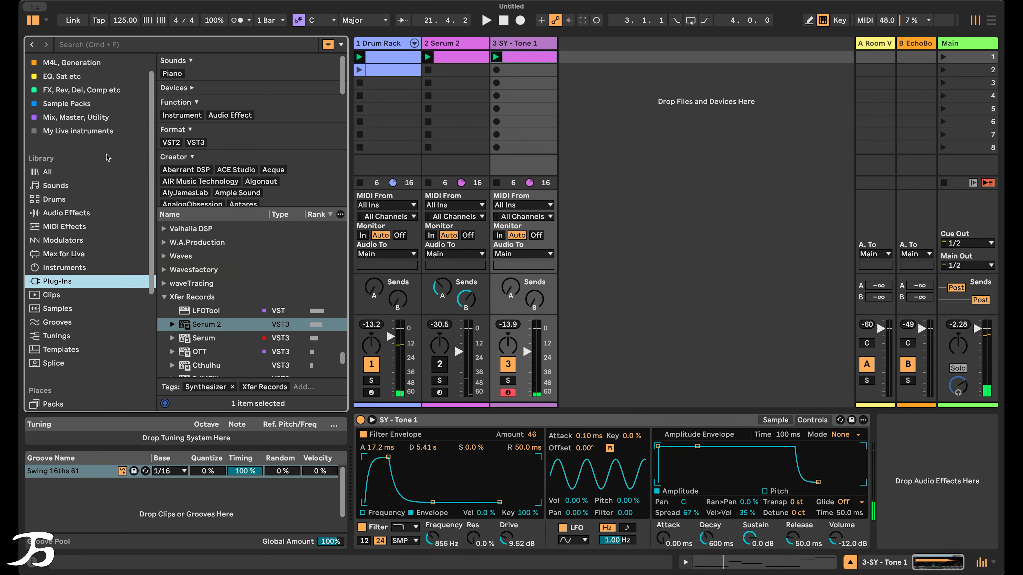
click(92, 45)
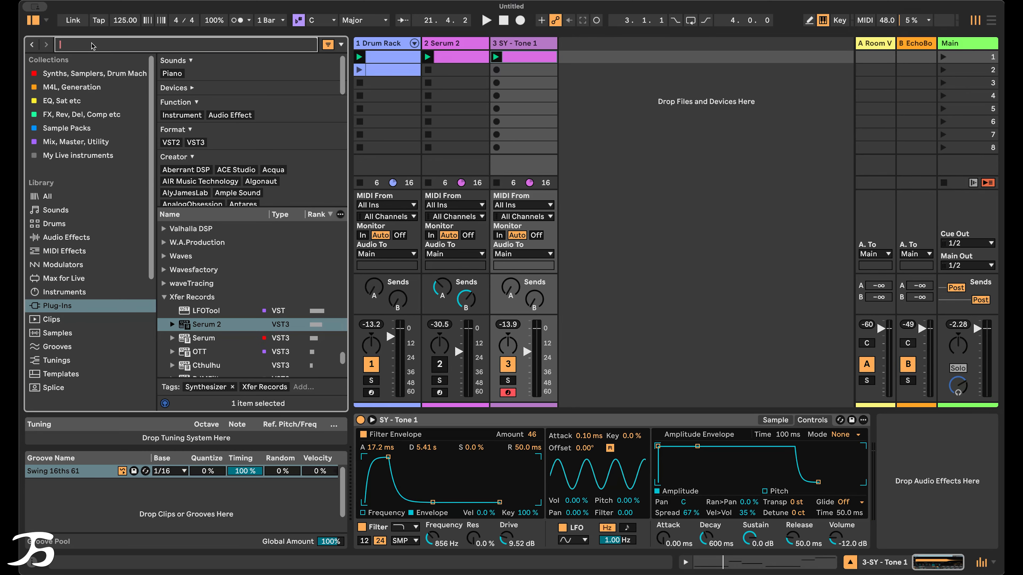
text(duck)
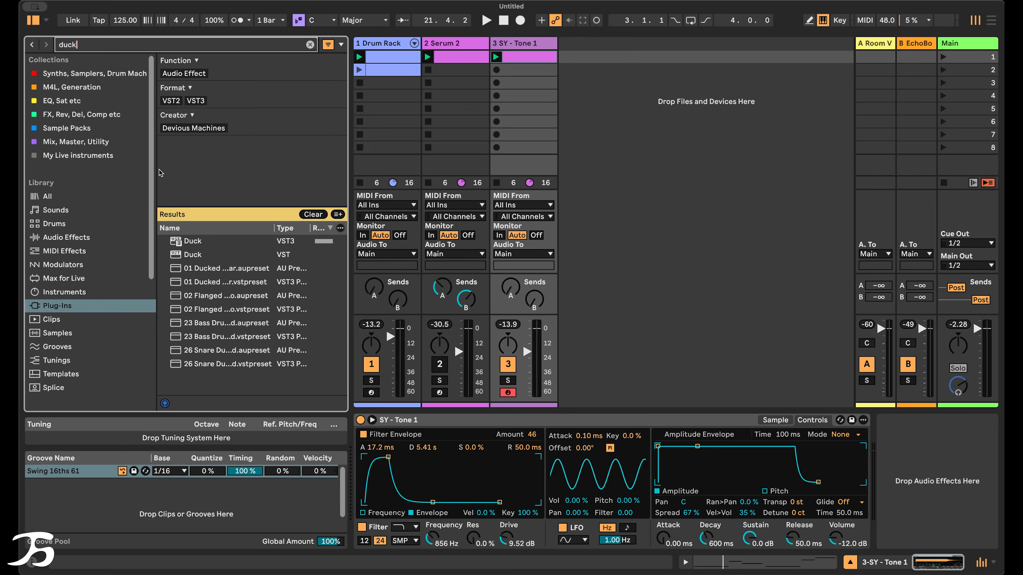
drag(201, 242, 874, 508)
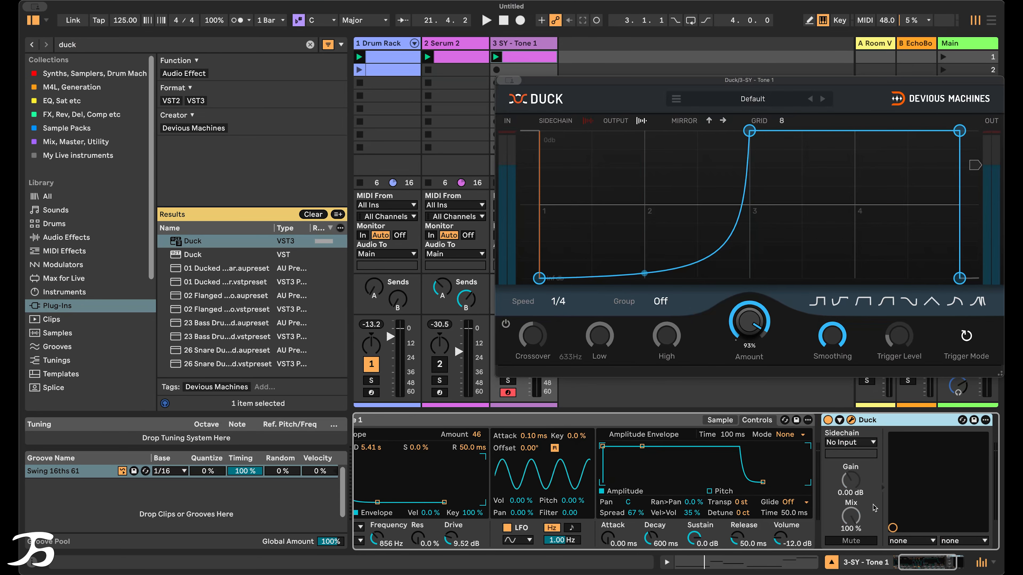
- During playback, move the upper end point of Duck's volume curve back to grid line 4
drag(685, 79, 620, 74)
key(space)
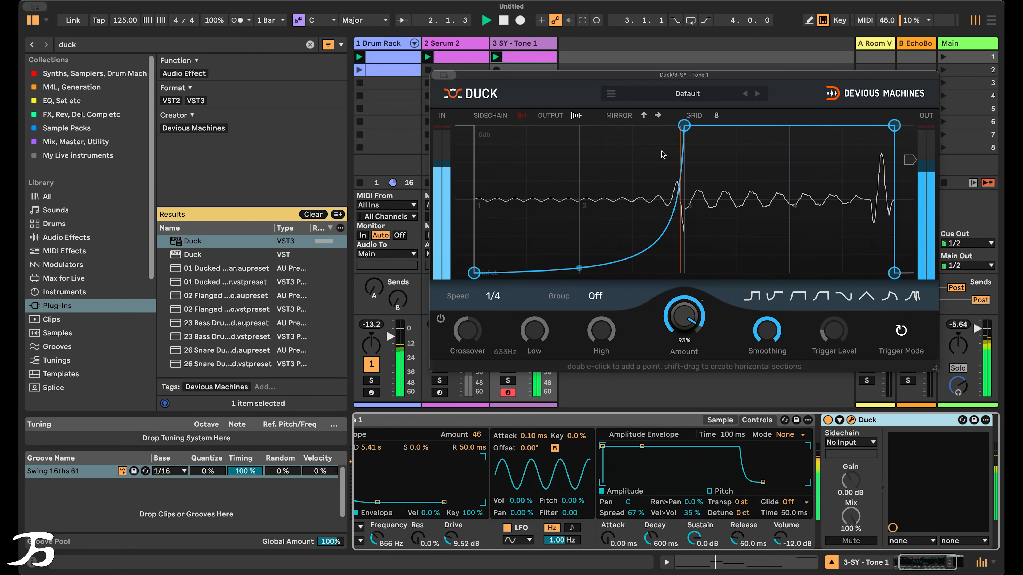
drag(894, 126, 790, 126)
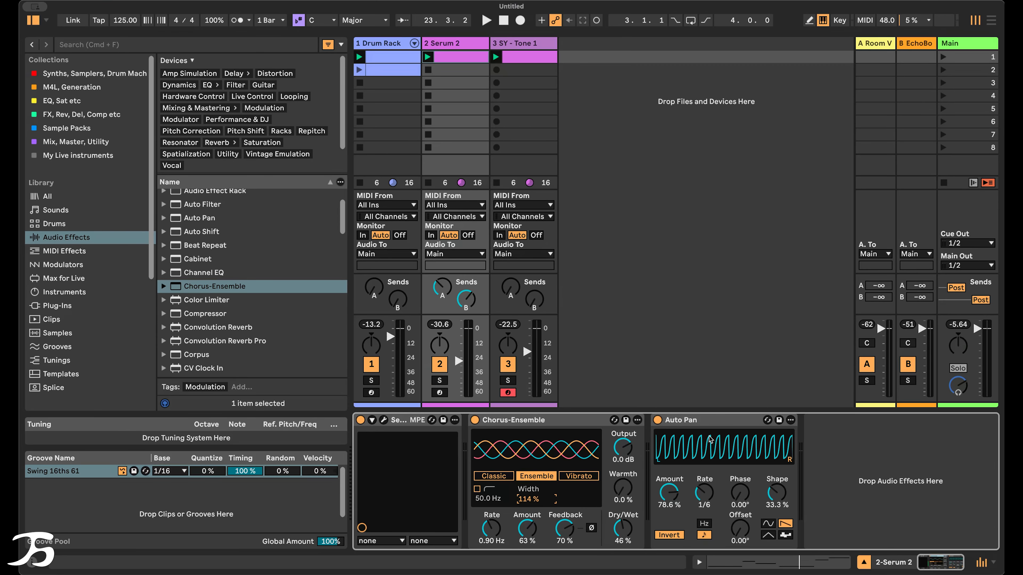
- Open the Drum Rack's second clip with the mixer enlarged above it, and stop the Serum 2 clip
click(378, 69)
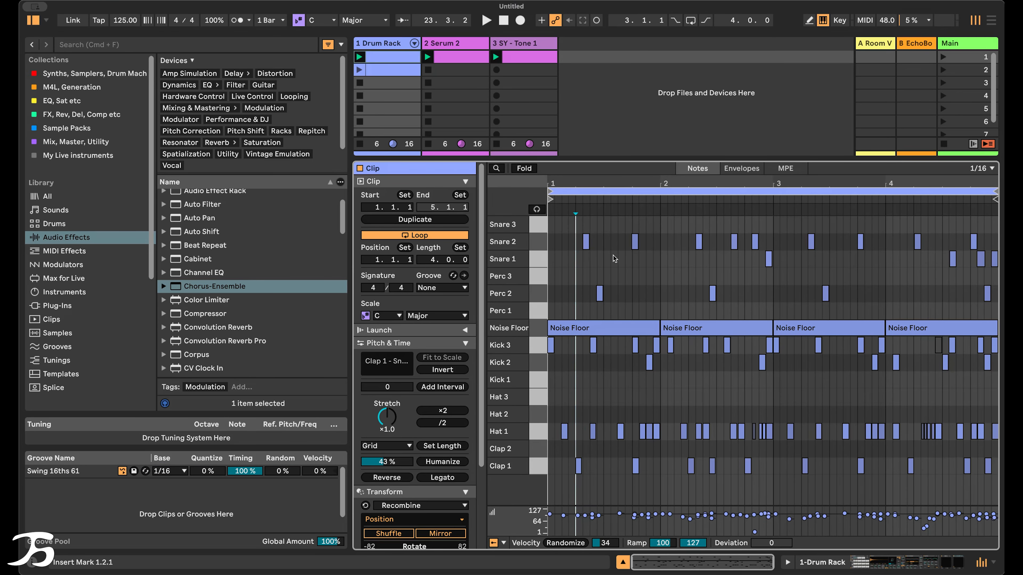
drag(604, 161, 610, 299)
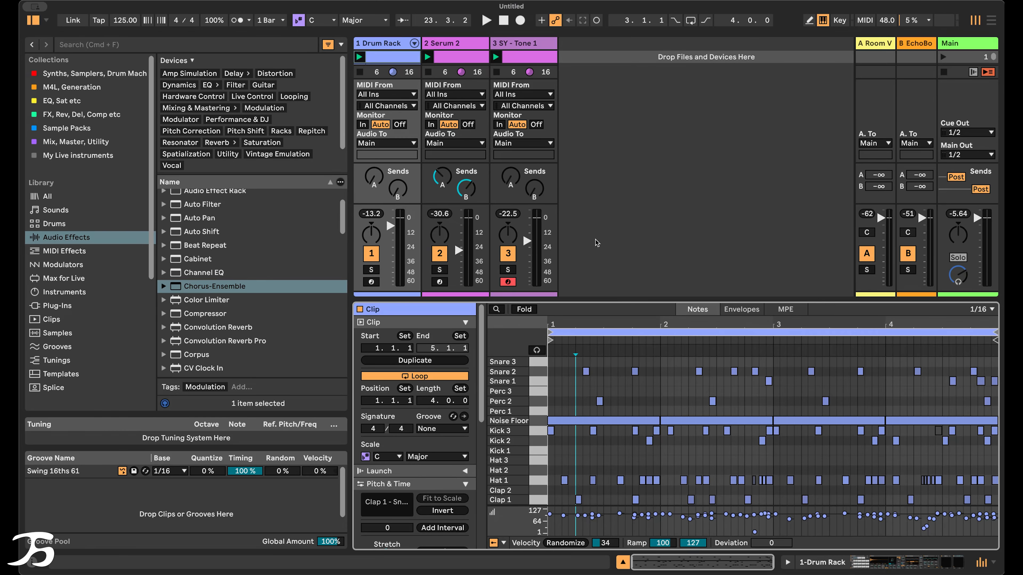
click(428, 72)
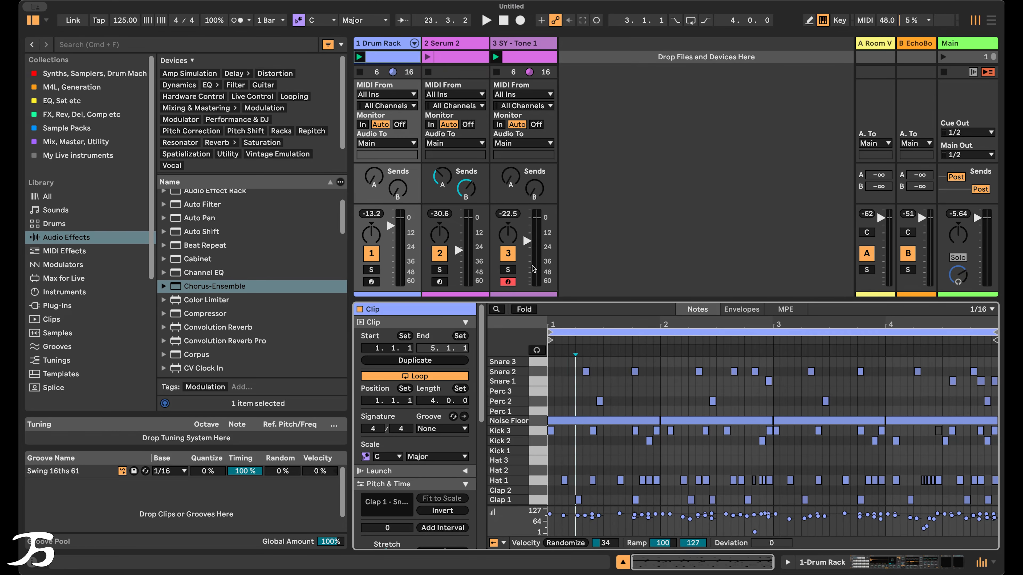
- Audition the SY - Tone 1 track in solo, show its device chain and take it out of solo
click(508, 269)
key(space)
key(space)
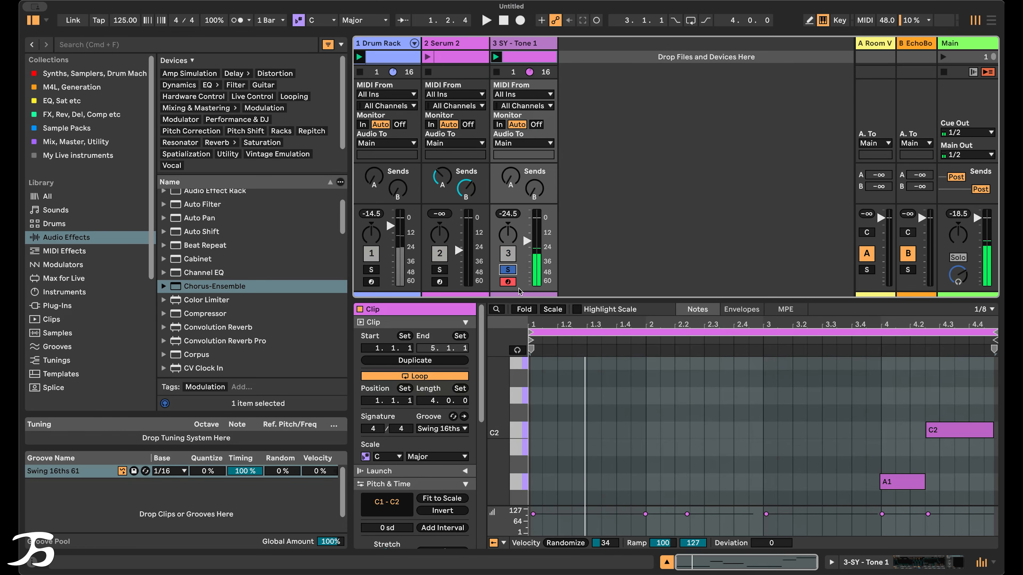
click(924, 566)
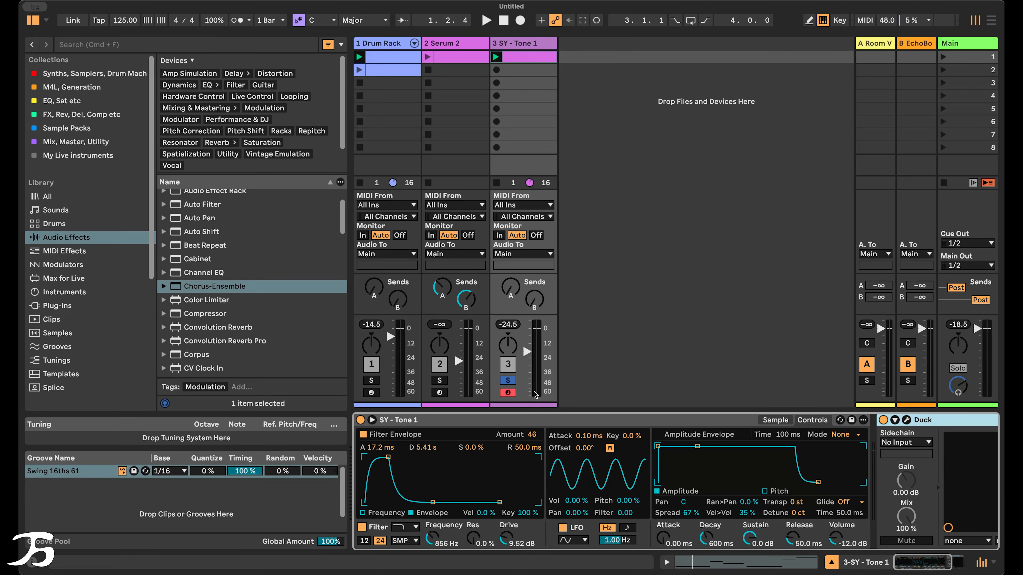
click(508, 381)
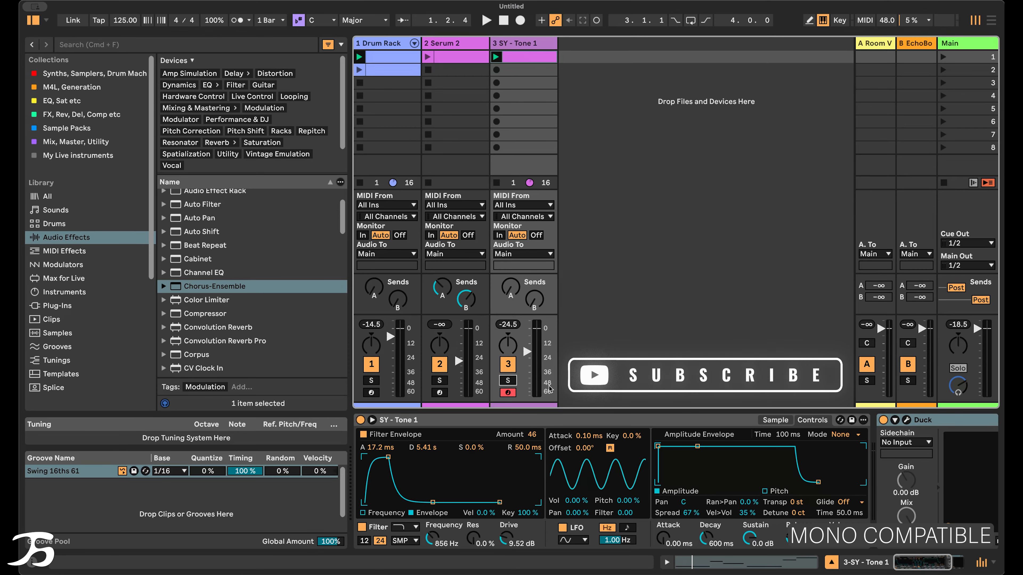
- Search the plug-ins for insight and load Insight 2 at the end of the SY - Tone 1 device chain
click(533, 43)
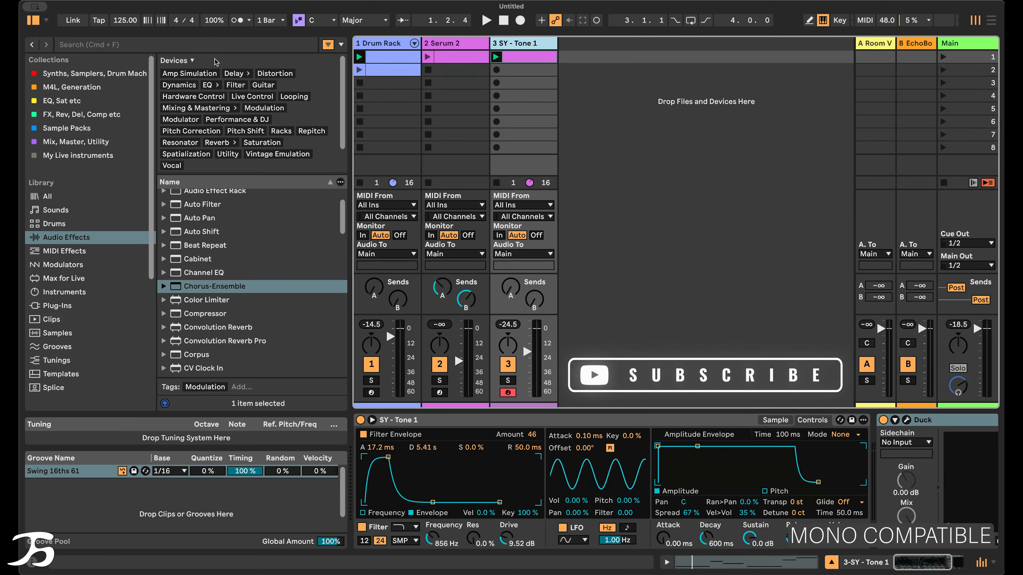
click(140, 44)
text(insite)
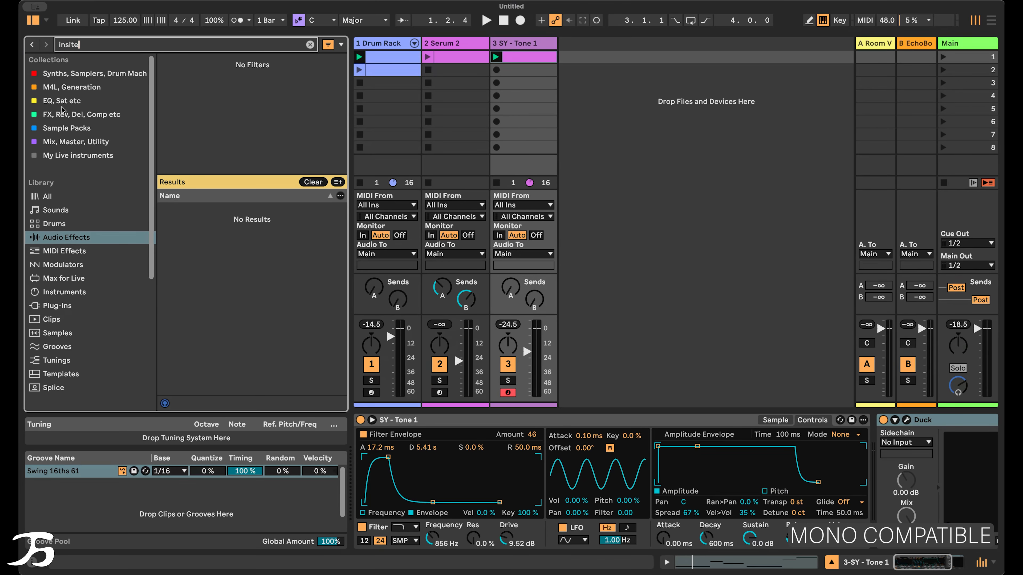
right_click(62, 209)
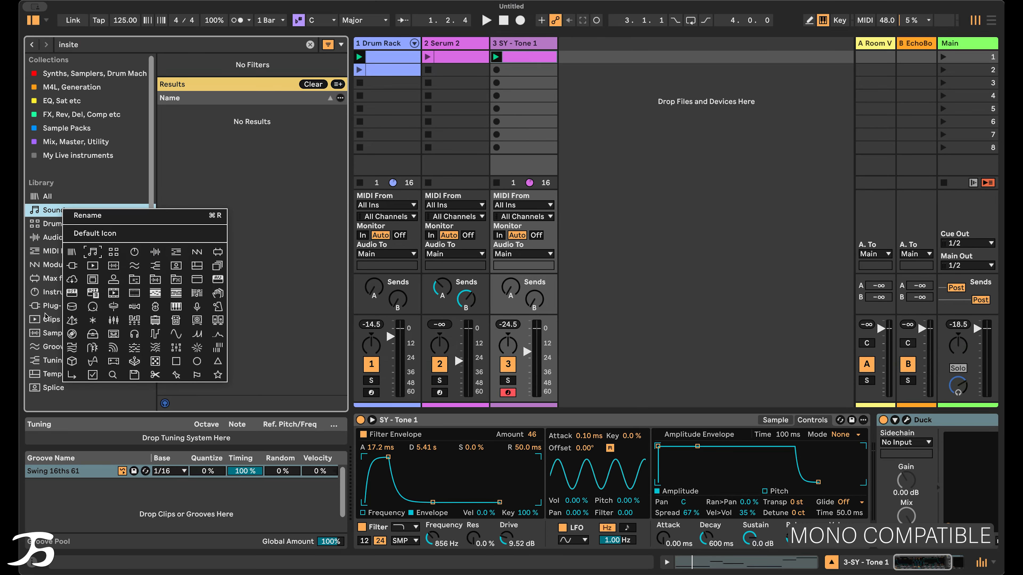
click(53, 307)
click(86, 42)
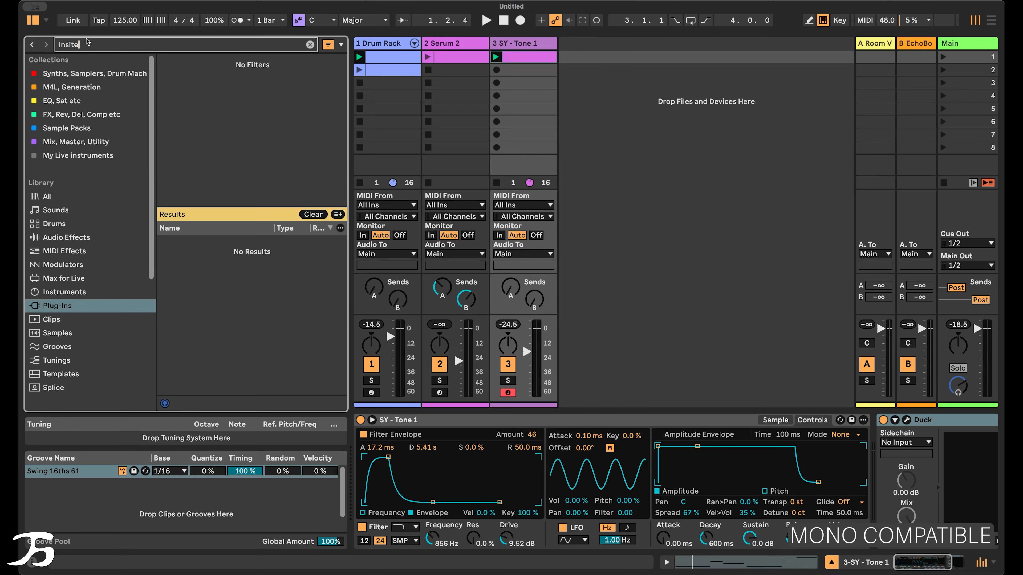
key(BackSpace)
key(BackSpace)
text(ght)
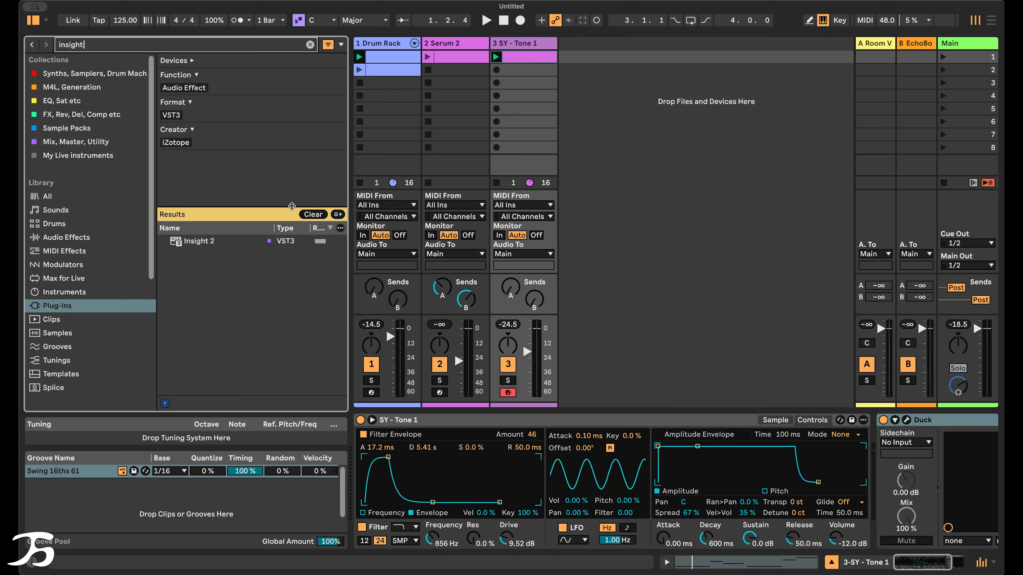
click(194, 241)
- Turn on Insight's Sound Field module and play the clips briefly to check the bass's stereo phase correlation
drag(527, 82, 528, 82)
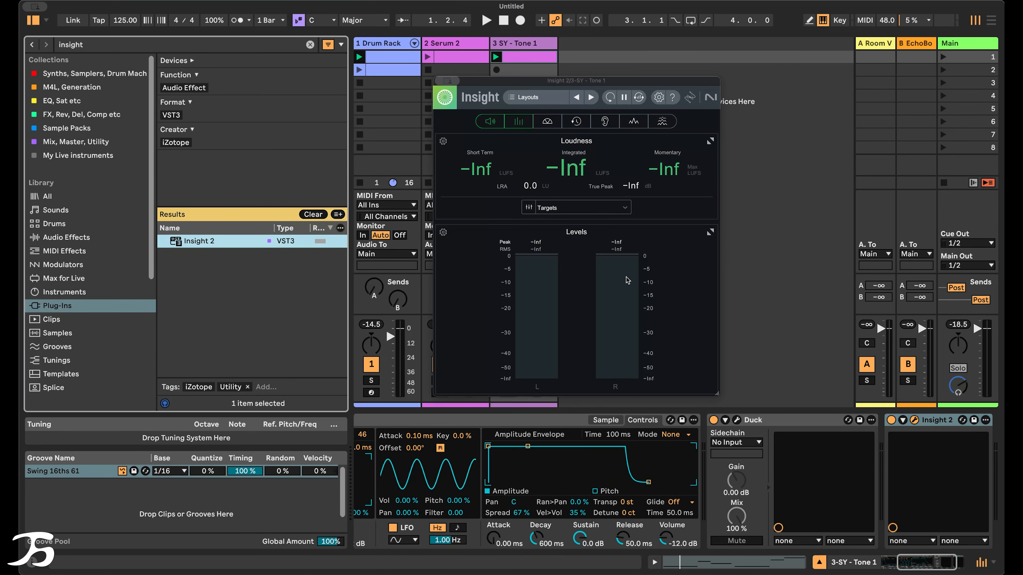
key(space)
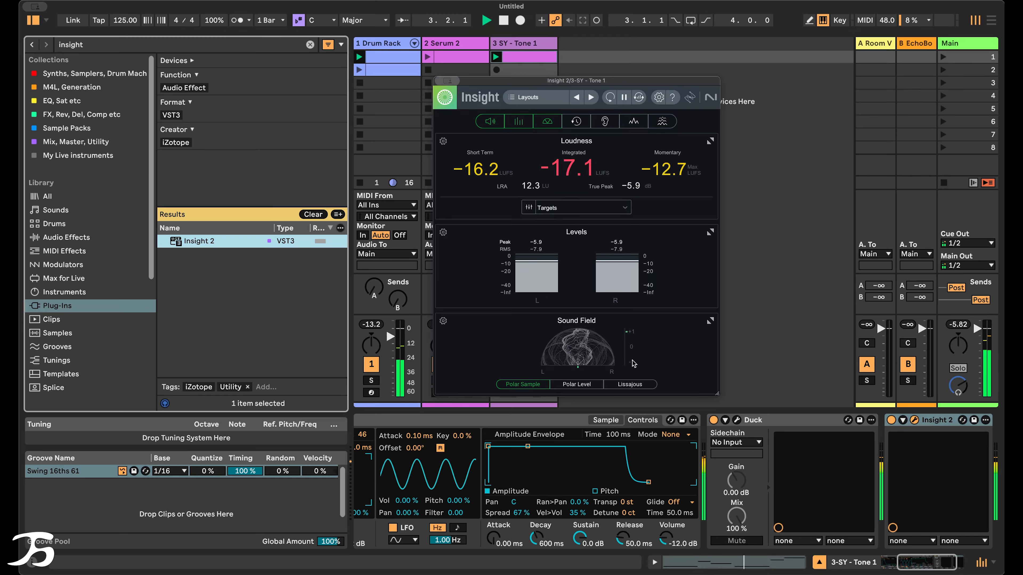
key(space)
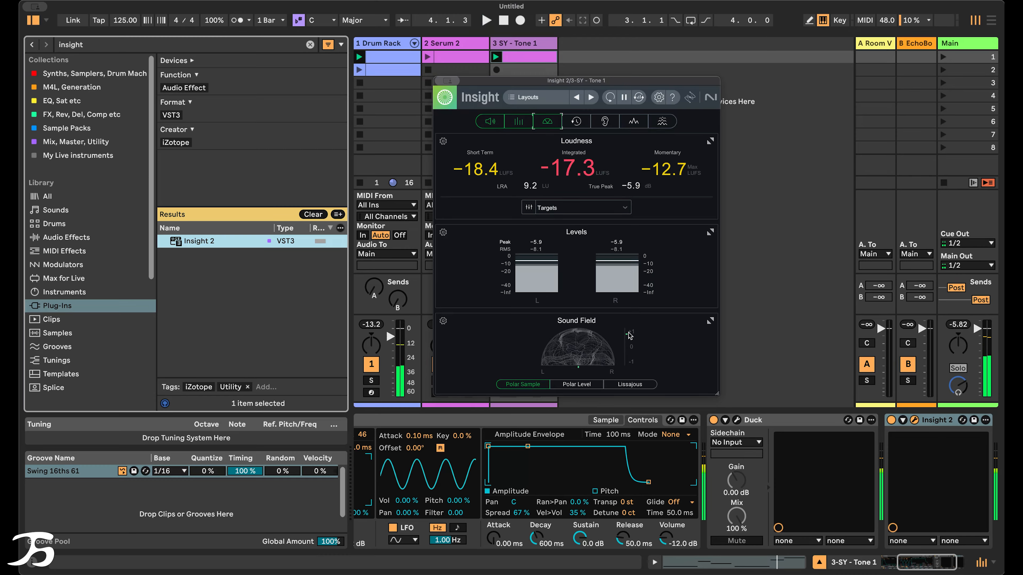
- Clear the plug-in search and insert an EQ Eight from the audio effects between Duck and Insight 2
click(310, 44)
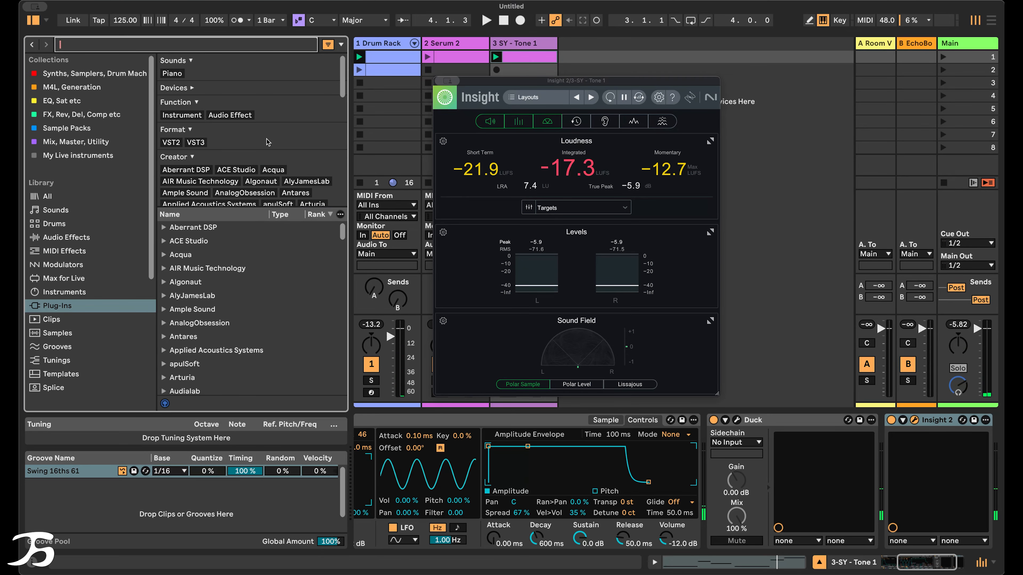
scroll(236, 270, down, 10)
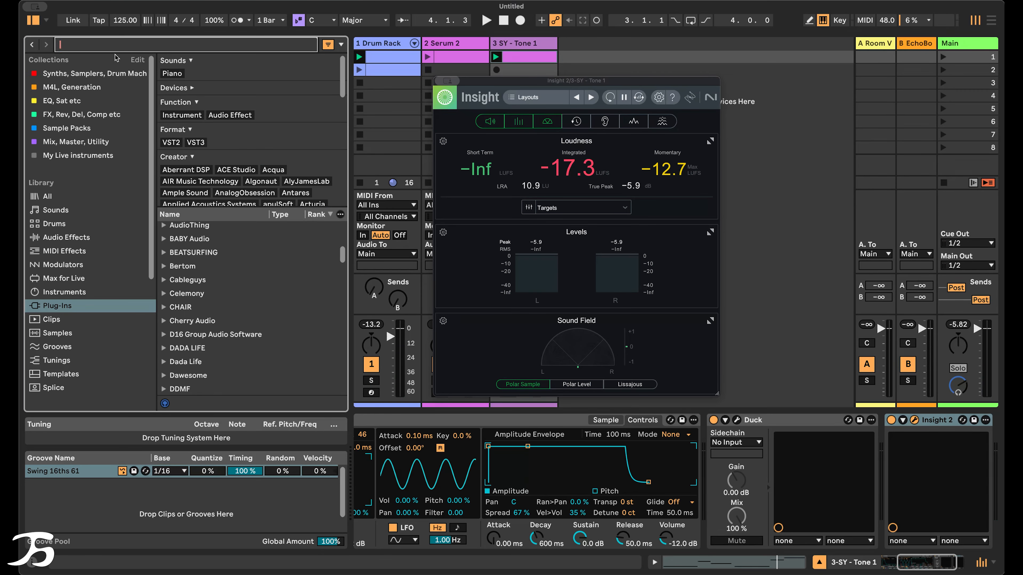
click(61, 238)
scroll(231, 278, down, 12)
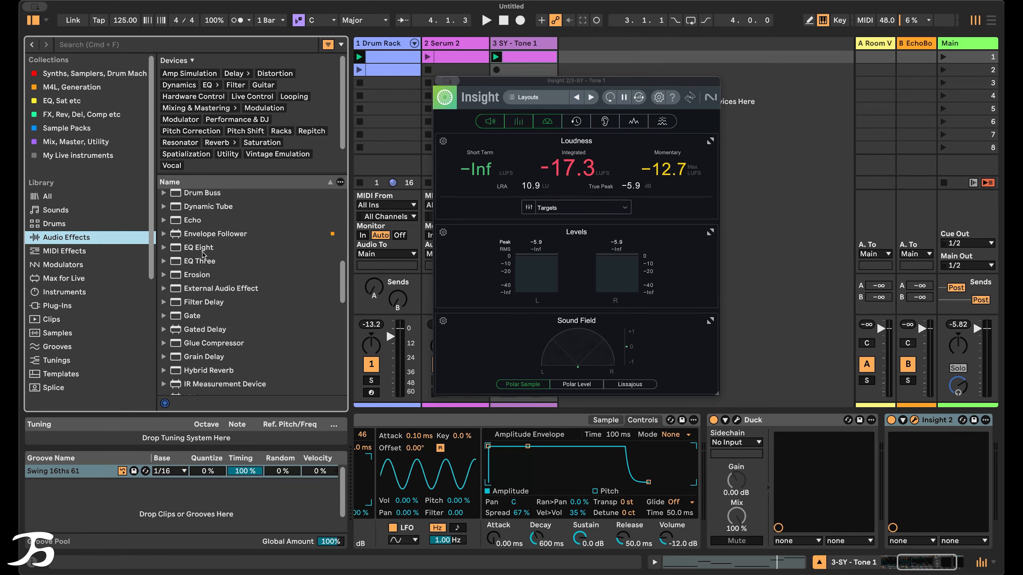
click(209, 249)
scroll(844, 471, right, 3)
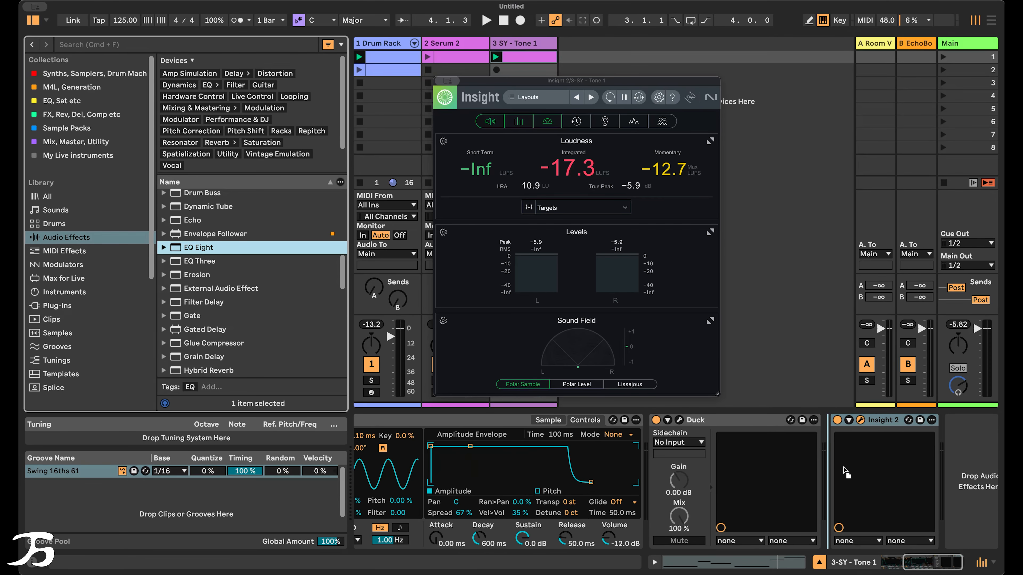
drag(209, 248, 831, 468)
- Enlarge the Insight window, hide its Loudness and Levels modules, and place it clear of the EQ Eight
drag(610, 83, 451, 31)
drag(584, 357, 710, 440)
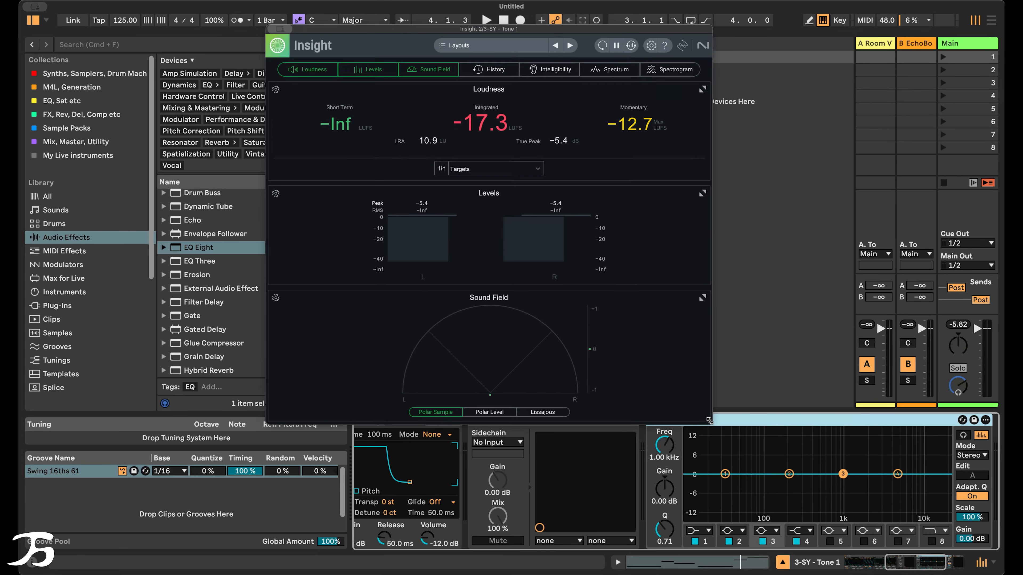
click(421, 71)
click(396, 71)
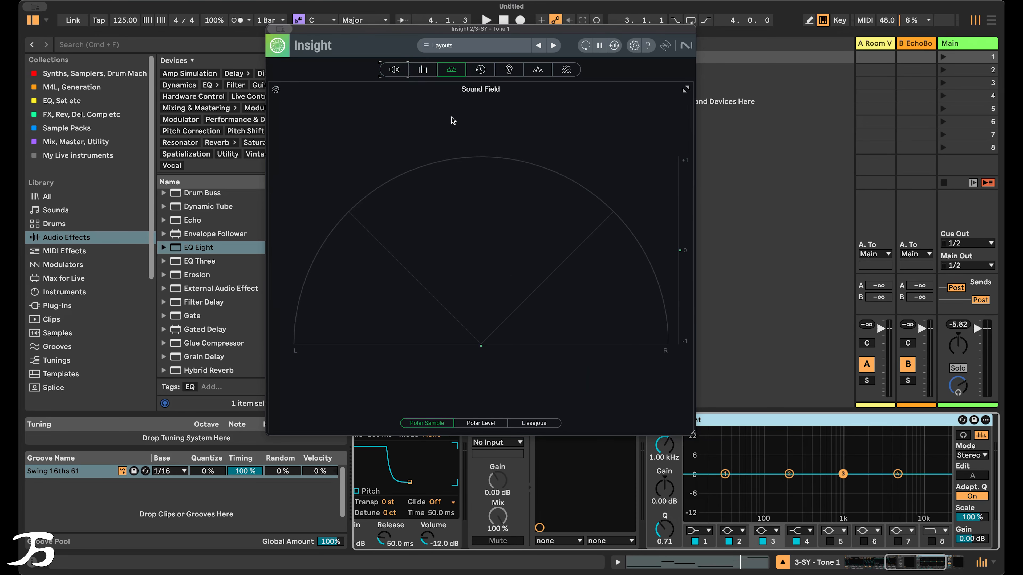
drag(517, 28, 381, 7)
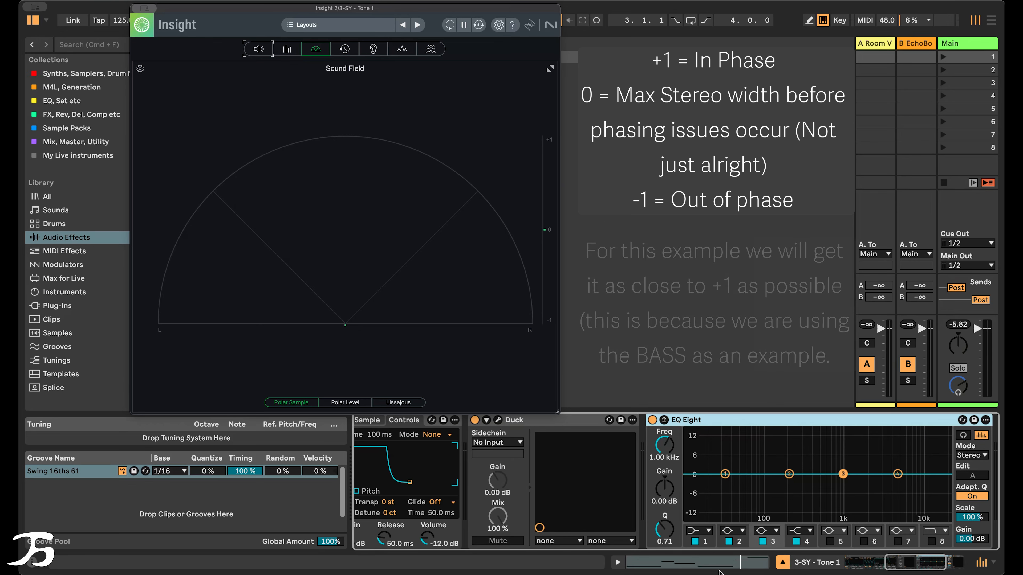
- Make EQ Eight's band 1 a low cut, change the mode to M/S, disable the band for Mid and switch editing to Side
click(700, 531)
click(701, 454)
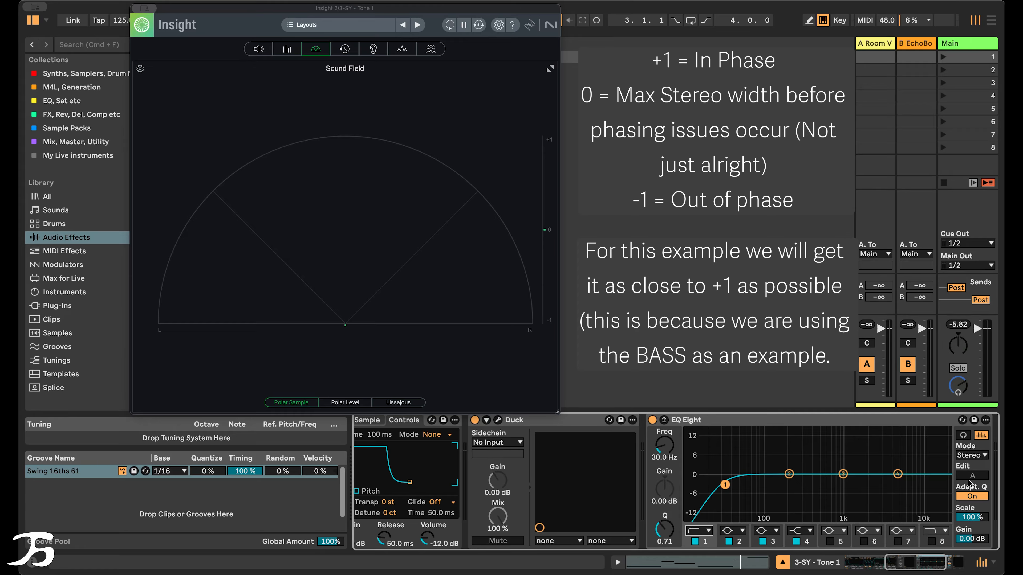
click(972, 456)
click(981, 489)
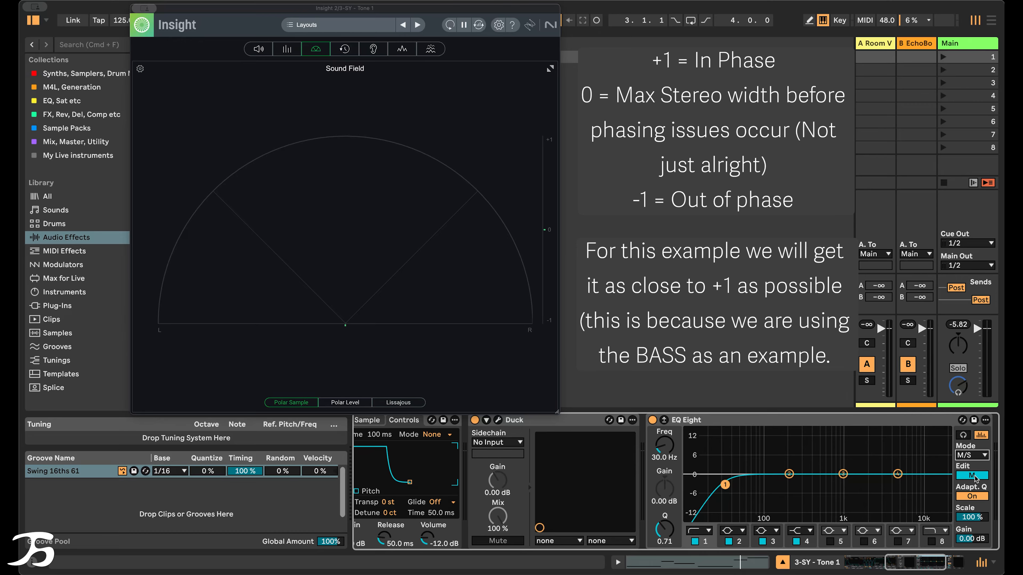
click(694, 542)
click(970, 478)
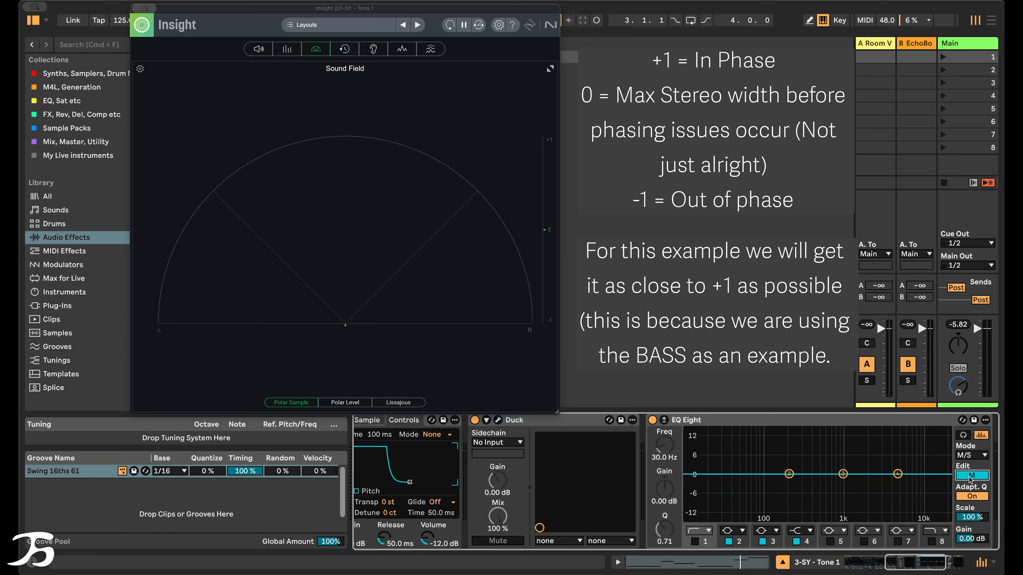
- Switch EQ Eight to Side editing, enable band 1 and, with the clips playing, raise its low-cut frequency to 107 Hz
click(969, 478)
click(695, 542)
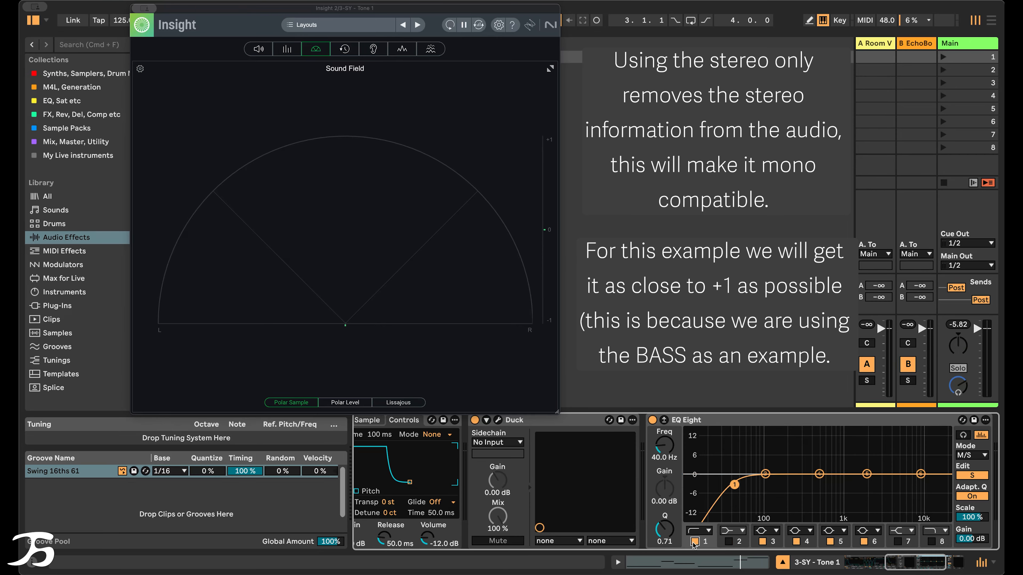
drag(734, 485, 689, 483)
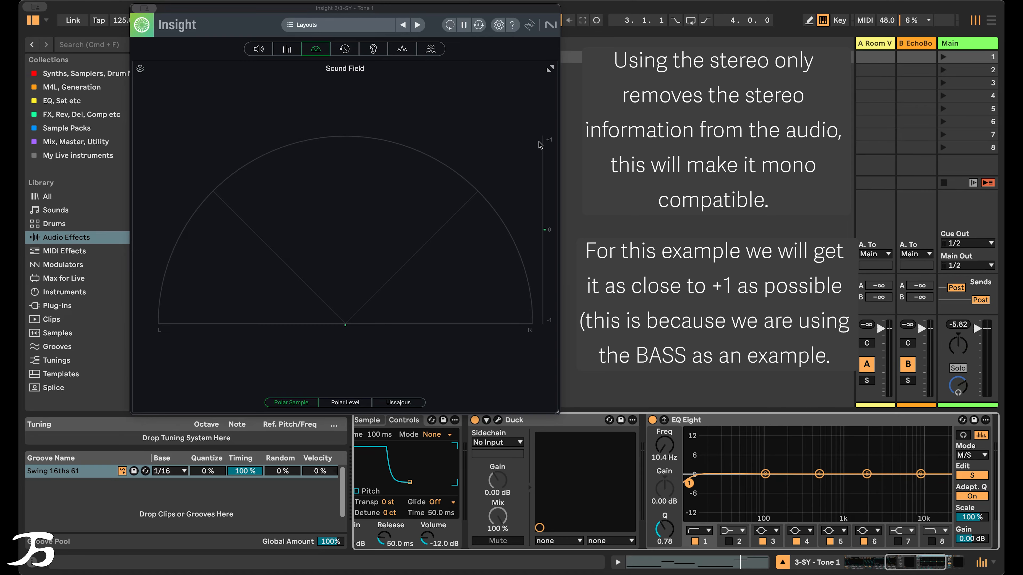
key(space)
drag(689, 484, 767, 483)
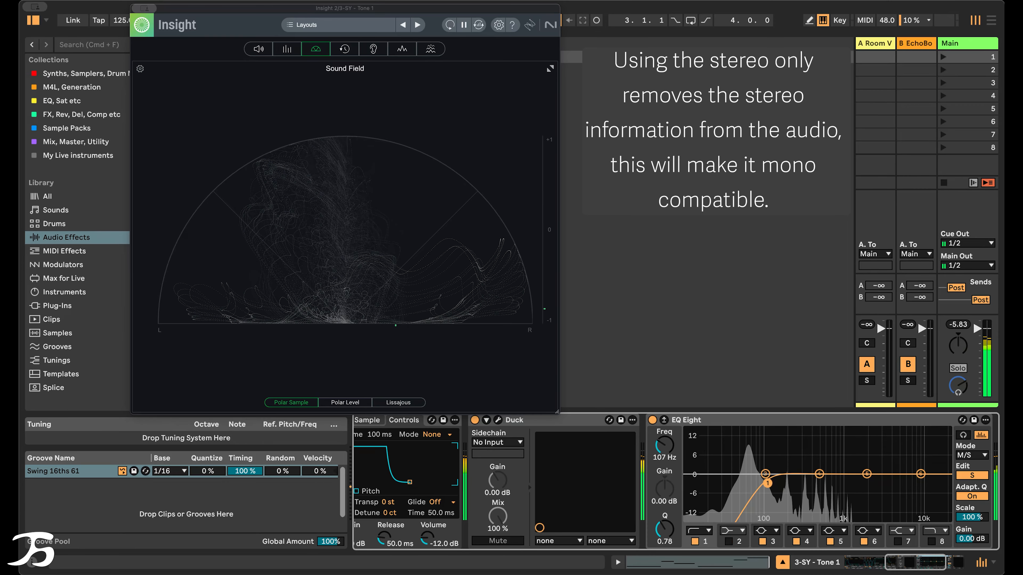
- Change band 1's Side filter to the steeper x4 low cut and set its frequency to 111 Hz
click(693, 531)
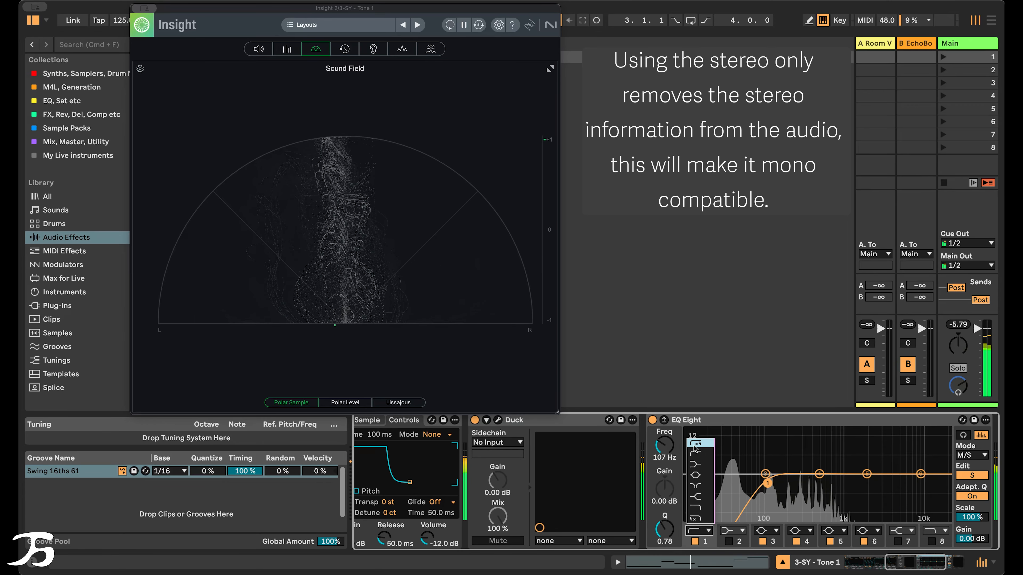
click(698, 443)
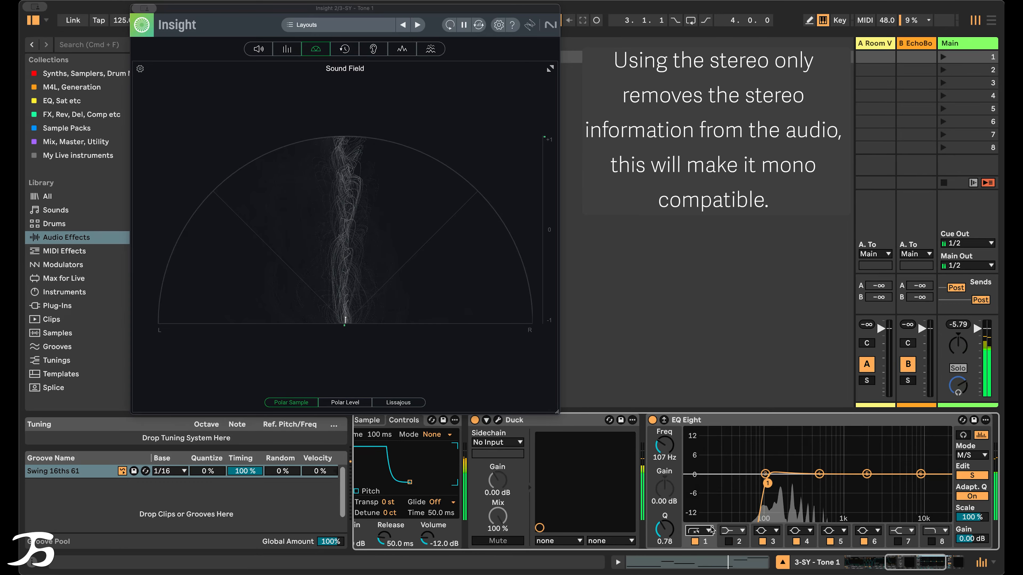
drag(664, 457, 664, 462)
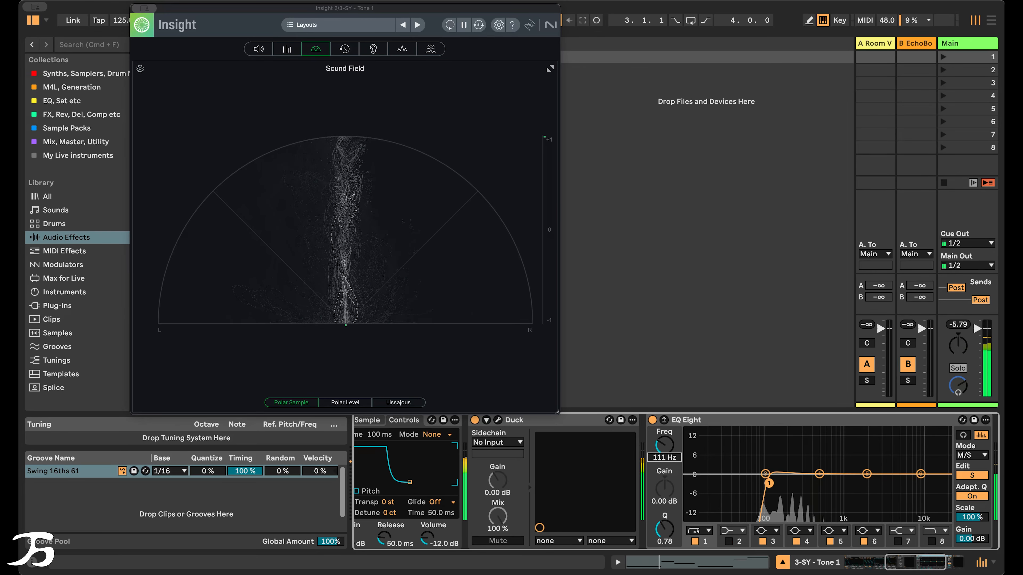
- Compare the bass's stereo field with EQ Eight bypassed and re-enabled, and stop playback
click(652, 421)
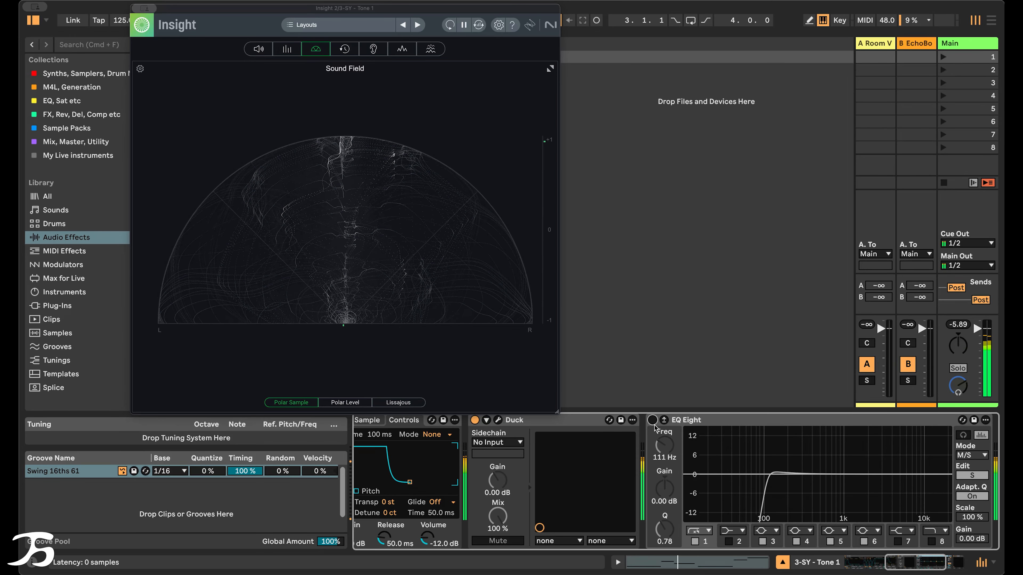
click(652, 421)
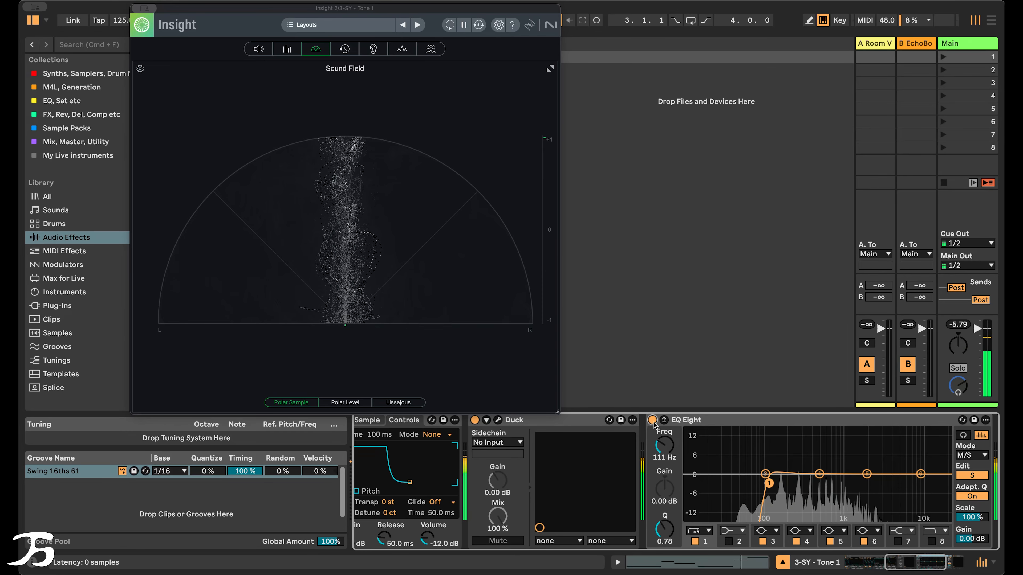
key(space)
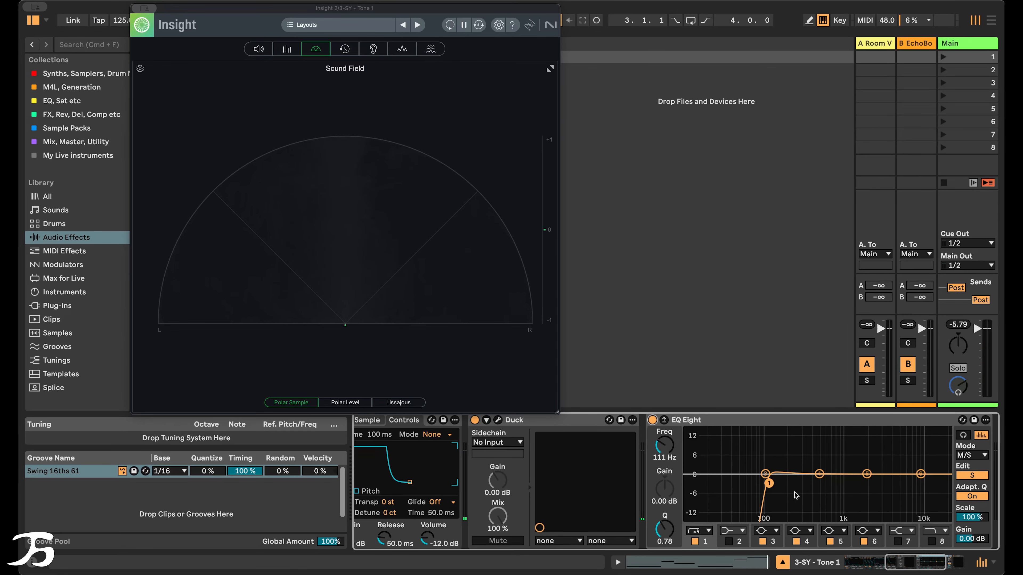
- Hide the Insight 2 window from the end of the bass's device chain and list the plug-ins in the browser
click(914, 563)
click(844, 420)
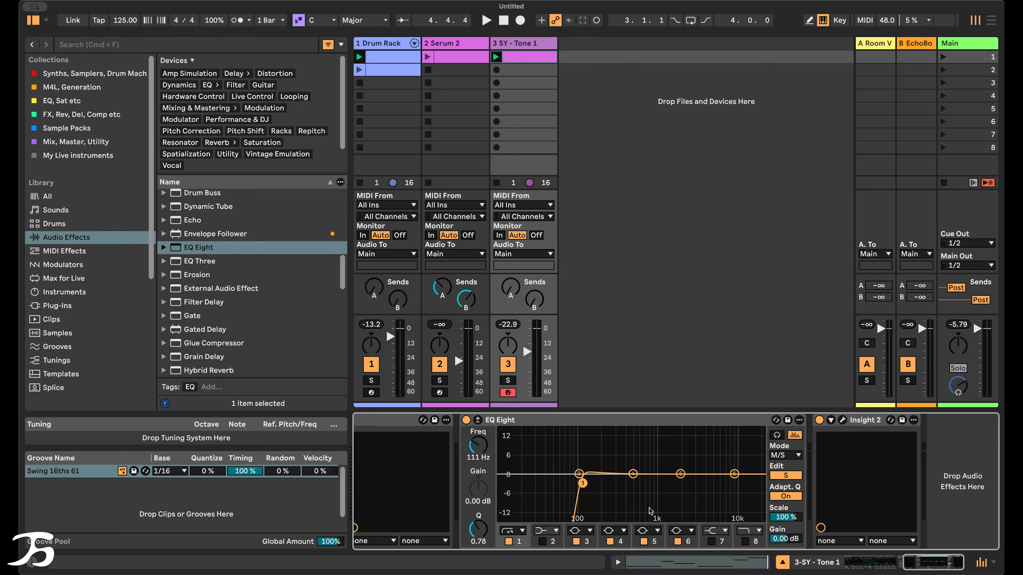
click(57, 305)
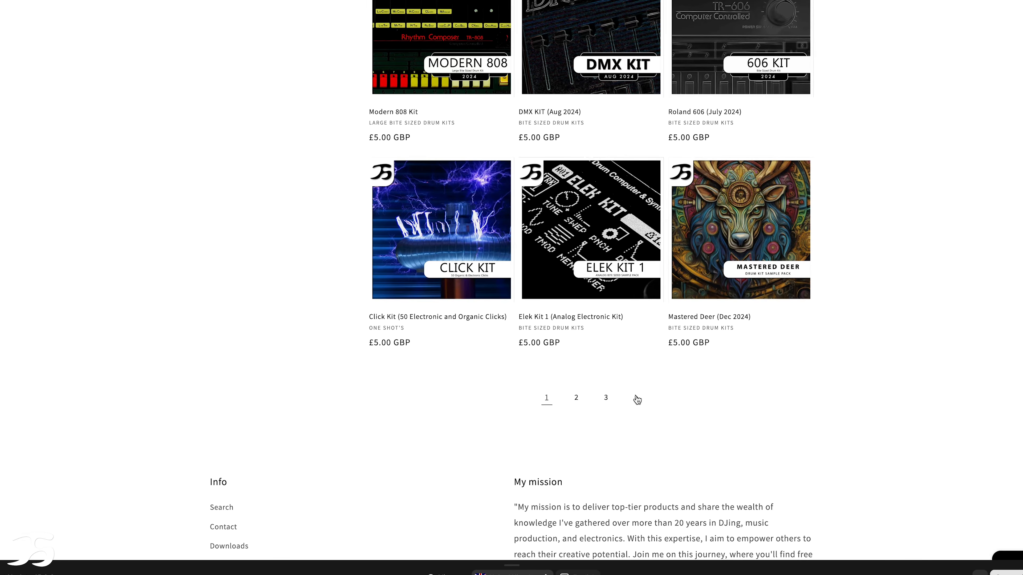
- Switch to the J5 Music web pages and examine the next page of drum kits, the recent posts and the membership tiers
click(637, 400)
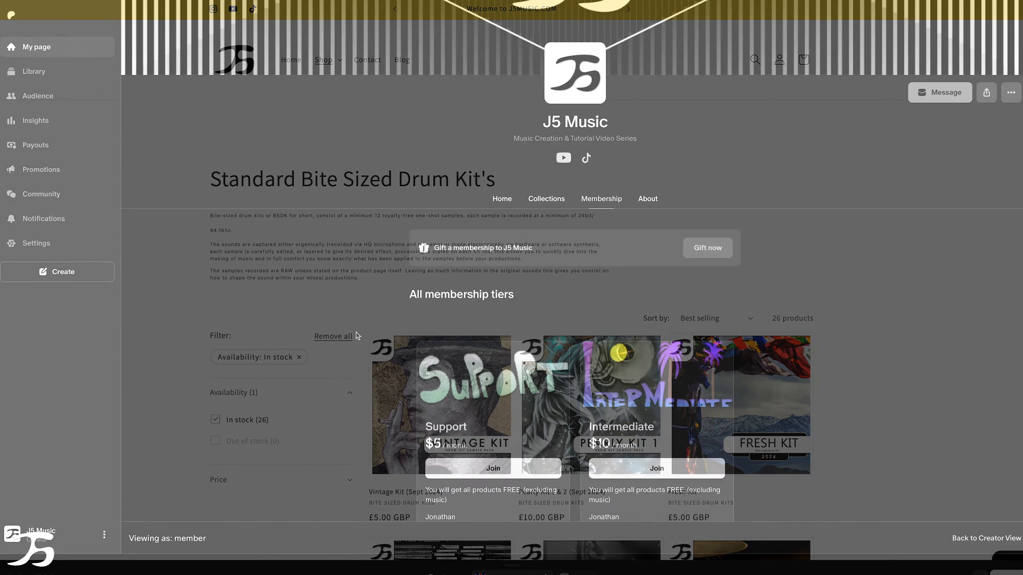
scroll(356, 332, down, 8)
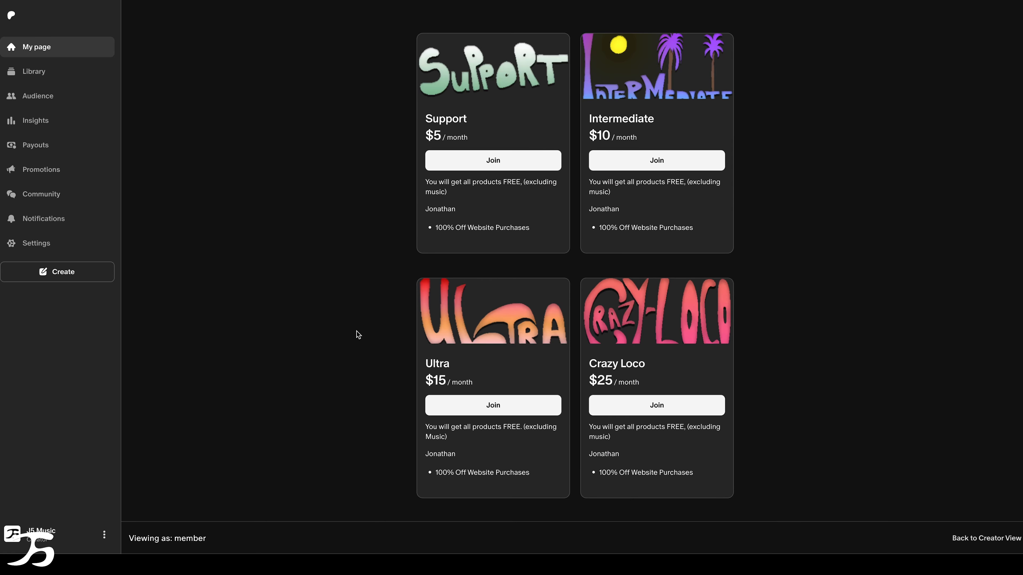
scroll(358, 334, up, 5)
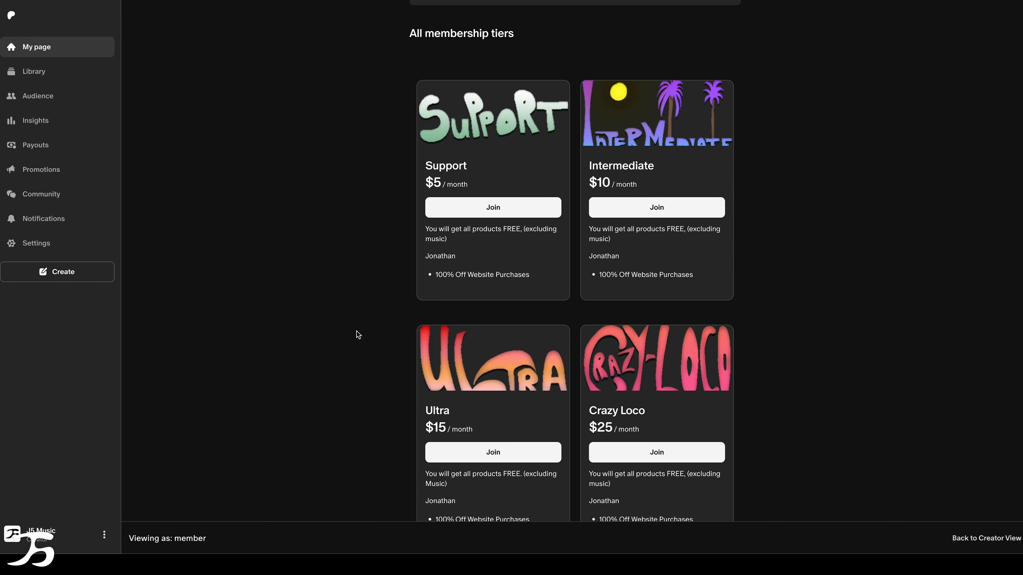
scroll(356, 332, up, 5)
click(502, 340)
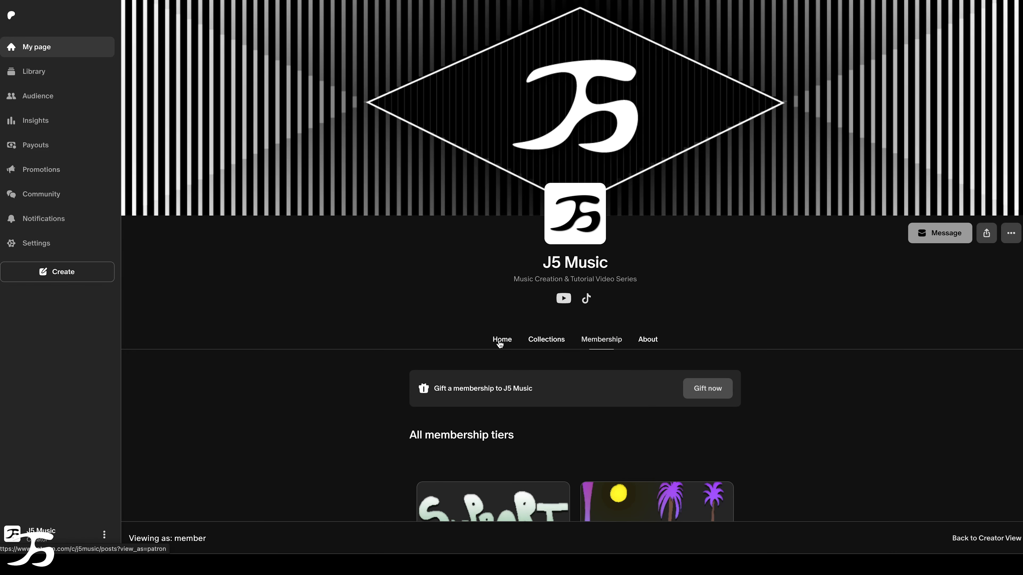
scroll(764, 349, up, 1)
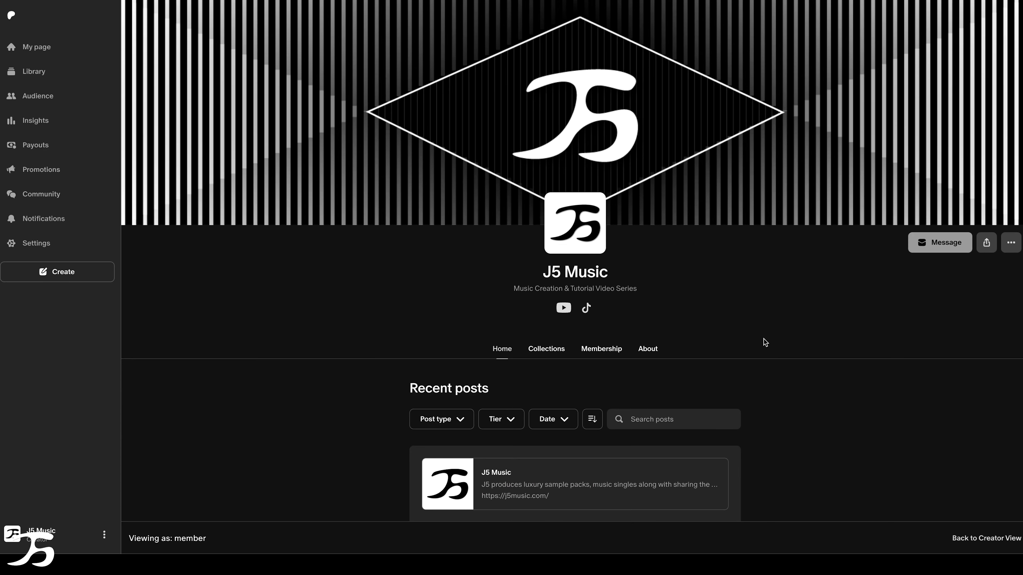
click(590, 348)
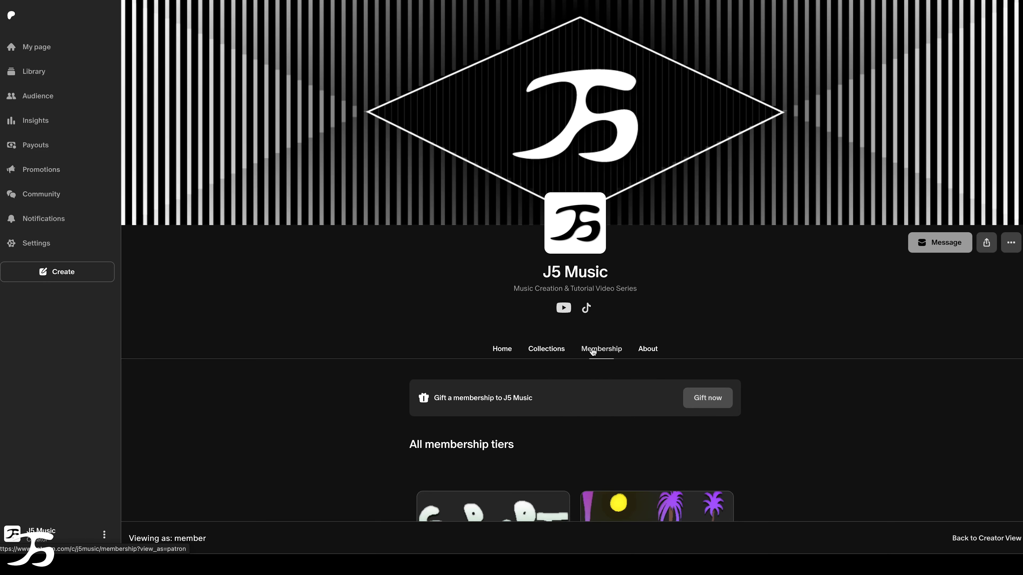
scroll(365, 306, down, 8)
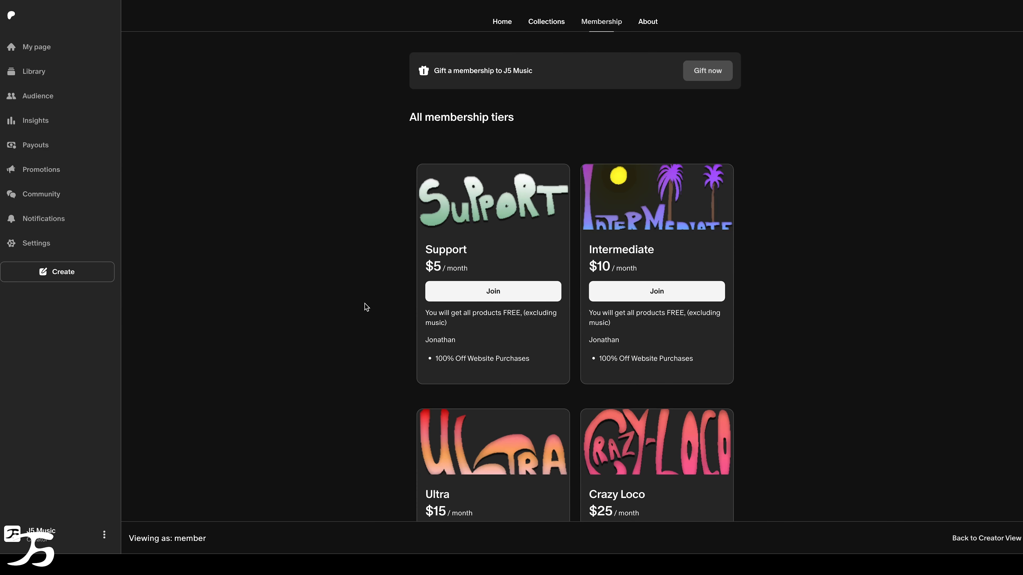
scroll(365, 304, down, 1)
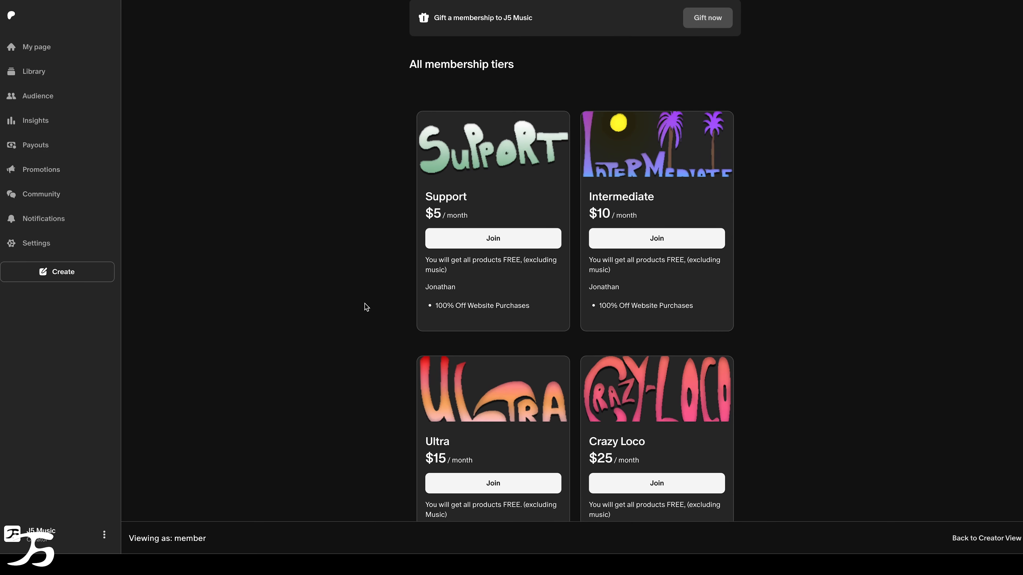
scroll(364, 303, down, 1)
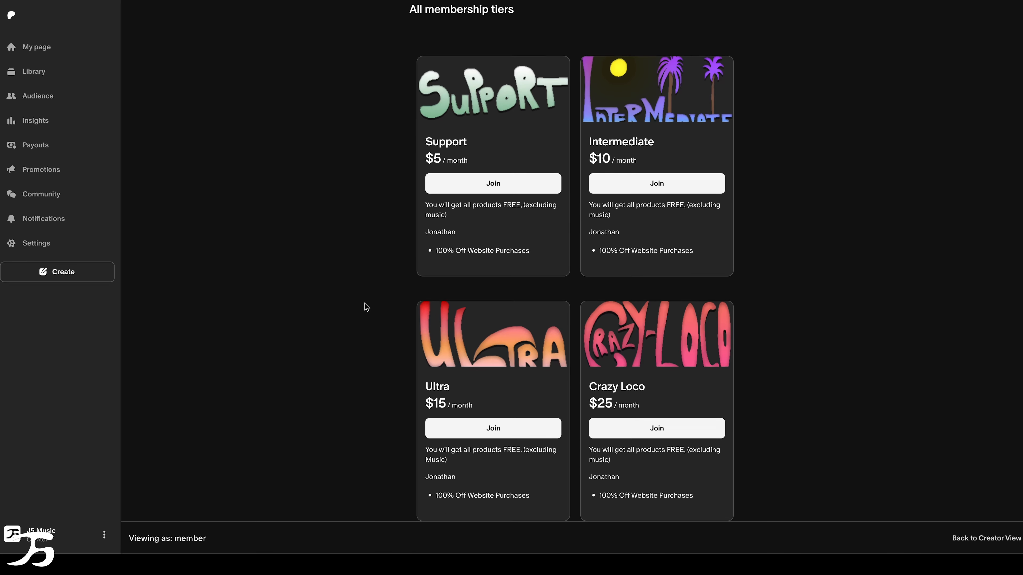